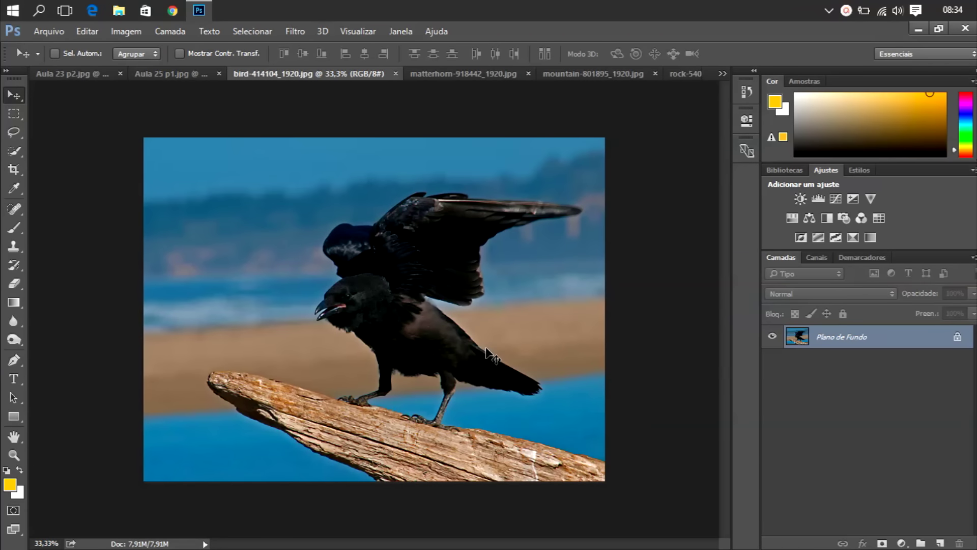
Step: Try moving the locked crow photo, dismiss the warning, and cycle through the other open photos
{"action": "left_click", "coordinate": [280, 346]}
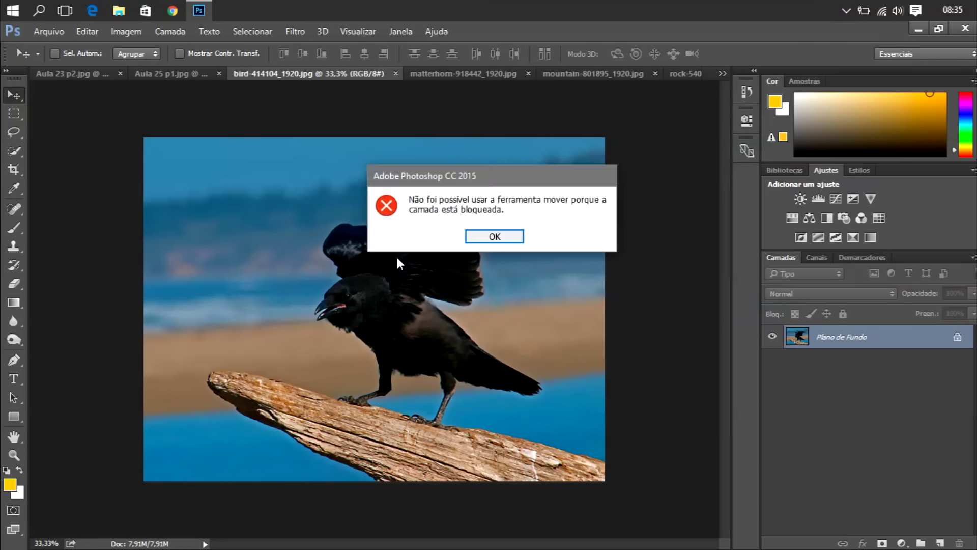
{"action": "left_click", "coordinate": [498, 233]}
{"action": "left_click", "coordinate": [463, 74]}
{"action": "left_click", "coordinate": [593, 74]}
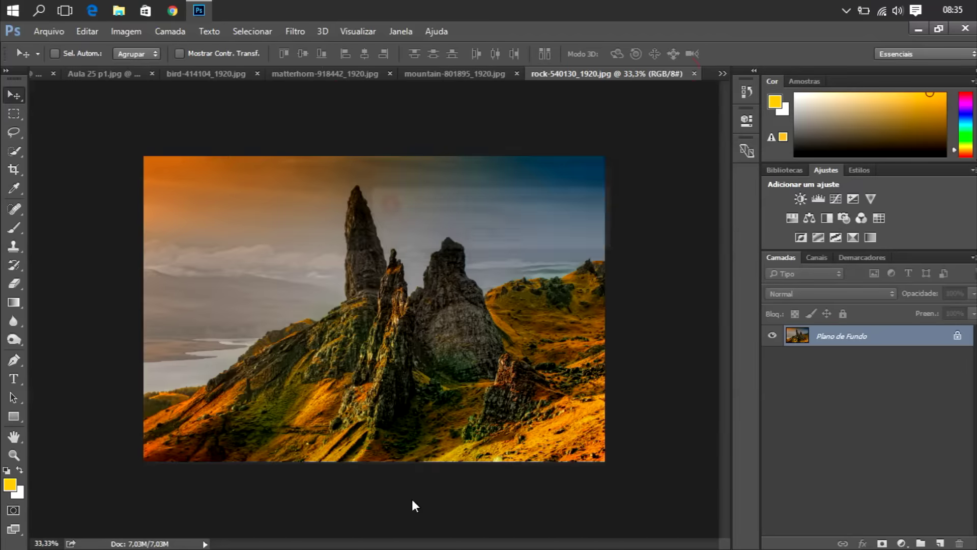
Step: Create a Custom 2000 × 1000 px, 300 ppi document with the Adobe RGB (1998) profile
{"action": "left_click", "coordinate": [49, 31]}
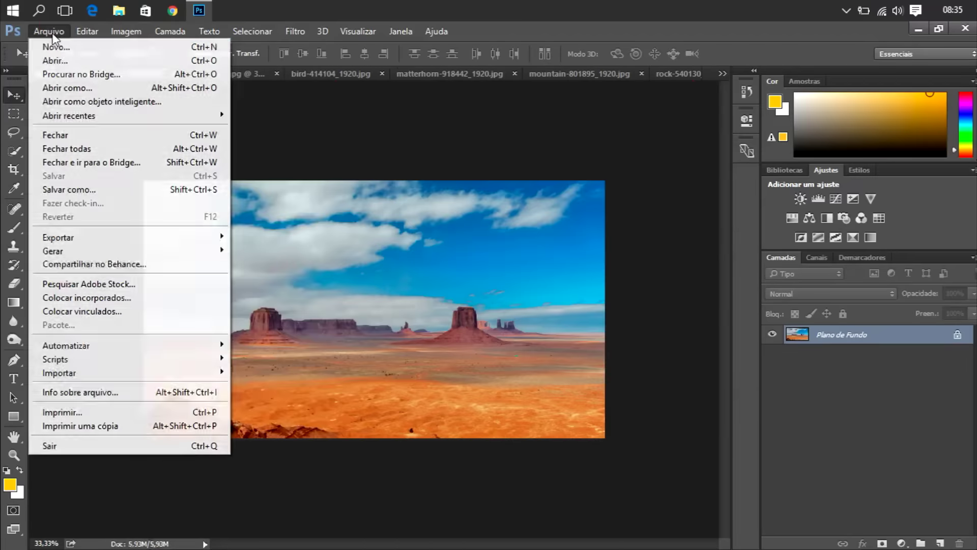
{"action": "left_click", "coordinate": [527, 224]}
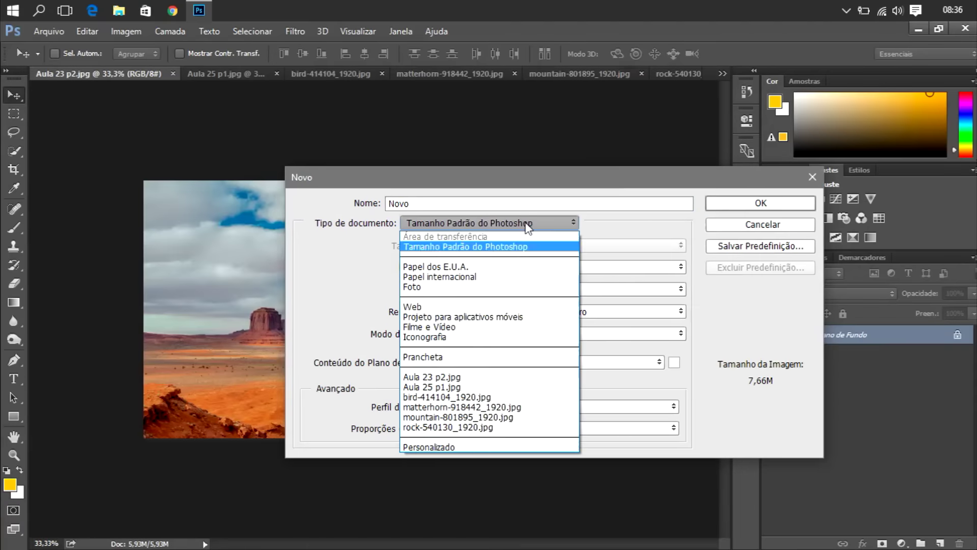
{"action": "left_click", "coordinate": [412, 306]}
{"action": "double_click", "coordinate": [469, 267]}
{"action": "type", "text": "300"}
{"action": "left_click", "coordinate": [598, 289]}
{"action": "left_click", "coordinate": [461, 311]}
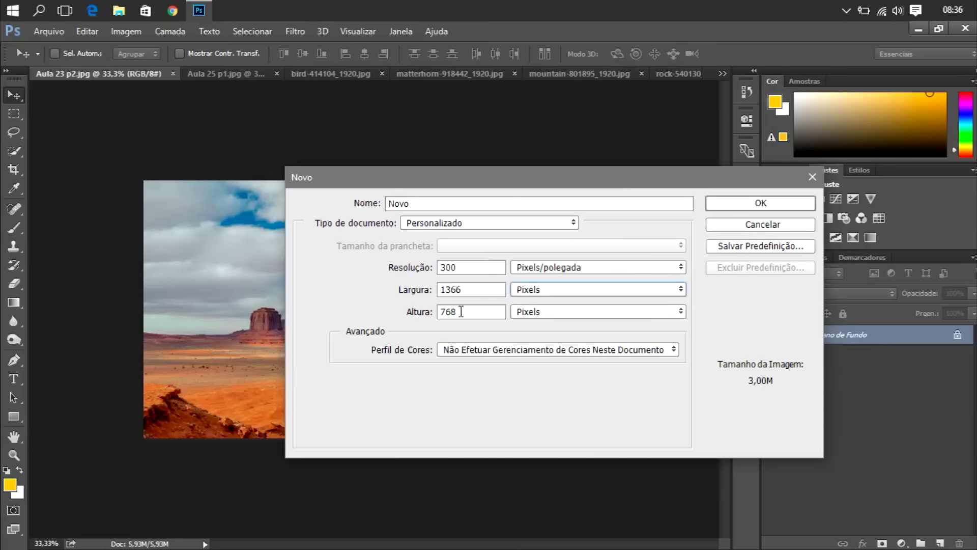
{"action": "type", "text": "2000"}
{"action": "key", "text": "Tab"}
{"action": "type", "text": "1000"}
{"action": "left_click", "coordinate": [591, 349]}
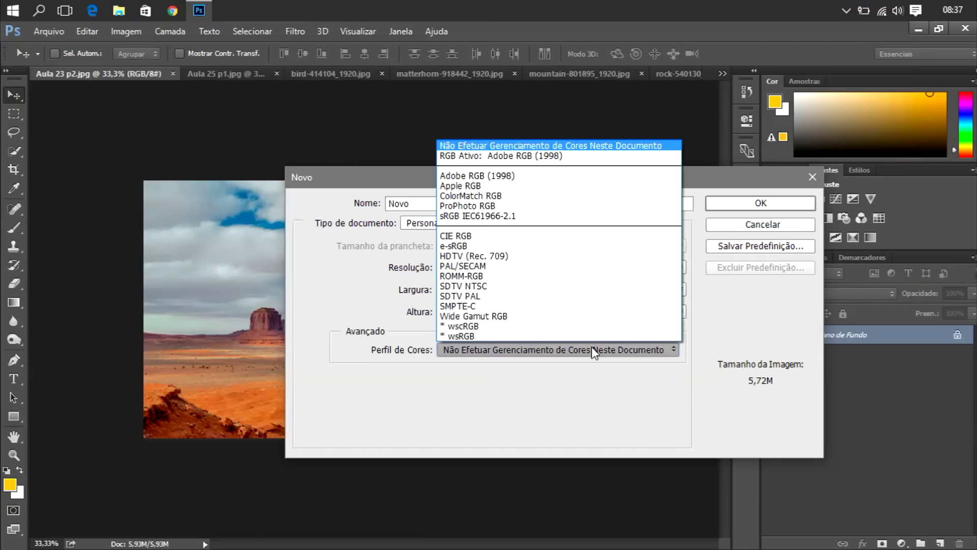
{"action": "left_click", "coordinate": [504, 158]}
{"action": "key", "text": "Return"}
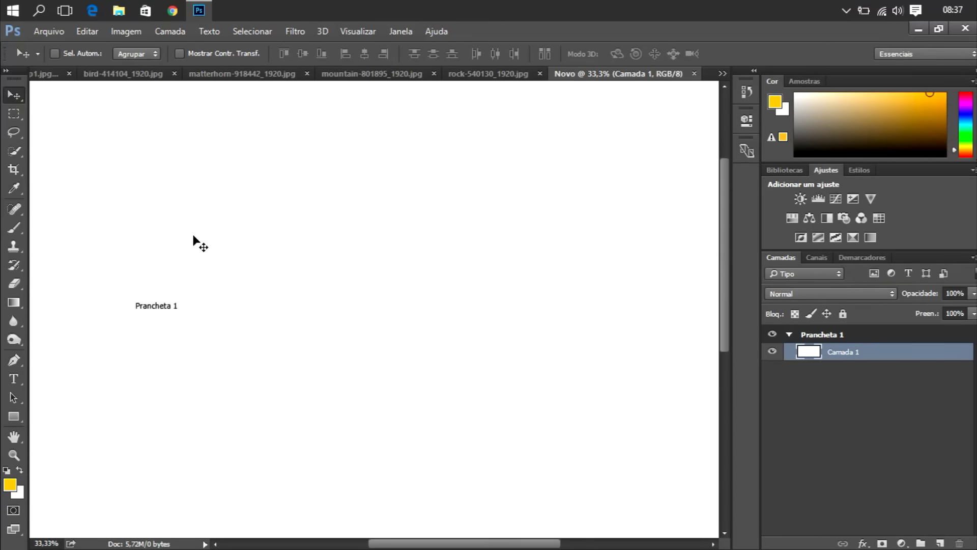
Step: Copy the desert photo onto the artboard and scale it to fit
{"action": "left_click", "coordinate": [53, 74]}
{"action": "left_click", "coordinate": [723, 74]}
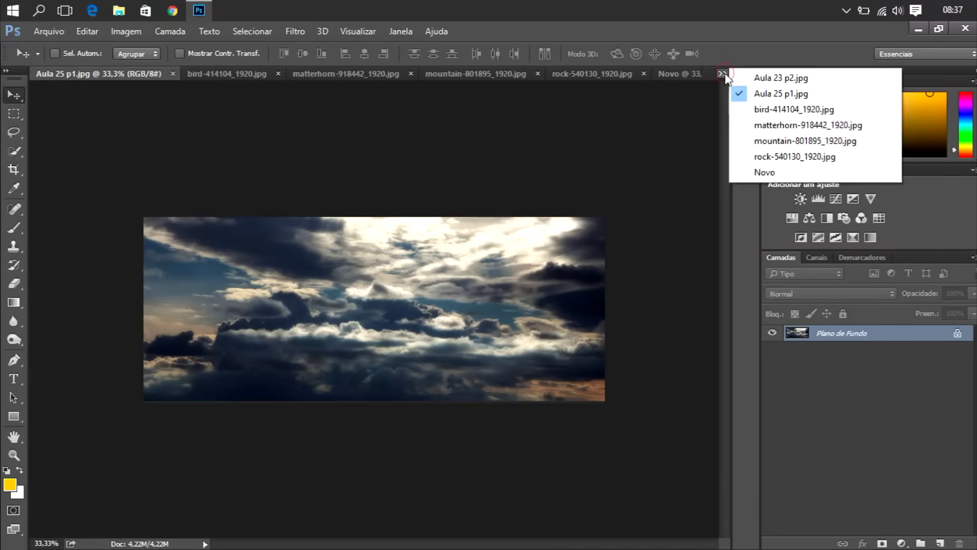
{"action": "left_click_drag", "start_coordinate": [658, 82], "coordinate": [439, 232]}
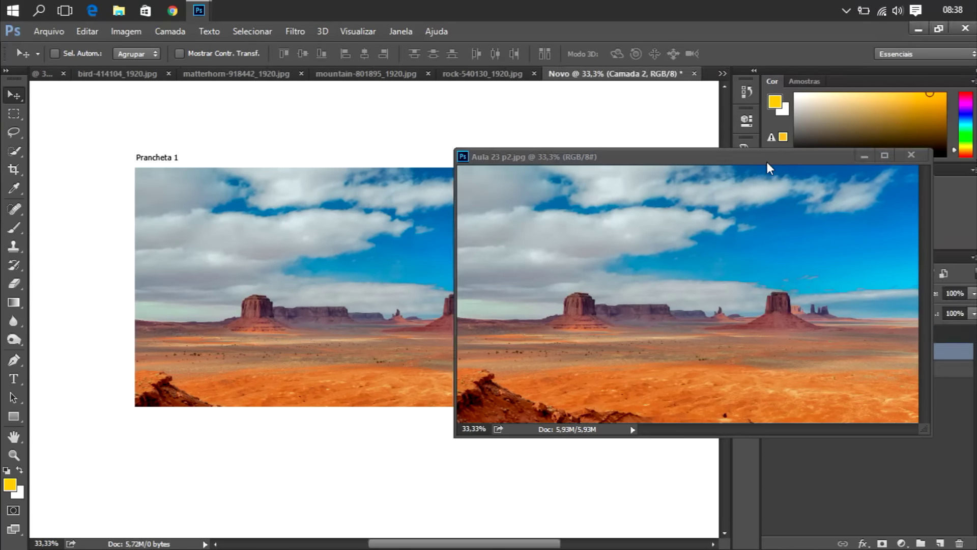
{"action": "key", "text": "ctrl+t"}
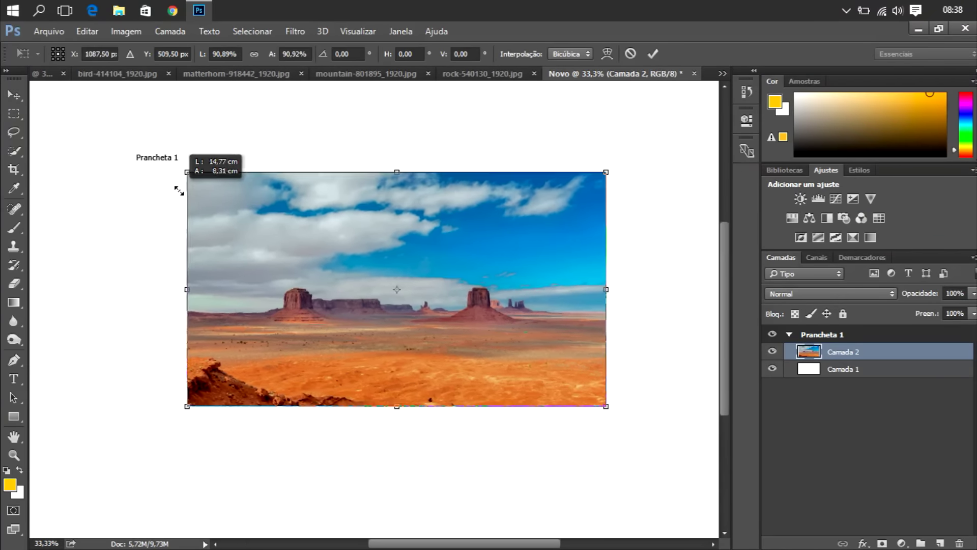
{"action": "left_click_drag", "start_coordinate": [145, 168], "coordinate": [147, 215]}
{"action": "key", "text": "Return"}
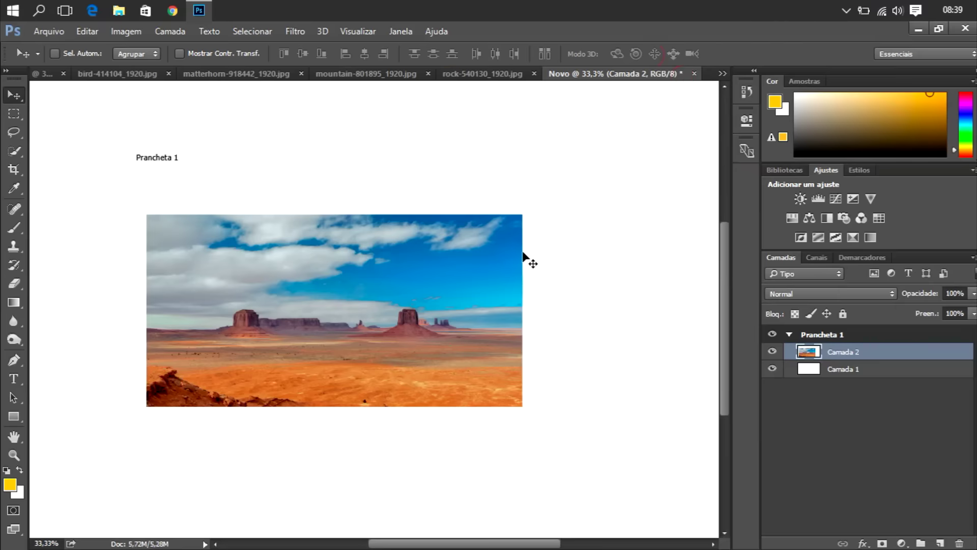
Step: Bring the rock spires photo into the collage, shifted to the right
{"action": "left_click", "coordinate": [483, 74]}
{"action": "left_click_drag", "start_coordinate": [356, 229], "coordinate": [706, 278]}
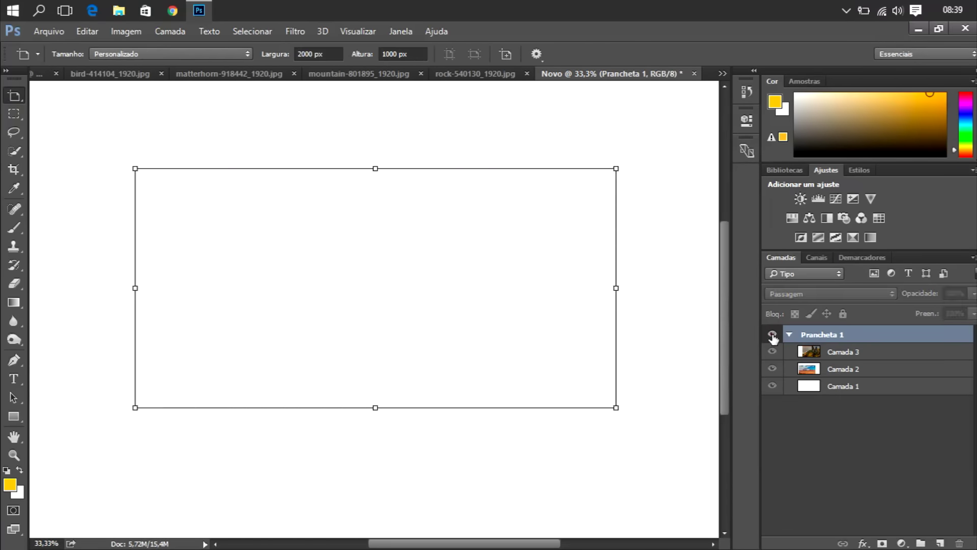
{"action": "mouse_move", "coordinate": [316, 229]}
{"action": "left_mouse_down"}
{"action": "mouse_move", "coordinate": [499, 287]}
{"action": "mouse_move", "coordinate": [460, 263]}
{"action": "mouse_move", "coordinate": [426, 221]}
{"action": "mouse_move", "coordinate": [448, 265]}
{"action": "left_mouse_up"}
{"action": "key", "text": "ctrl+t"}
{"action": "key", "text": "Return"}
Step: Add the cloudy mountain photo to the collage, resized and moved left
{"action": "left_click", "coordinate": [606, 73]}
{"action": "mouse_move", "coordinate": [399, 74]}
{"action": "left_mouse_down"}
{"action": "mouse_move", "coordinate": [685, 74]}
{"action": "mouse_move", "coordinate": [405, 246]}
{"action": "mouse_move", "coordinate": [491, 273]}
{"action": "left_mouse_up"}
{"action": "key", "text": "ctrl+t"}
{"action": "left_click_drag", "start_coordinate": [153, 172], "coordinate": [243, 159]}
{"action": "key", "text": "Return"}
{"action": "left_click_drag", "start_coordinate": [464, 306], "coordinate": [356, 314]}
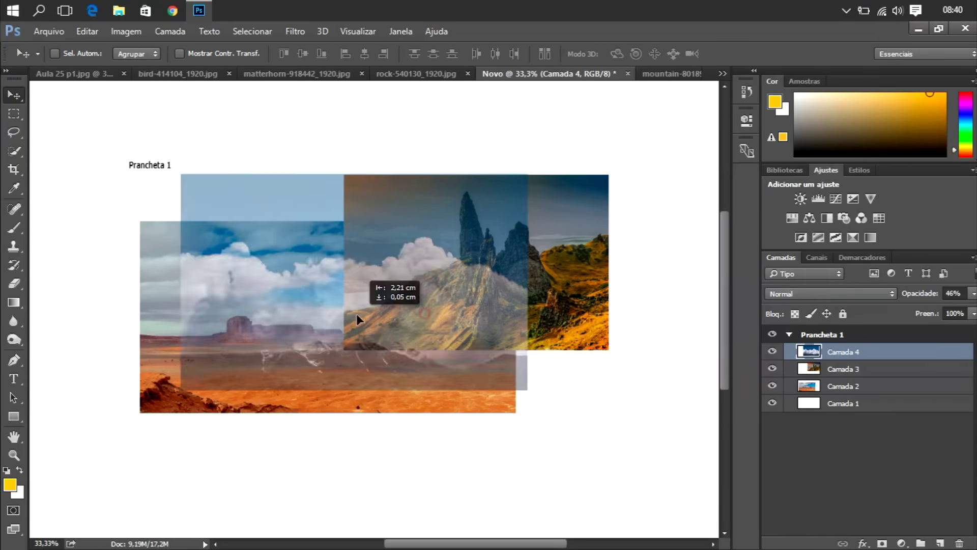
Step: Add the Matterhorn photo beneath the clouds layer, shrunk into the top-left area
{"action": "left_click", "coordinate": [297, 74]}
{"action": "left_click_drag", "start_coordinate": [593, 93], "coordinate": [354, 333]}
{"action": "key", "text": "ctrl+bracketleft"}
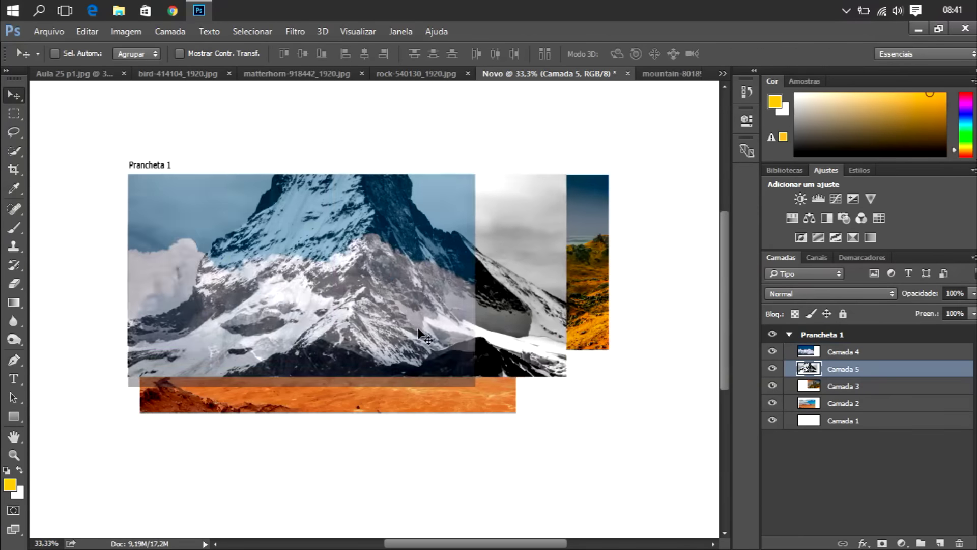
{"action": "key", "text": "ctrl+t"}
{"action": "key", "text": "ctrl+minus"}
{"action": "mouse_move", "coordinate": [219, 192]}
{"action": "left_mouse_down"}
{"action": "mouse_move", "coordinate": [272, 190]}
{"action": "mouse_move", "coordinate": [229, 199]}
{"action": "left_mouse_up"}
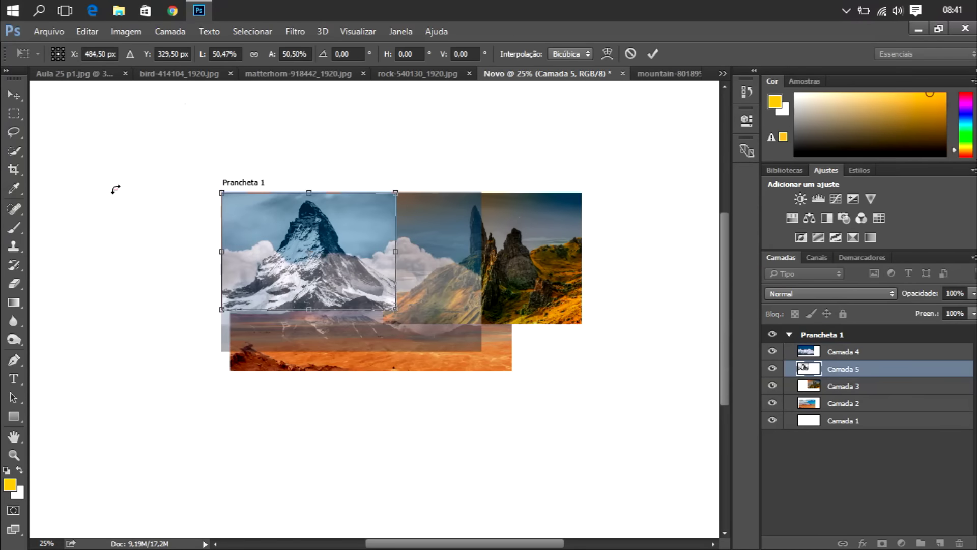
{"action": "key", "text": "Return"}
Step: Add the crow photo as a small inset, with its layer placed beneath the clouds
{"action": "left_click", "coordinate": [180, 74]}
{"action": "mouse_move", "coordinate": [246, 91]}
{"action": "left_mouse_down"}
{"action": "mouse_move", "coordinate": [382, 280]}
{"action": "mouse_move", "coordinate": [424, 292]}
{"action": "left_mouse_up"}
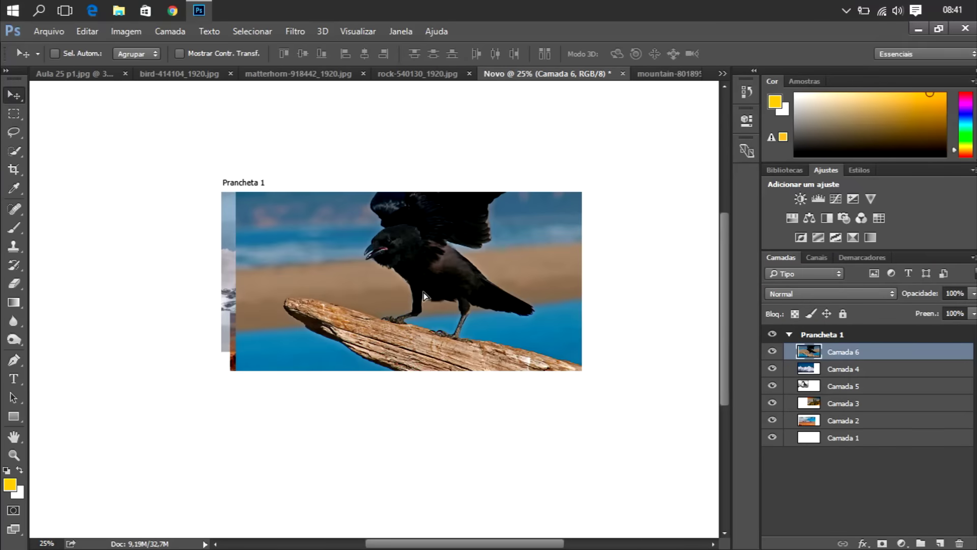
{"action": "key", "text": "ctrl+t"}
{"action": "left_click_drag", "start_coordinate": [222, 192], "coordinate": [443, 275]}
{"action": "mouse_move", "coordinate": [489, 326]}
{"action": "left_mouse_down"}
{"action": "mouse_move", "coordinate": [347, 238]}
{"action": "mouse_move", "coordinate": [400, 258]}
{"action": "left_mouse_up"}
{"action": "key", "text": "Return"}
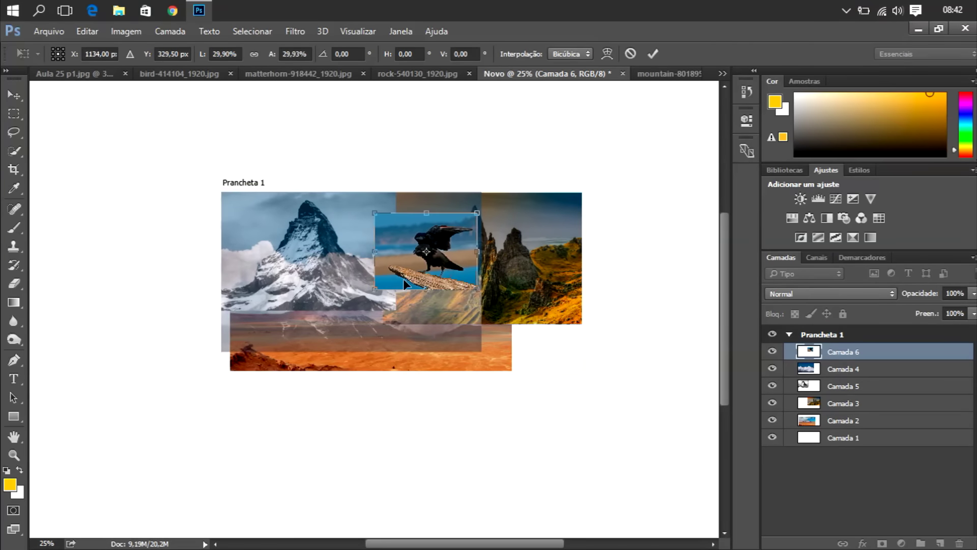
{"action": "left_click_drag", "start_coordinate": [499, 262], "coordinate": [495, 286]}
{"action": "left_click_drag", "start_coordinate": [840, 352], "coordinate": [840, 377]}
Step: Try a Solid Color fill layer above the white background, then cancel it
{"action": "key", "text": "ctrl+plus"}
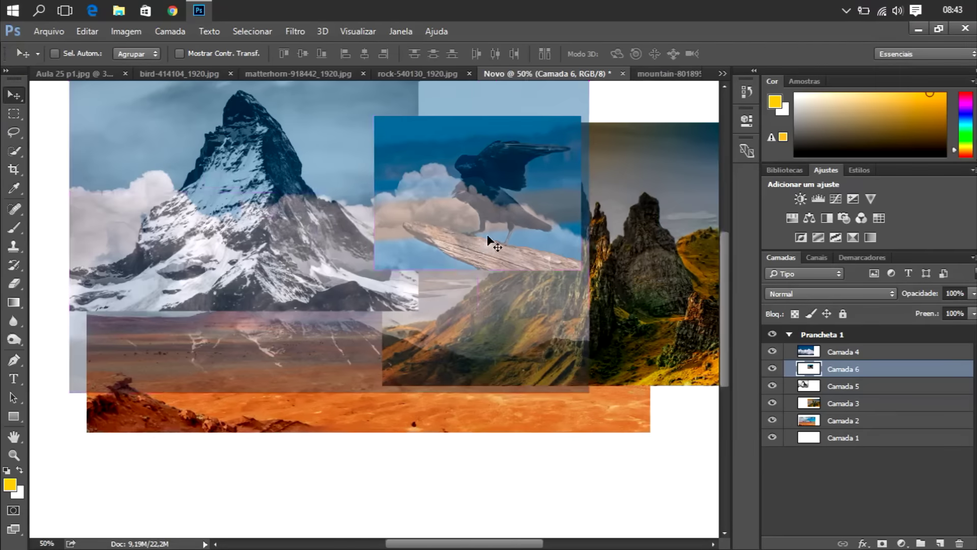
{"action": "left_click_drag", "start_coordinate": [488, 245], "coordinate": [546, 310]}
{"action": "left_click", "coordinate": [844, 421]}
{"action": "left_click", "coordinate": [844, 438]}
{"action": "left_click", "coordinate": [901, 544]}
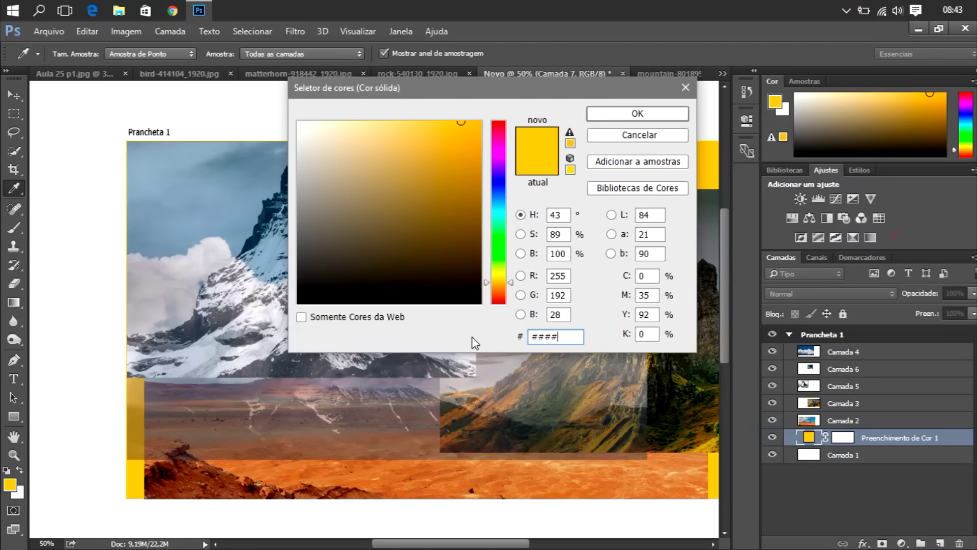
{"action": "left_click", "coordinate": [632, 137]}
Step: Add a new empty layer at the top of the artboard's stack
{"action": "left_click", "coordinate": [840, 351]}
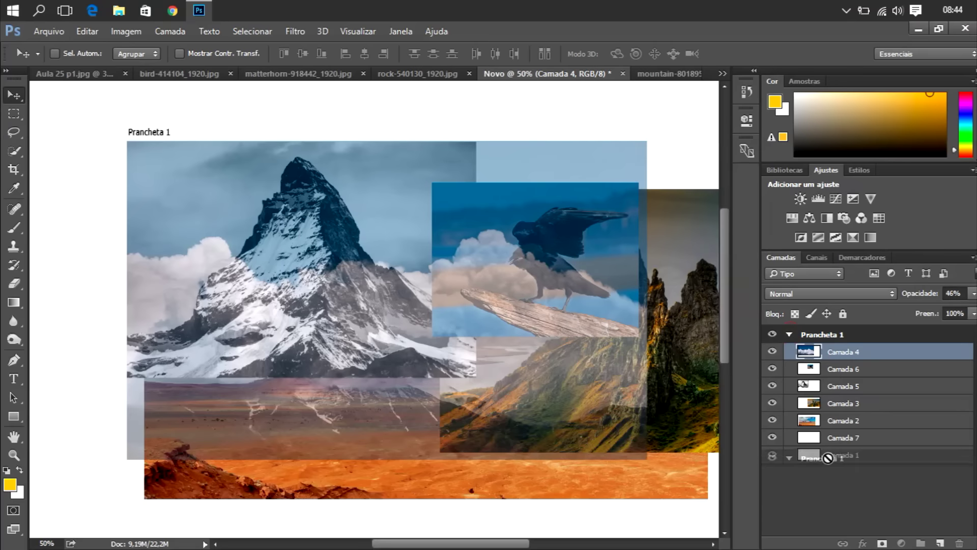
{"action": "left_click", "coordinate": [821, 334]}
{"action": "left_click", "coordinate": [940, 543]}
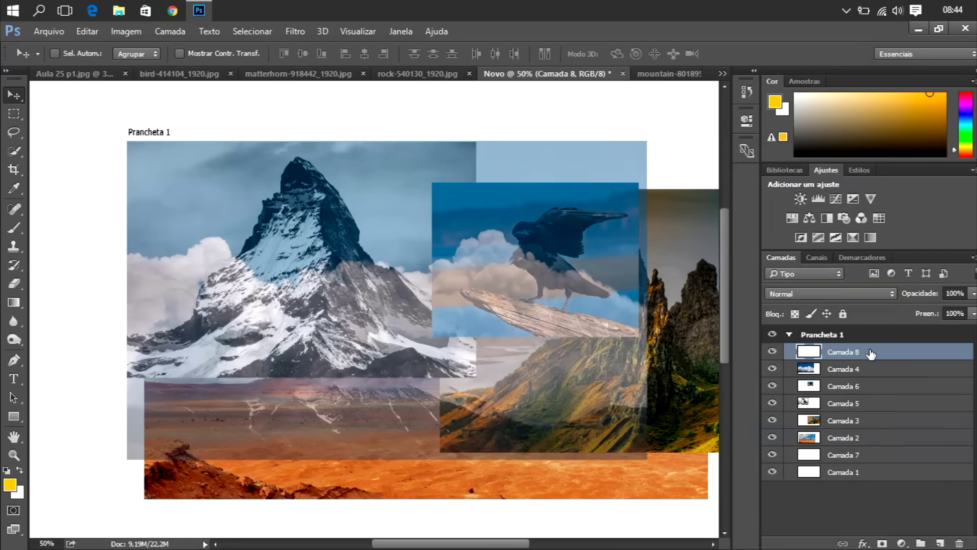
Step: Paint a short stroke with a smaller black brush
{"action": "key", "text": "b"}
{"action": "right_click", "coordinate": [476, 329]}
{"action": "key", "text": "Escape"}
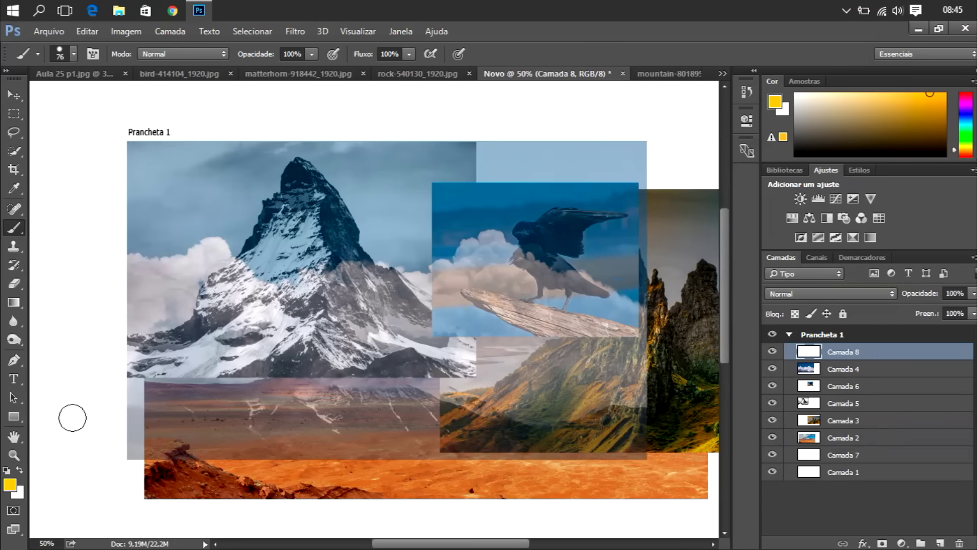
{"action": "key", "text": "d"}
{"action": "key", "text": "bracketleft"}
{"action": "key", "text": "bracketleft"}
{"action": "key", "text": "bracketleft"}
{"action": "mouse_move", "coordinate": [448, 310]}
{"action": "left_mouse_down"}
{"action": "mouse_move", "coordinate": [433, 298]}
{"action": "mouse_move", "coordinate": [522, 374]}
{"action": "left_mouse_up"}
Step: Paint rough black strokes along the bottom with a bristle brush
{"action": "right_click", "coordinate": [526, 357]}
{"action": "left_click", "coordinate": [560, 473]}
{"action": "key", "text": "Return"}
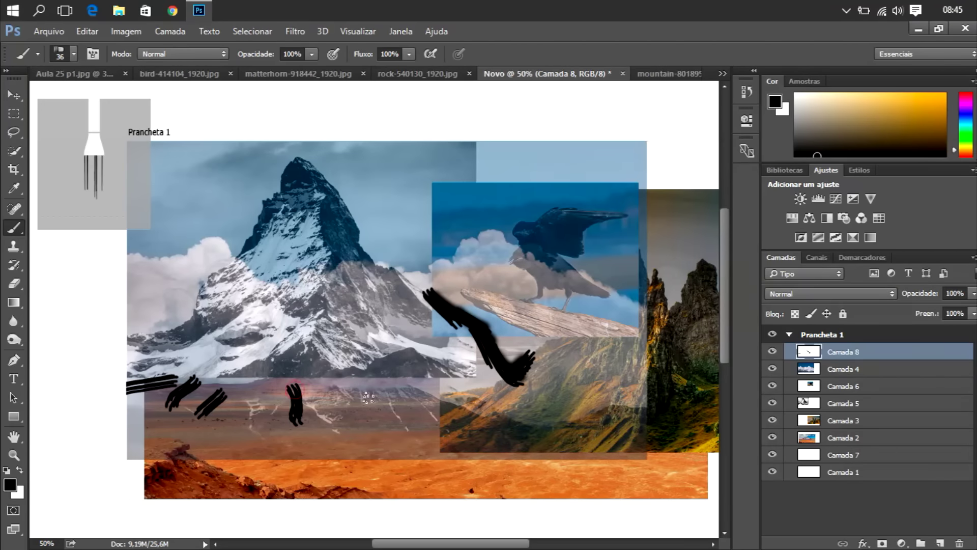
{"action": "left_click_drag", "start_coordinate": [410, 545], "coordinate": [478, 546]}
{"action": "left_click_drag", "start_coordinate": [425, 436], "coordinate": [351, 493]}
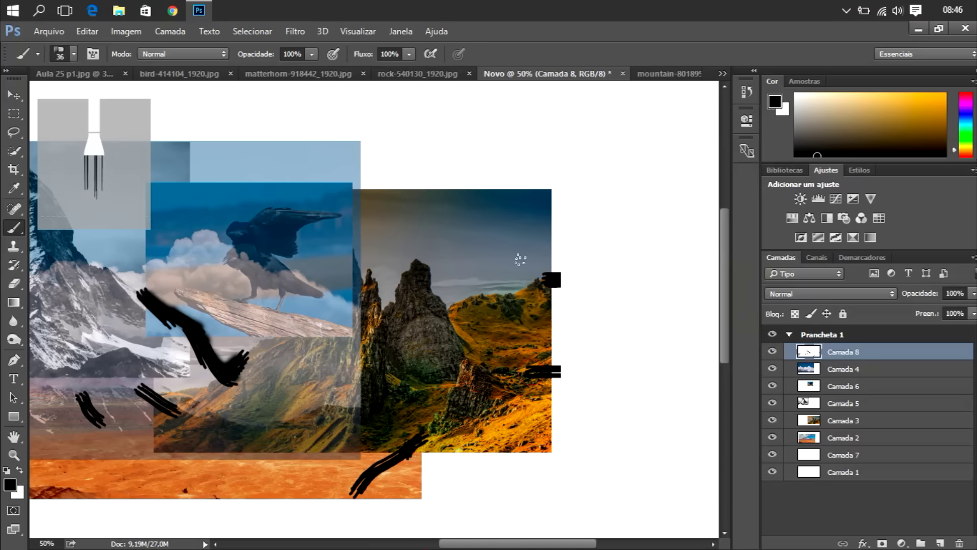
{"action": "left_click_drag", "start_coordinate": [518, 544], "coordinate": [470, 543]}
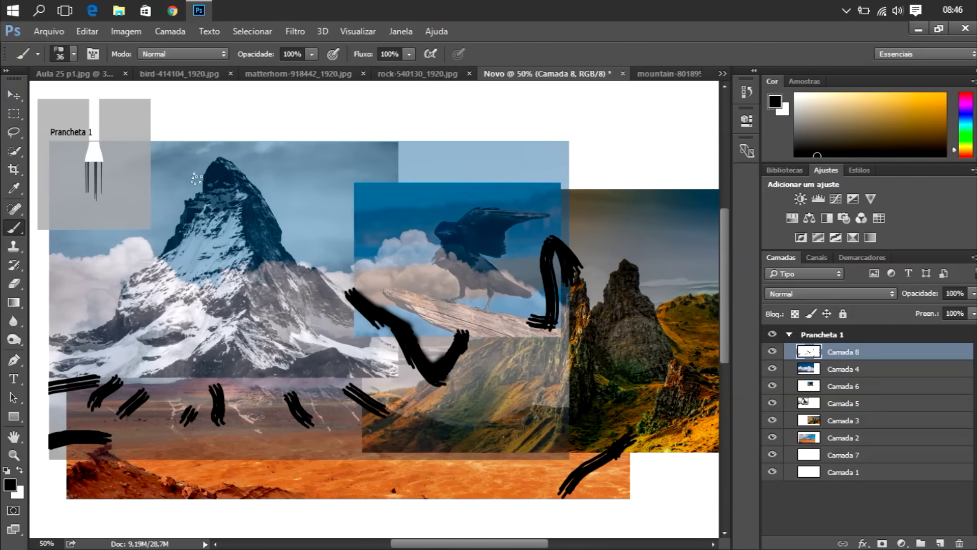
Step: Paint lower-left strokes with a different bristle brush, then select the clouds layer
{"action": "right_click", "coordinate": [298, 252]}
{"action": "left_click", "coordinate": [414, 404]}
{"action": "mouse_move", "coordinate": [109, 389]}
{"action": "left_mouse_down"}
{"action": "mouse_move", "coordinate": [182, 392]}
{"action": "mouse_move", "coordinate": [280, 424]}
{"action": "left_mouse_up"}
{"action": "right_click", "coordinate": [280, 424]}
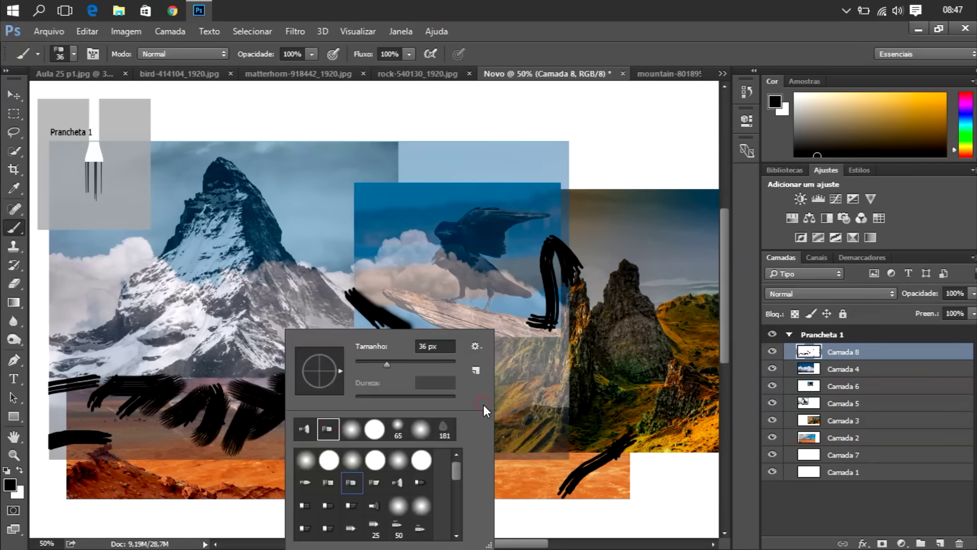
{"action": "key", "text": "Escape"}
{"action": "key", "text": "v"}
{"action": "left_click", "coordinate": [506, 318], "text": "ctrl"}
Step: Set the clouds layer opacity to 92%
{"action": "key", "text": "9"}
{"action": "key", "text": "2"}
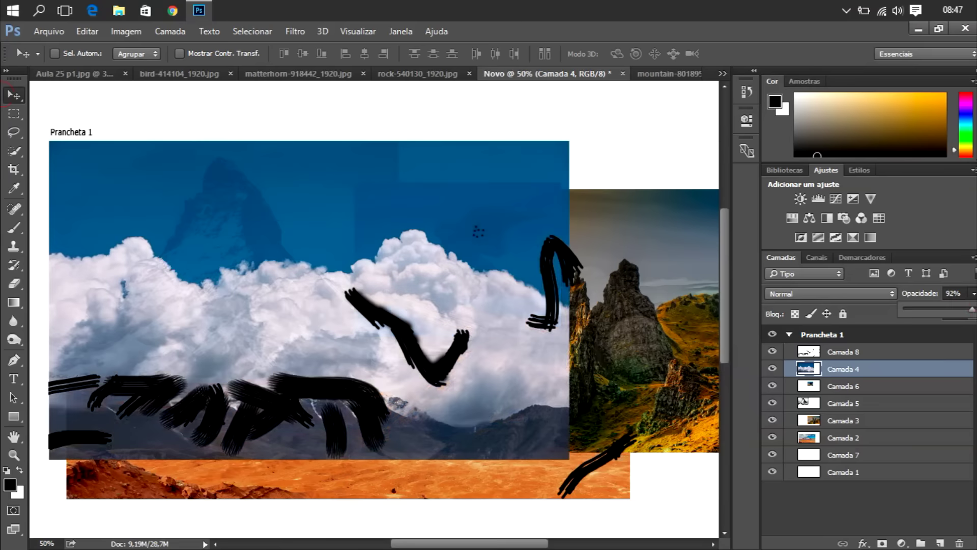
{"action": "left_click", "coordinate": [773, 351]}
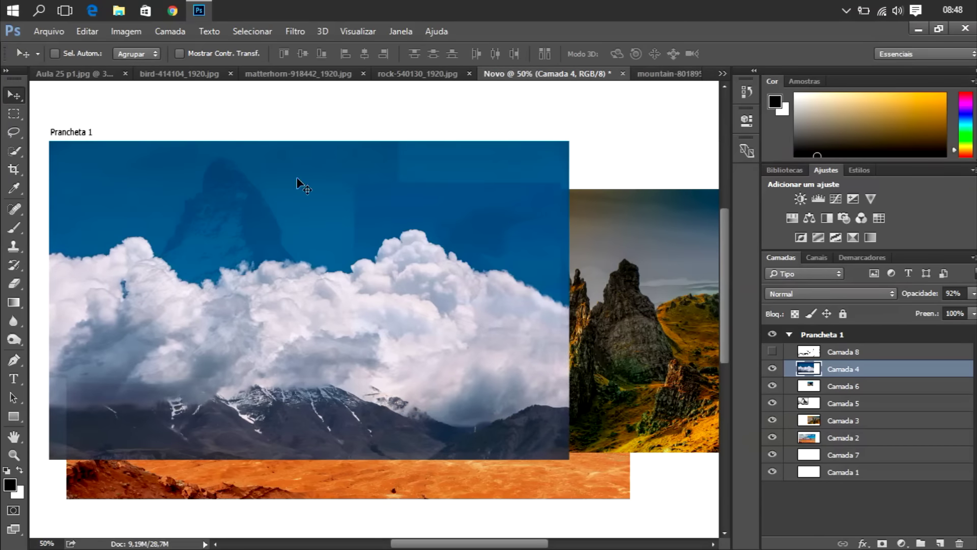
Step: Select the blue sky of the cloud photo with the Magic Wand and delete it
{"action": "key", "text": "w"}
{"action": "key", "text": "shift+w"}
{"action": "left_click", "coordinate": [480, 220]}
{"action": "key", "text": "Delete"}
Step: Refine the edge of the cloud selection with Refine Edge
{"action": "right_click", "coordinate": [14, 151]}
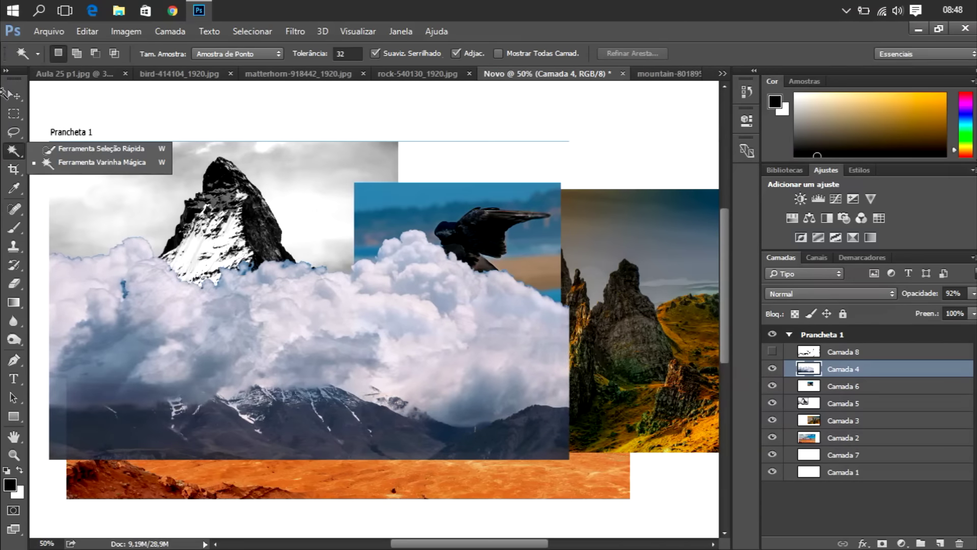
{"action": "left_click", "coordinate": [301, 159]}
{"action": "key", "text": "alt+ctrl+r"}
{"action": "key", "text": "Escape"}
{"action": "right_click", "coordinate": [279, 175]}
{"action": "left_click", "coordinate": [328, 436]}
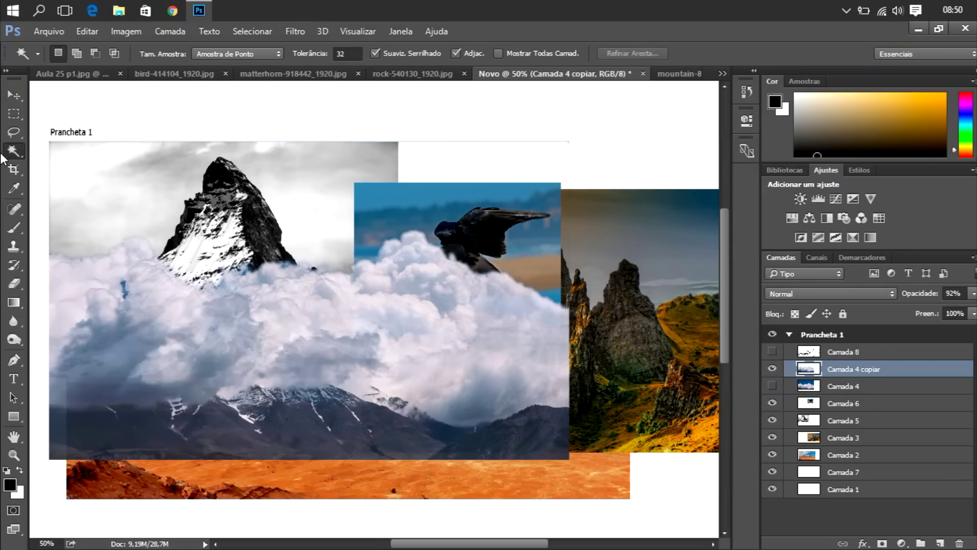
Step: Mask the cloud copy and set a 50 px brush to reveal the Matterhorn peak
{"action": "left_click", "coordinate": [883, 544]}
{"action": "key", "text": "b"}
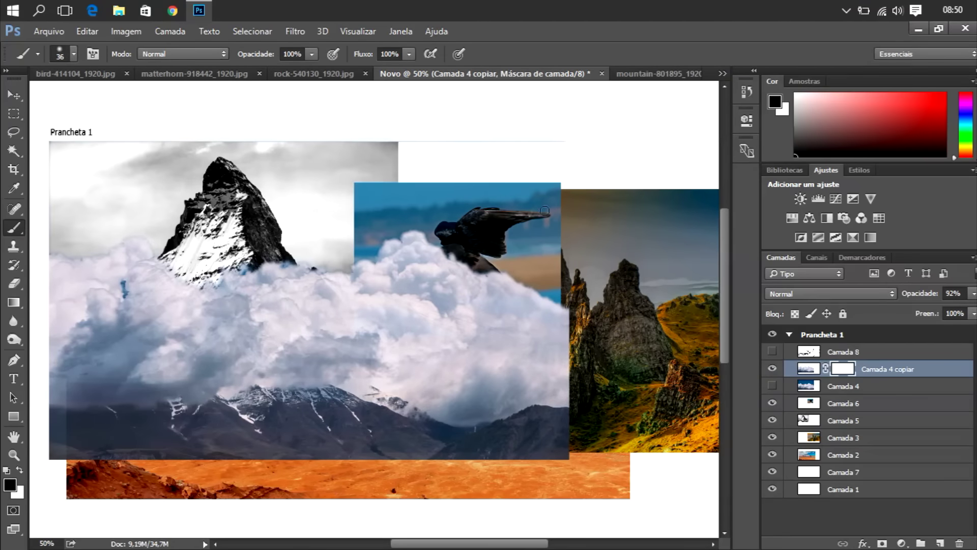
{"action": "key", "text": "ctrl+plus"}
{"action": "right_click", "coordinate": [142, 183]}
{"action": "type", "text": "50"}
{"action": "key", "text": "Return"}
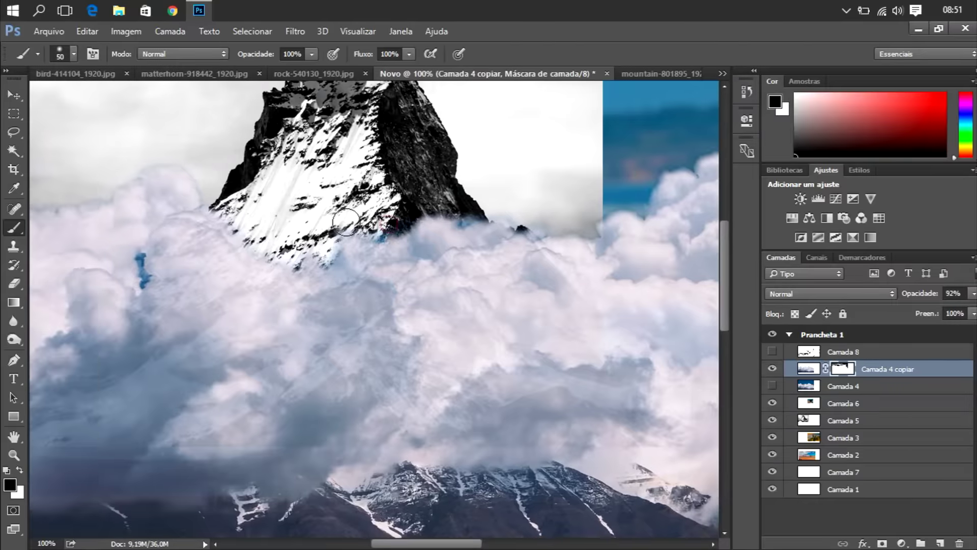
{"action": "scroll", "coordinate": [158, 218], "scroll_direction": "right", "scroll_amount": 5}
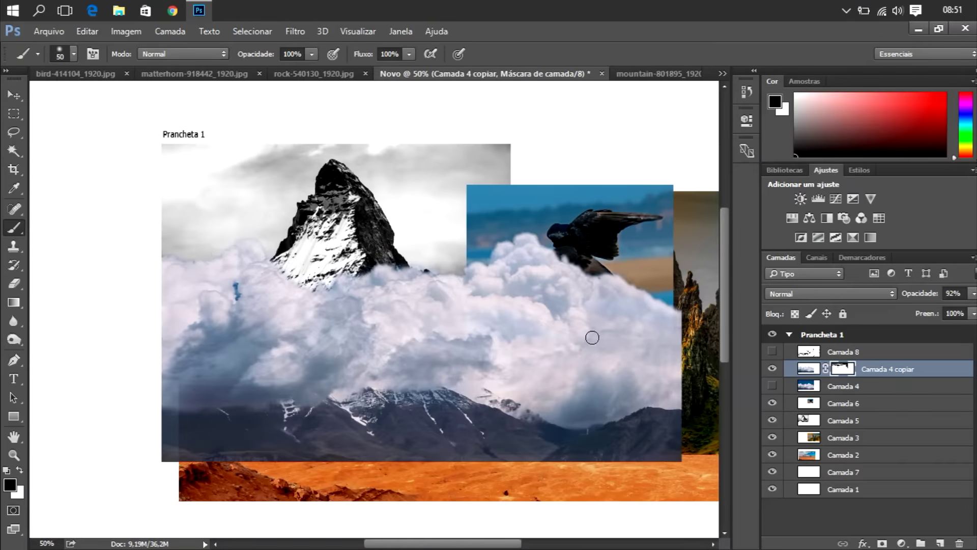
Step: Quick Select the snowy mountain and refine it with a wider radius onto a new layer
{"action": "right_click", "coordinate": [14, 151]}
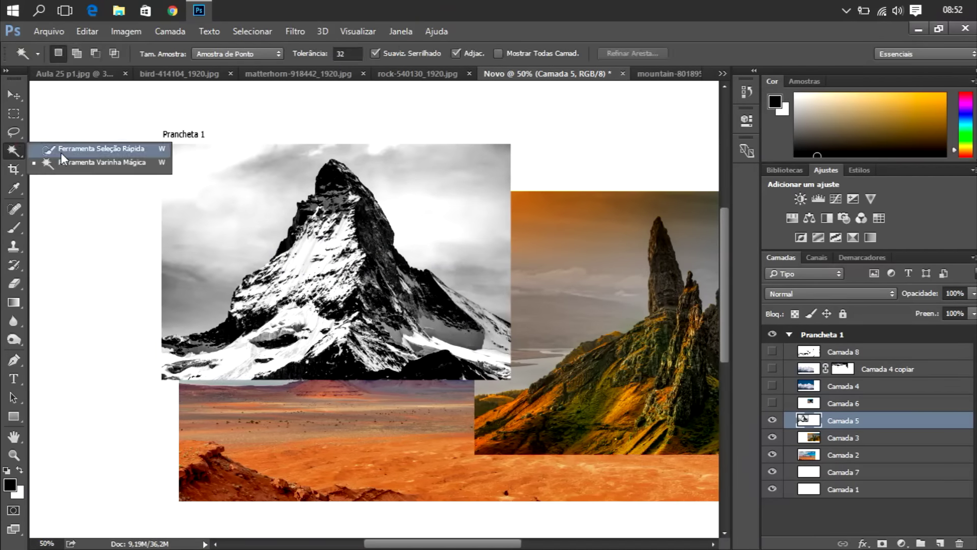
{"action": "left_click", "coordinate": [97, 151]}
{"action": "left_click_drag", "start_coordinate": [357, 179], "coordinate": [422, 214]}
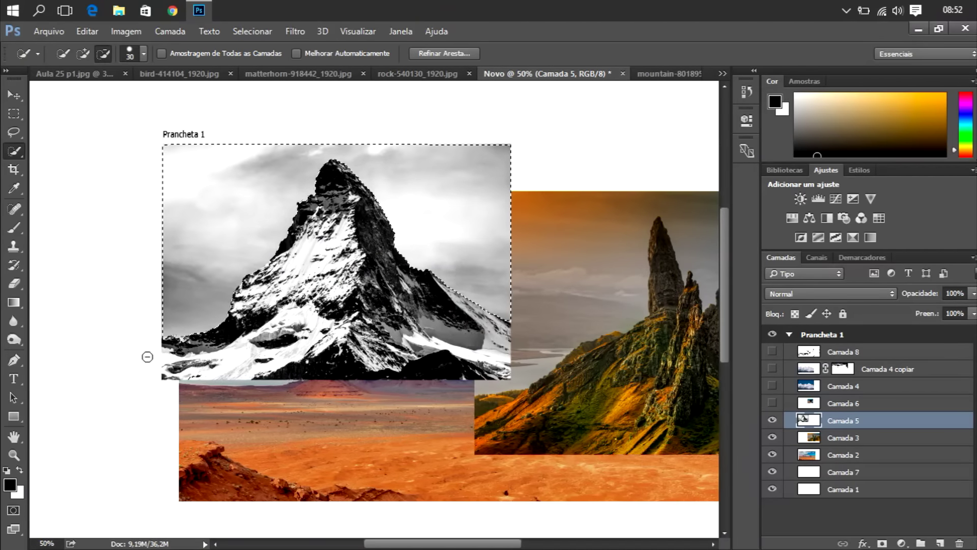
{"action": "key", "text": "ctrl+alt+r"}
{"action": "key", "text": "l"}
{"action": "left_click_drag", "start_coordinate": [448, 167], "coordinate": [509, 170]}
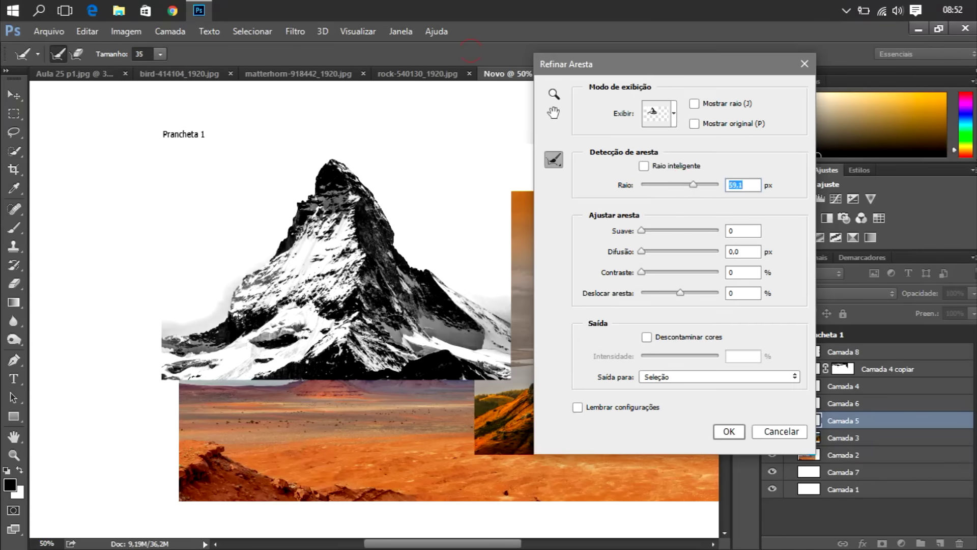
{"action": "left_click", "coordinate": [720, 377]}
{"action": "left_click", "coordinate": [662, 409]}
{"action": "left_click", "coordinate": [729, 431]}
Step: Show the cloud and crow layers and move the crow above the clouds
{"action": "left_click", "coordinate": [772, 369]}
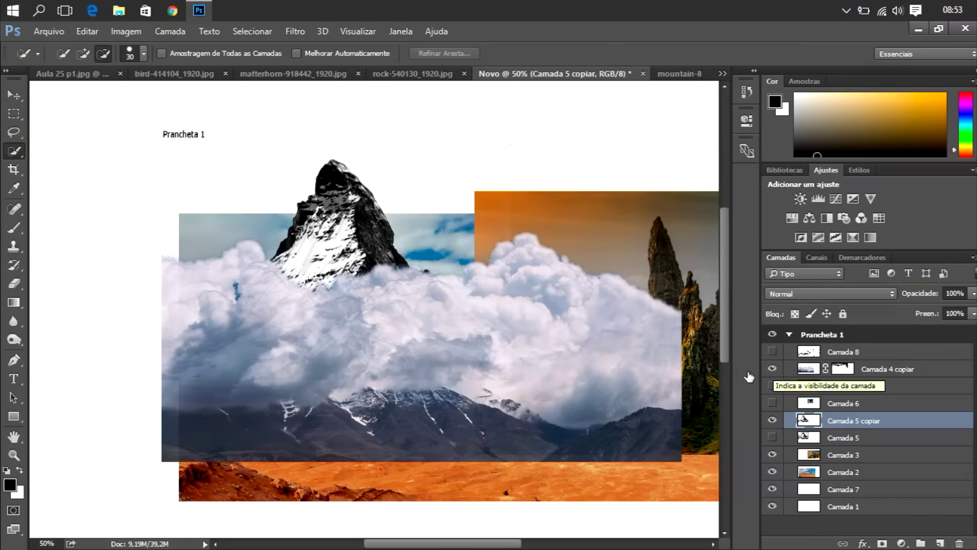
{"action": "left_click", "coordinate": [772, 403]}
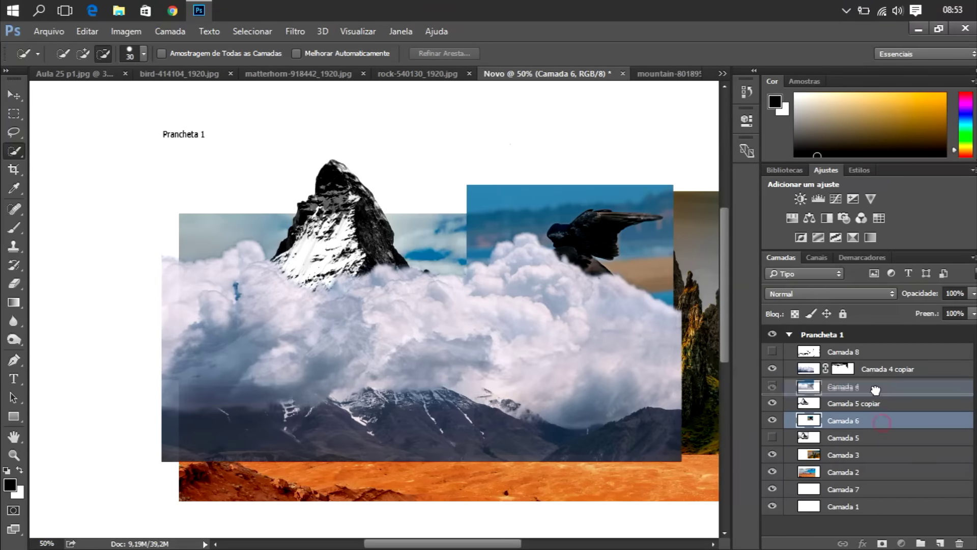
{"action": "left_click_drag", "start_coordinate": [842, 403], "coordinate": [842, 362]}
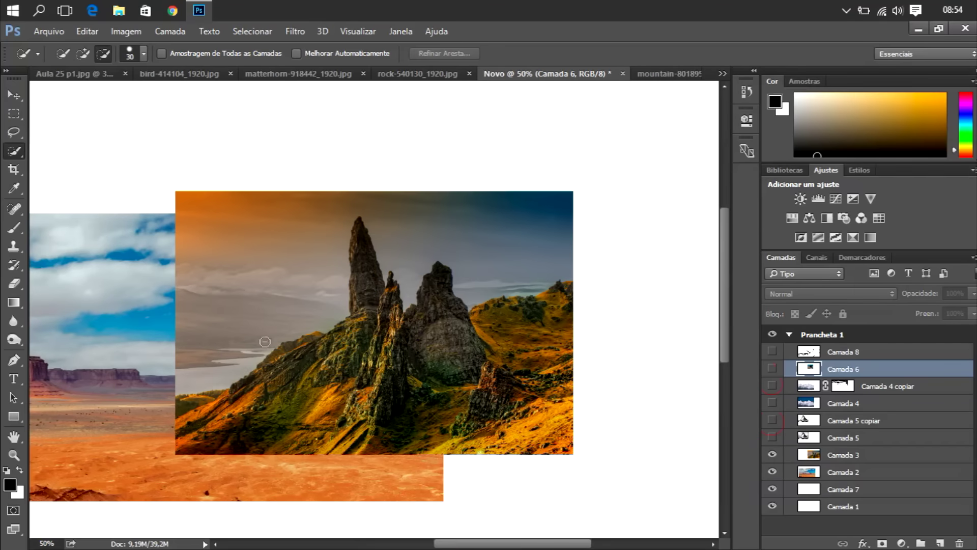
Step: Refine the rock spires selection on Camada 3 into a masked copy
{"action": "left_click", "coordinate": [845, 455]}
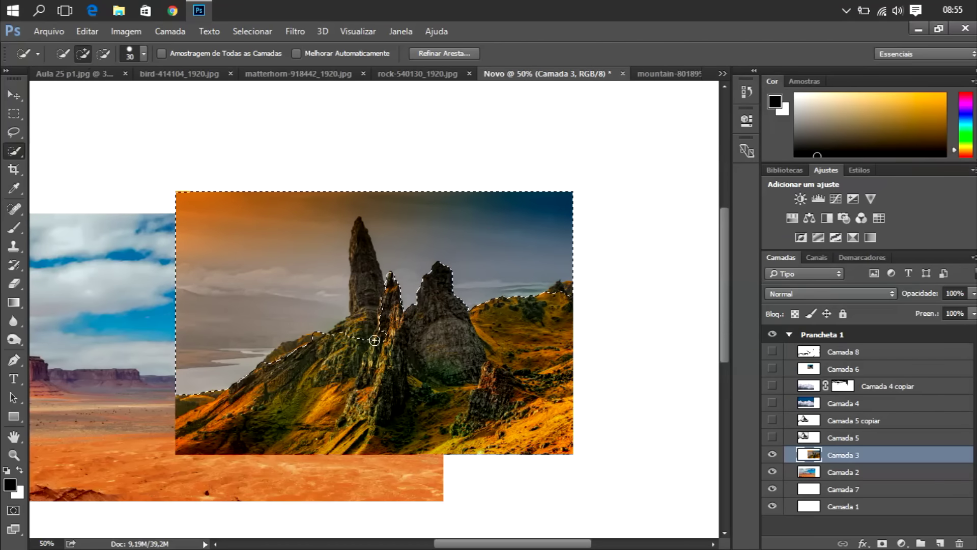
{"action": "right_click", "coordinate": [438, 247]}
{"action": "left_click", "coordinate": [478, 305]}
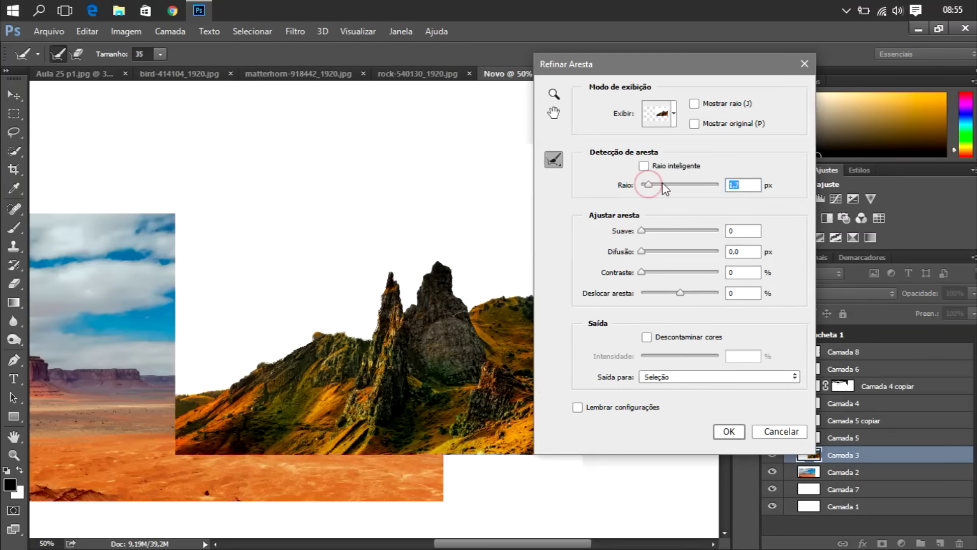
{"action": "left_click", "coordinate": [729, 432]}
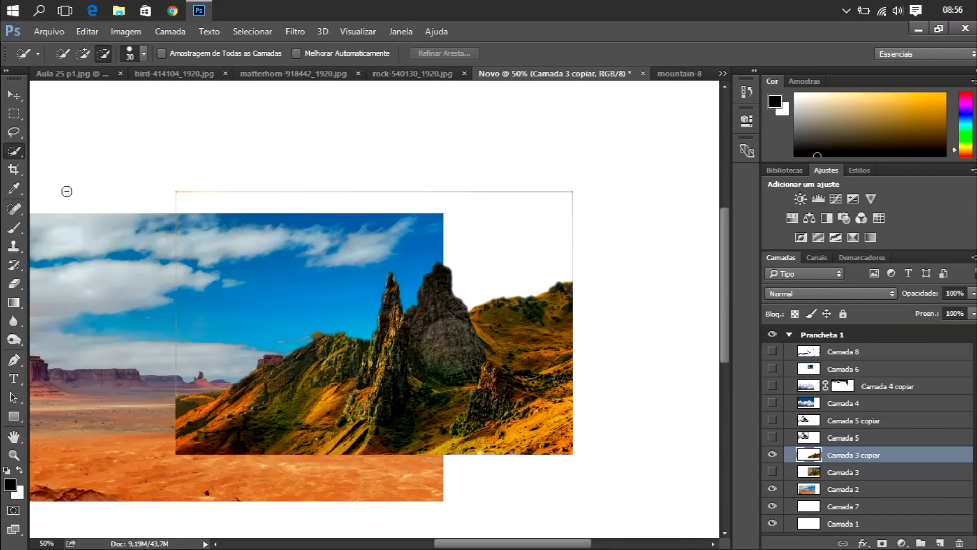
{"action": "key", "text": "b"}
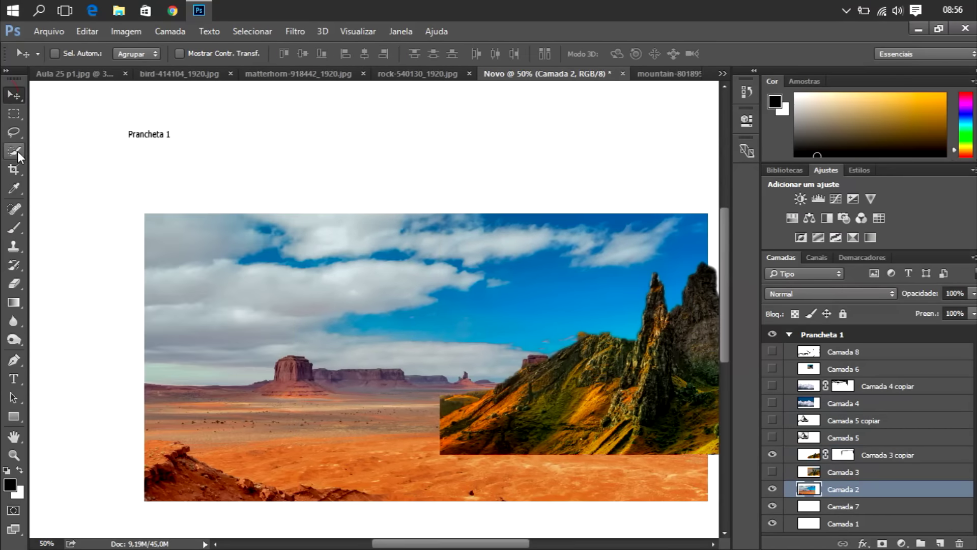
{"action": "left_click", "coordinate": [18, 152]}
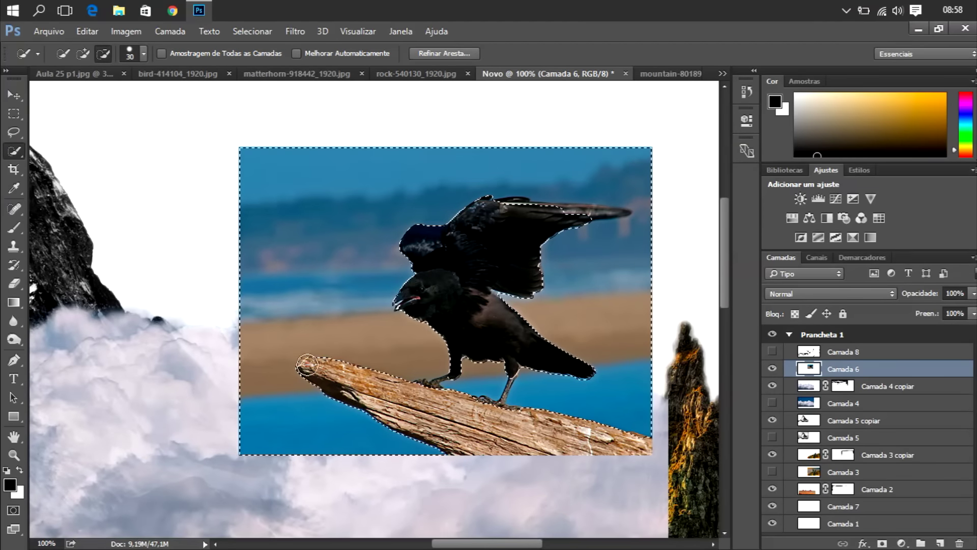
Step: Select the crow and branch, clean up the beak edge, and refine it to a new layer
{"action": "left_click_drag", "start_coordinate": [364, 327], "coordinate": [450, 256]}
{"action": "right_click", "coordinate": [363, 380]}
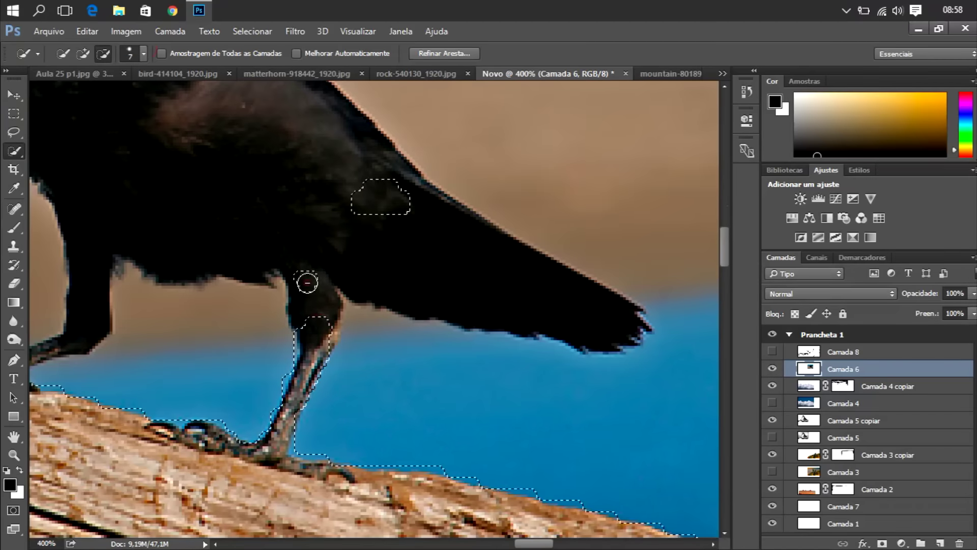
{"action": "scroll", "coordinate": [345, 295], "scroll_direction": "up", "scroll_amount": 2}
{"action": "scroll", "coordinate": [346, 295], "scroll_direction": "up", "scroll_amount": 2}
{"action": "scroll", "coordinate": [524, 182], "scroll_direction": "up", "scroll_amount": 3}
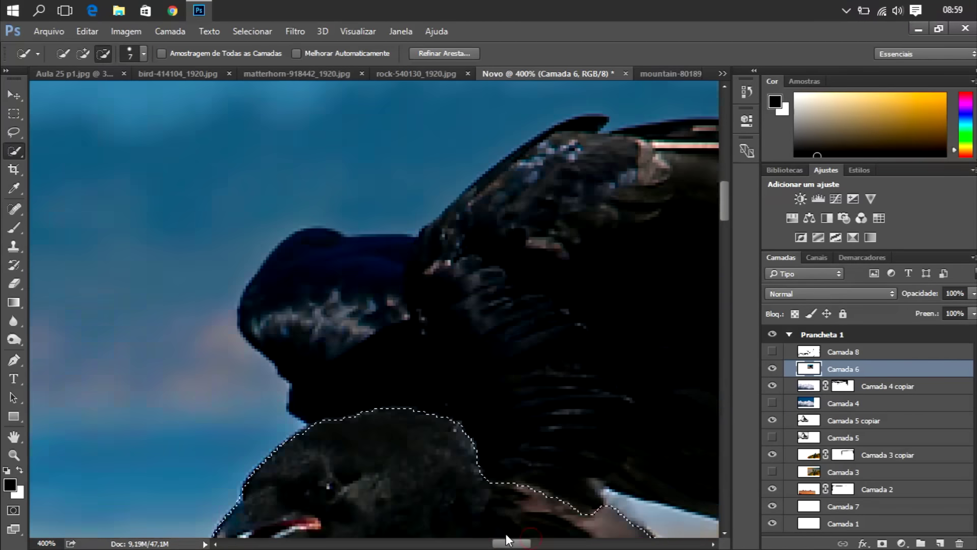
{"action": "scroll", "coordinate": [524, 182], "scroll_direction": "up", "scroll_amount": 3}
{"action": "left_click_drag", "start_coordinate": [540, 180], "coordinate": [431, 208]}
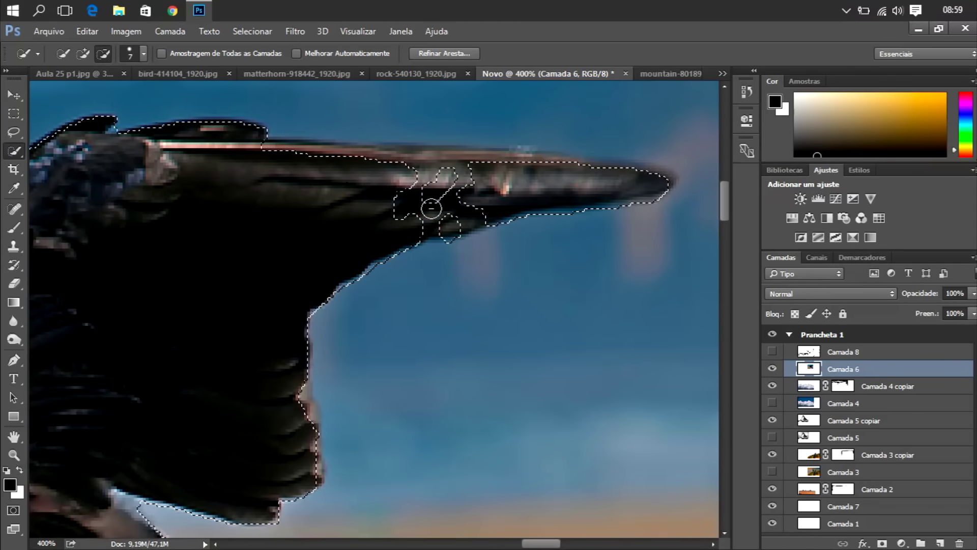
{"action": "key", "text": "ctrl+alt+r"}
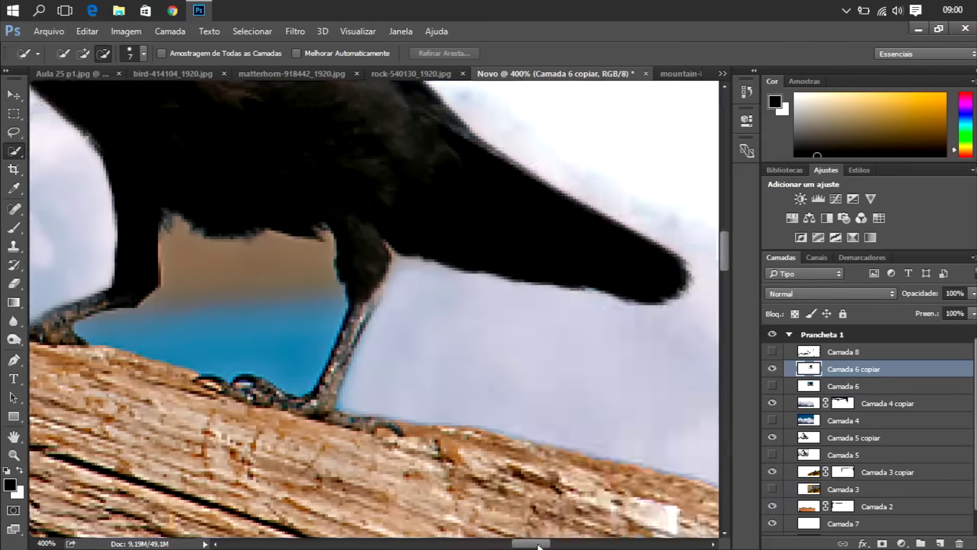
{"action": "left_click_drag", "start_coordinate": [538, 546], "coordinate": [525, 547]}
Step: Trace a Pen path around the sky gap between the crow's legs and make it a selection
{"action": "left_click", "coordinate": [14, 360]}
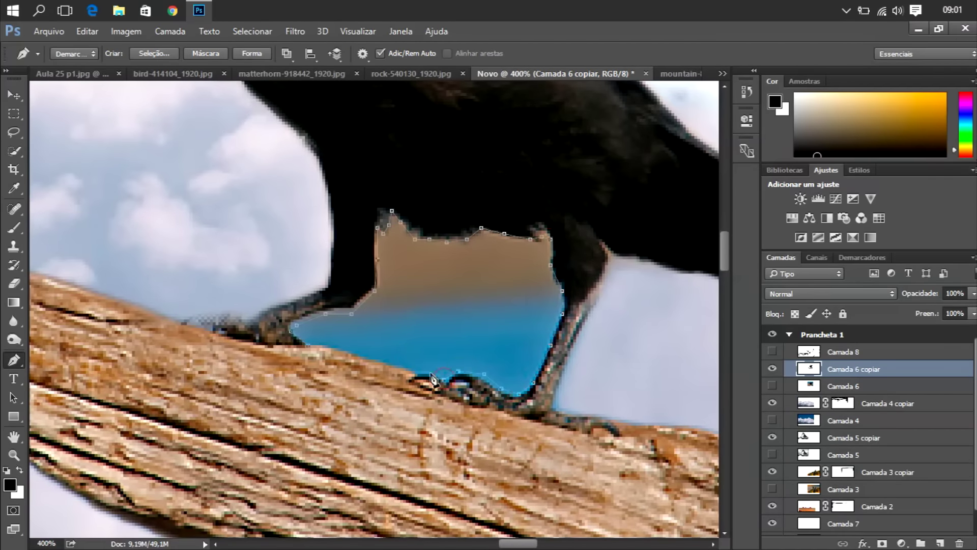
{"action": "key", "text": "ctrl+plus"}
{"action": "key", "text": "ctrl+plus"}
{"action": "key", "text": "ctrl+plus"}
{"action": "right_click", "coordinate": [270, 378]}
{"action": "left_click", "coordinate": [327, 232]}
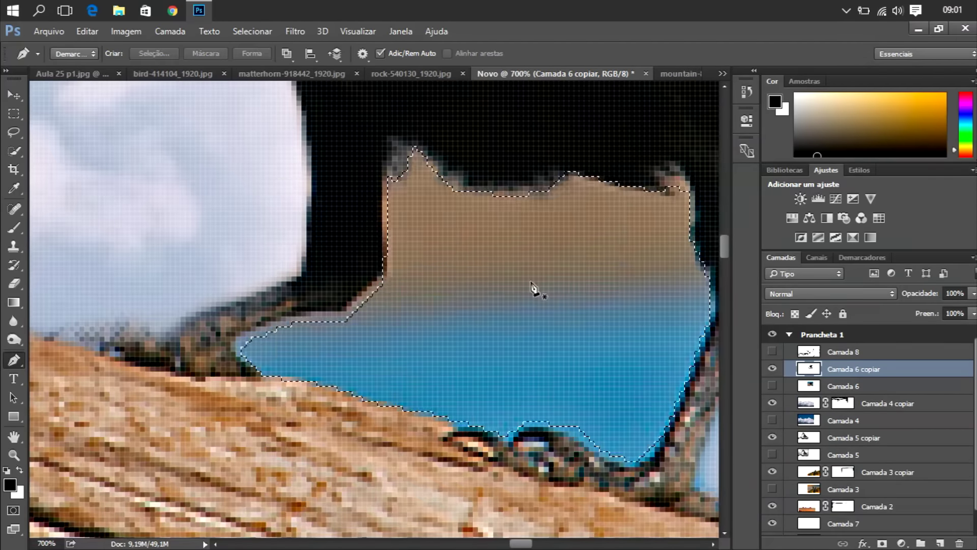
Step: Mask out the sky between the crow's legs and zoom in on the crow and rock spire
{"action": "key", "text": "b"}
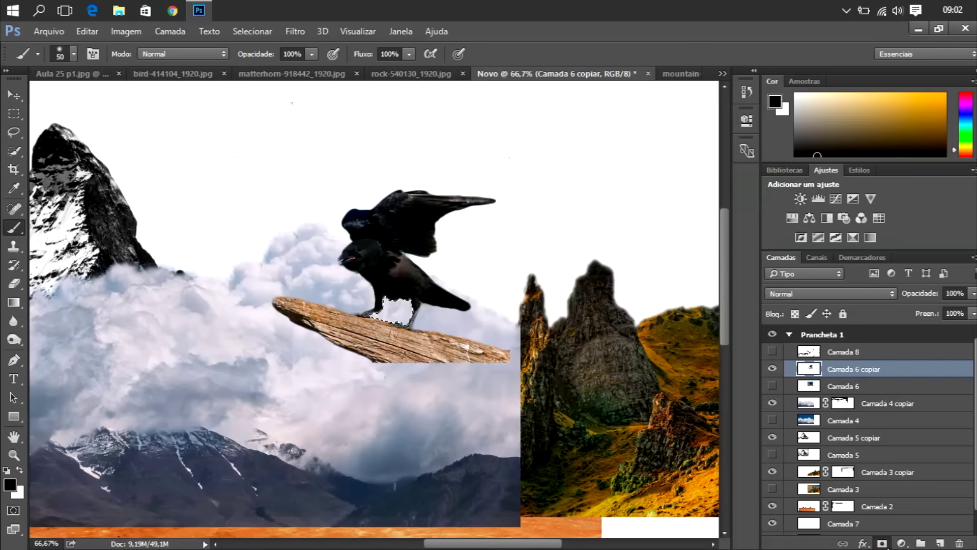
{"action": "left_click", "coordinate": [882, 543], "text": "alt"}
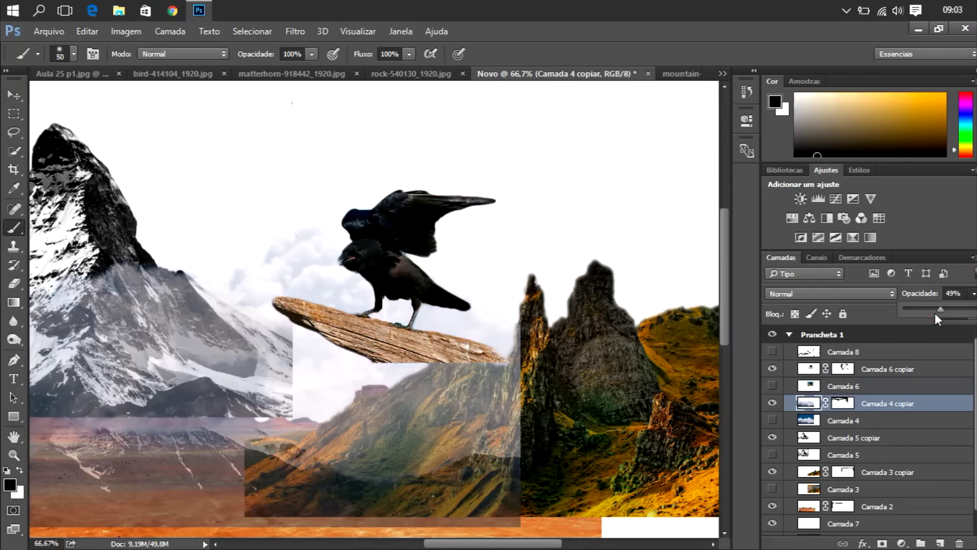
{"action": "key", "text": "ctrl+plus"}
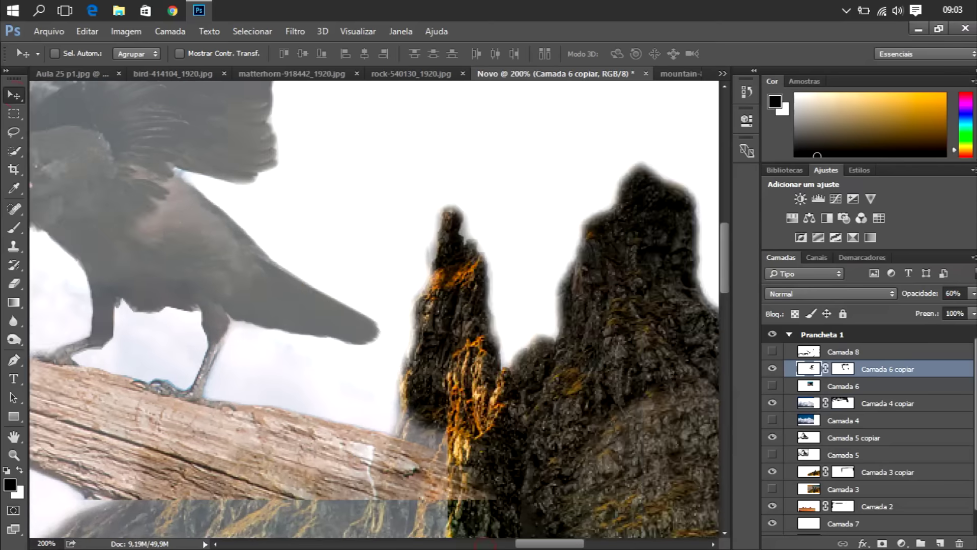
{"action": "key", "text": "ctrl+plus"}
Step: Trace a precise pen path and convert it into a selection
{"action": "left_click", "coordinate": [14, 132]}
{"action": "right_click", "coordinate": [14, 169]}
{"action": "left_click", "coordinate": [14, 360]}
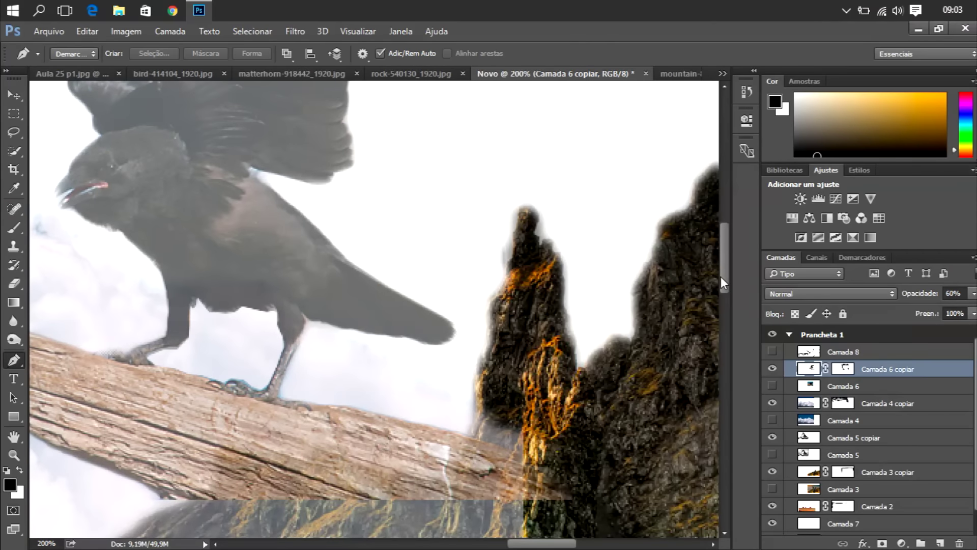
{"action": "scroll", "coordinate": [447, 340], "scroll_direction": "down", "scroll_amount": 3}
{"action": "right_click", "coordinate": [519, 294]}
{"action": "left_click", "coordinate": [533, 346]}
{"action": "left_click", "coordinate": [585, 148]}
Step: Drag the Camada 4 copiar cloud layer upward above the desert
{"action": "key", "text": "m"}
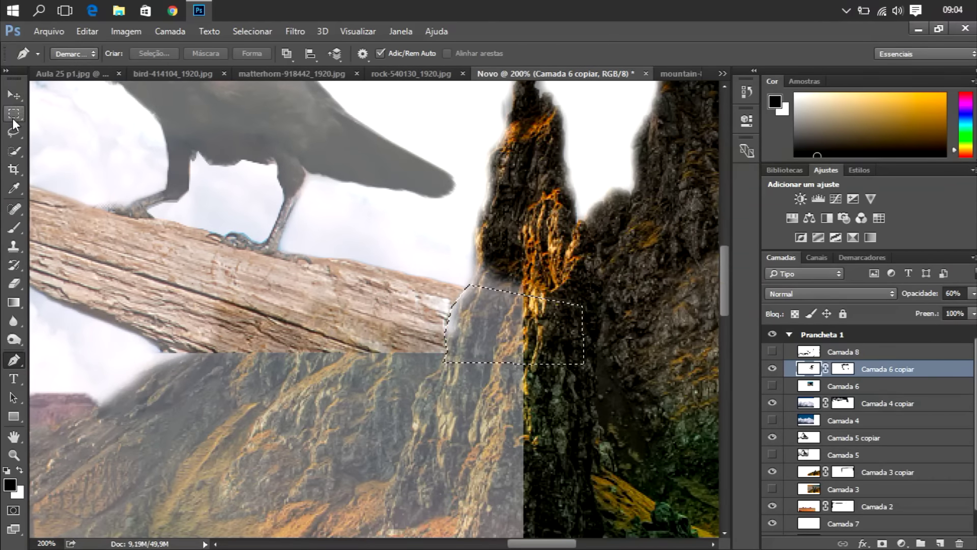
{"action": "scroll", "coordinate": [431, 359], "scroll_direction": "left", "scroll_amount": 5}
{"action": "scroll", "coordinate": [395, 305], "scroll_direction": "right", "scroll_amount": 5}
{"action": "key", "text": "l"}
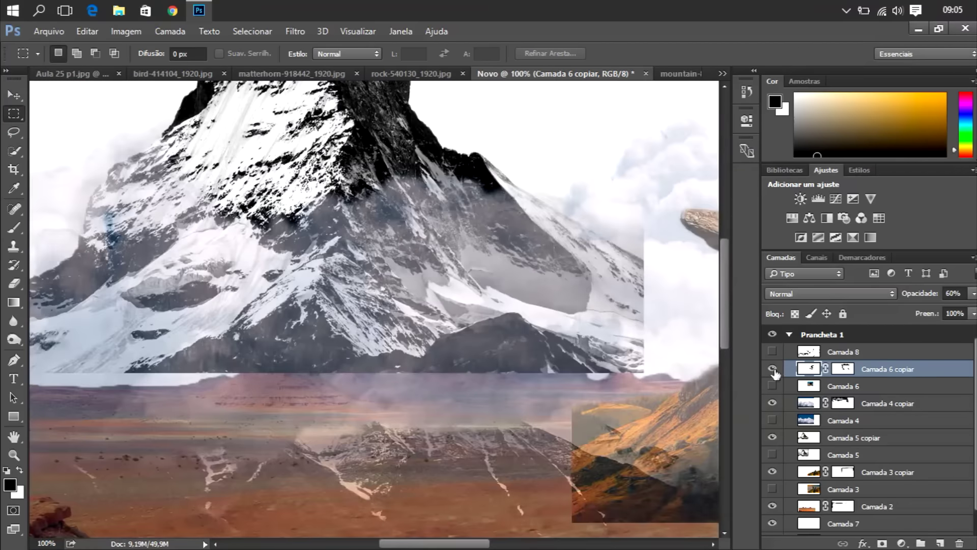
{"action": "left_click", "coordinate": [888, 403]}
{"action": "left_click_drag", "start_coordinate": [974, 294], "coordinate": [974, 311]}
{"action": "key", "text": "v"}
{"action": "left_click_drag", "start_coordinate": [406, 468], "coordinate": [406, 371]}
Step: Quick-select and delete the right part of the cloud layer to reveal the rocks
{"action": "key", "text": "ctrl+minus"}
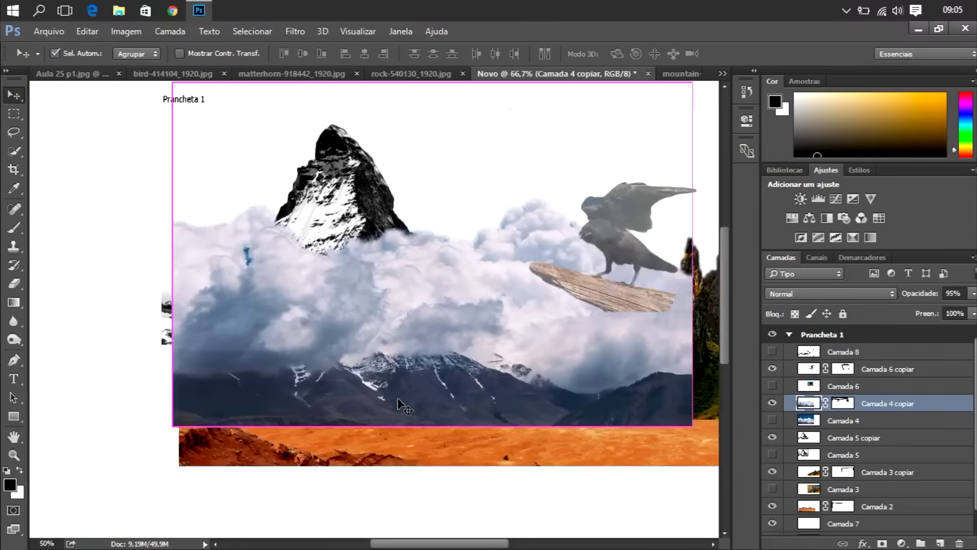
{"action": "left_click", "coordinate": [14, 151]}
{"action": "left_click_drag", "start_coordinate": [534, 382], "coordinate": [459, 212]}
{"action": "key", "text": "Delete"}
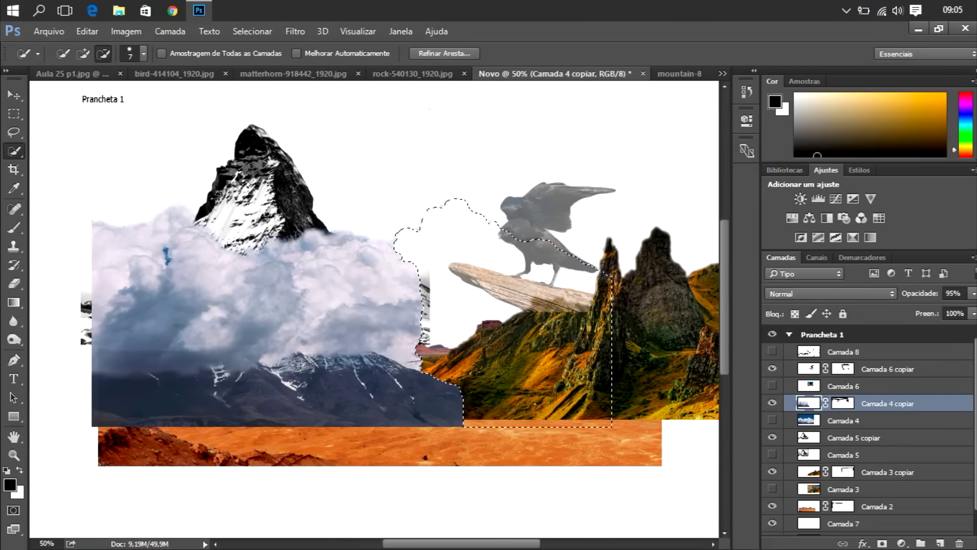
{"action": "key", "text": "ctrl+d"}
Step: Shift the clouds right and up, then place a horizontally flipped duplicate to the left
{"action": "key", "text": "b"}
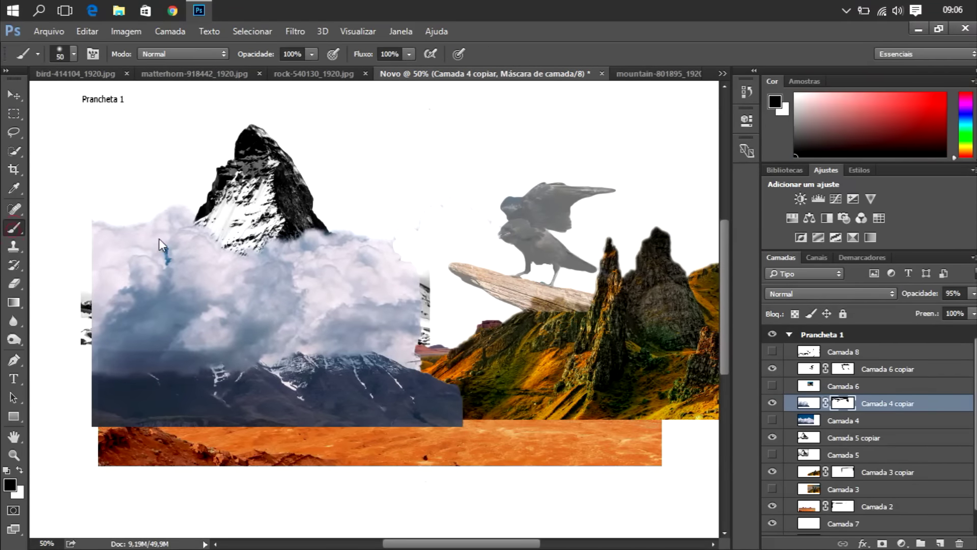
{"action": "key", "text": "v"}
{"action": "left_click_drag", "start_coordinate": [305, 356], "coordinate": [384, 329]}
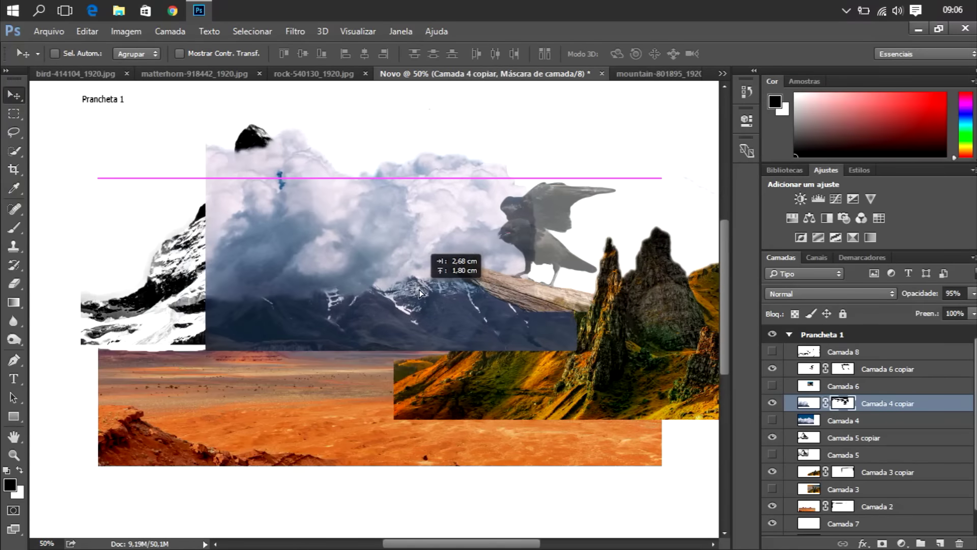
{"action": "left_click_drag", "start_coordinate": [331, 356], "coordinate": [250, 331]}
{"action": "key", "text": "ctrl+t"}
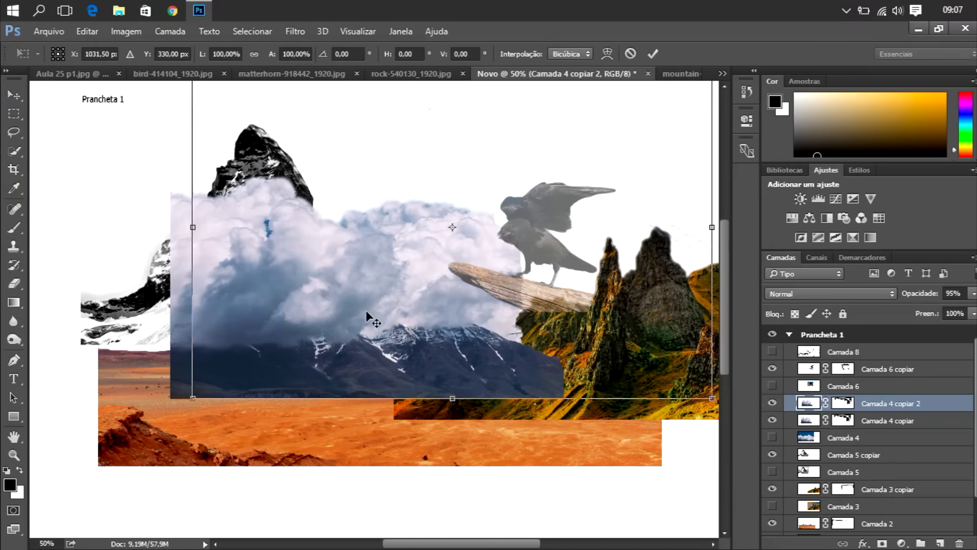
{"action": "left_click_drag", "start_coordinate": [748, 229], "coordinate": [625, 399]}
{"action": "key", "text": "Return"}
Step: Slide the mirrored clouds further left and hide the cloud, bird and rock layers
{"action": "scroll", "coordinate": [458, 331], "scroll_direction": "right", "scroll_amount": 8}
{"action": "left_click_drag", "start_coordinate": [356, 330], "coordinate": [247, 321]}
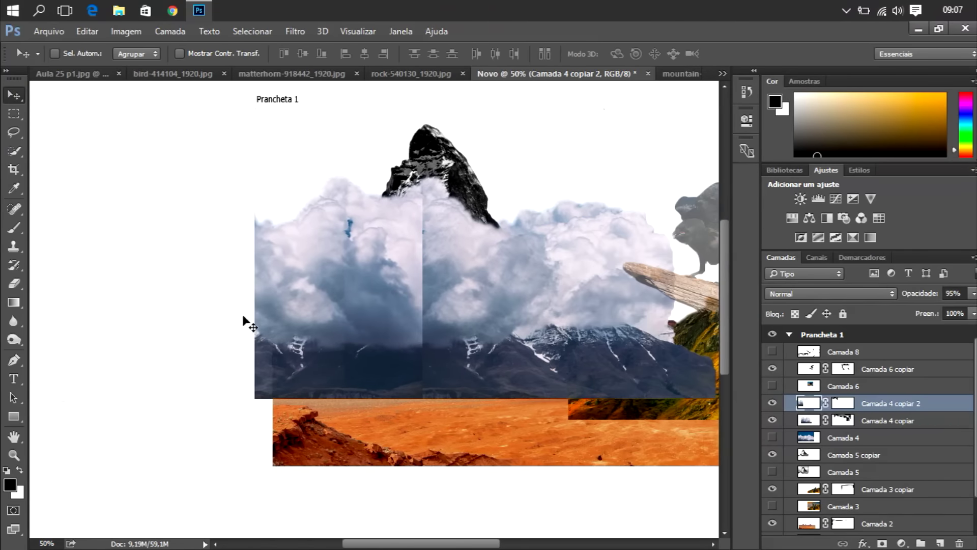
{"action": "left_click_drag", "start_coordinate": [771, 404], "coordinate": [785, 424]}
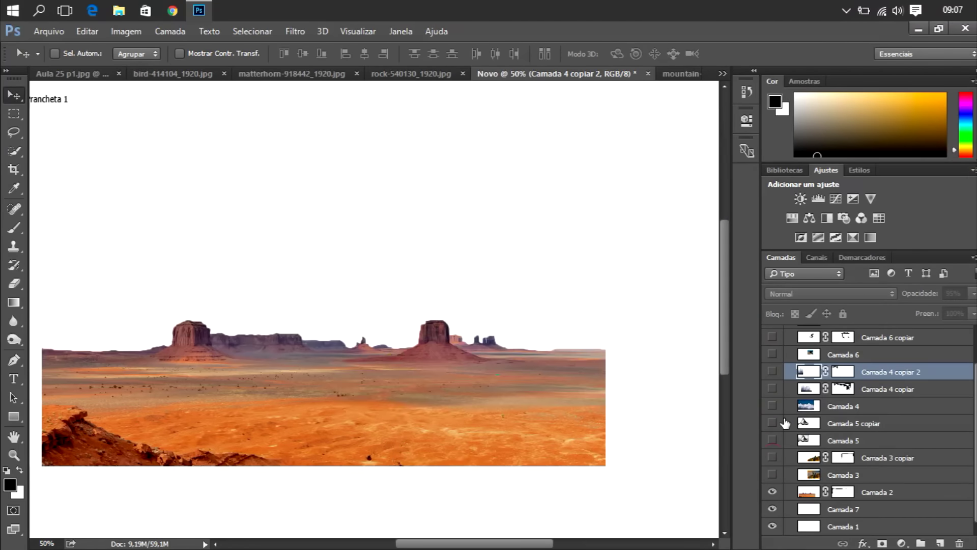
Step: Copy a lassoed desert patch to a new layer and place it lower-right, with rocks and peak visible again
{"action": "left_click", "coordinate": [13, 135]}
{"action": "key", "text": "ctrl+j"}
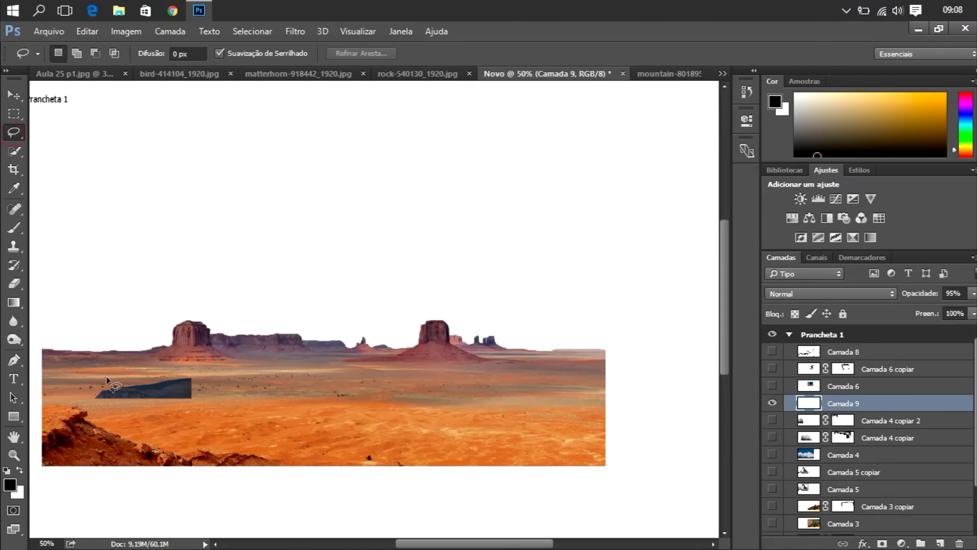
{"action": "key", "text": "v"}
{"action": "left_click", "coordinate": [773, 441]}
{"action": "left_click", "coordinate": [772, 406]}
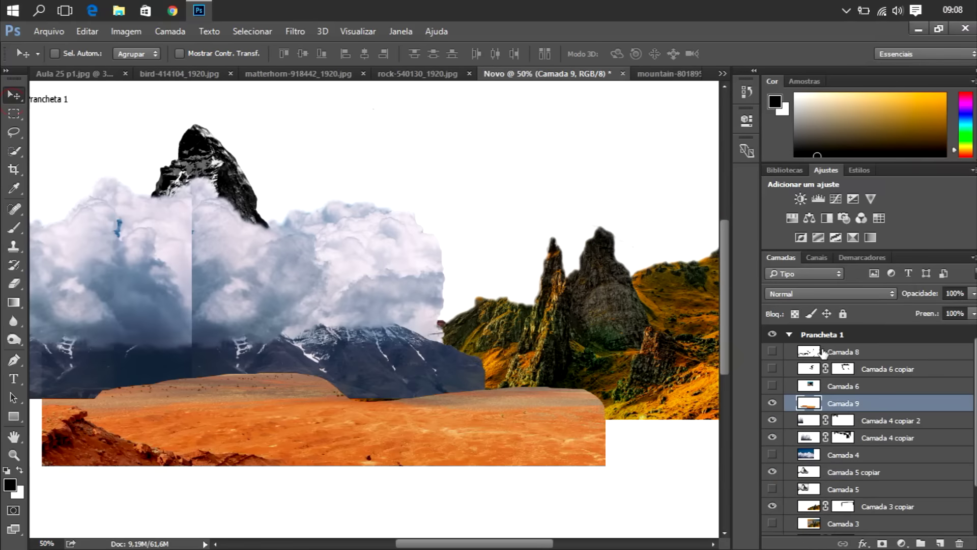
{"action": "left_click_drag", "start_coordinate": [713, 339], "coordinate": [489, 402]}
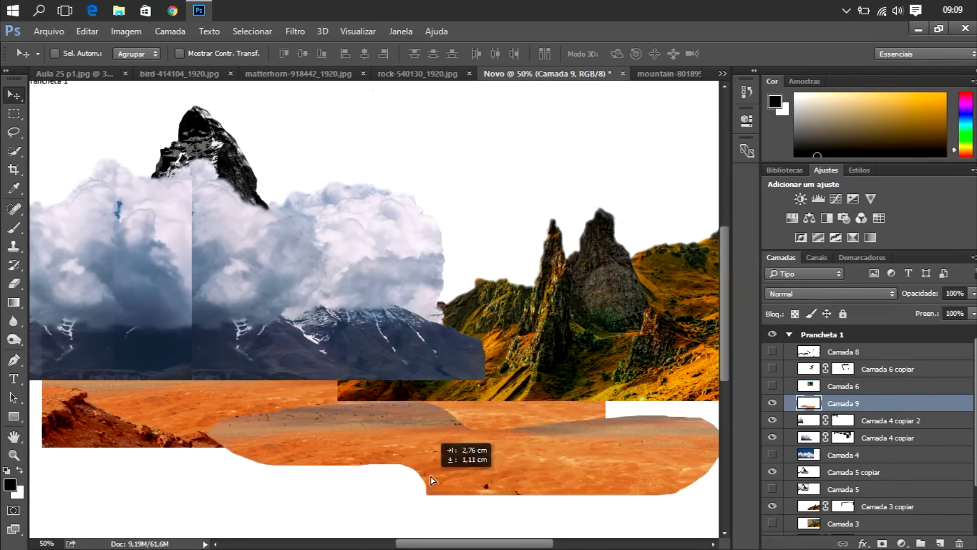
Step: Move Camada 9 behind the other layers, add an empty layer and choose a 45 px soft brush
{"action": "left_click_drag", "start_coordinate": [840, 352], "coordinate": [840, 471]}
{"action": "key", "text": "b"}
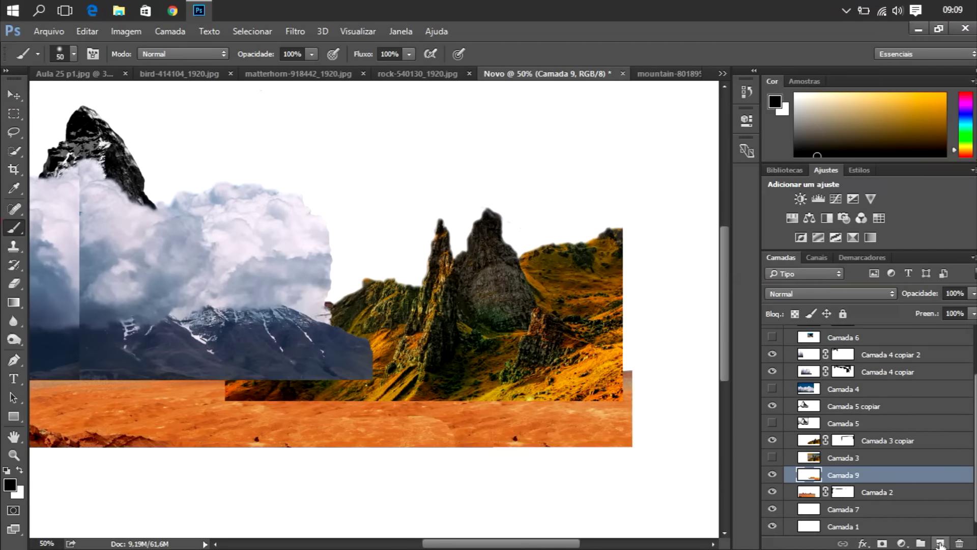
{"action": "left_click", "coordinate": [941, 544]}
{"action": "right_click", "coordinate": [330, 515]}
{"action": "double_click", "coordinate": [330, 515]}
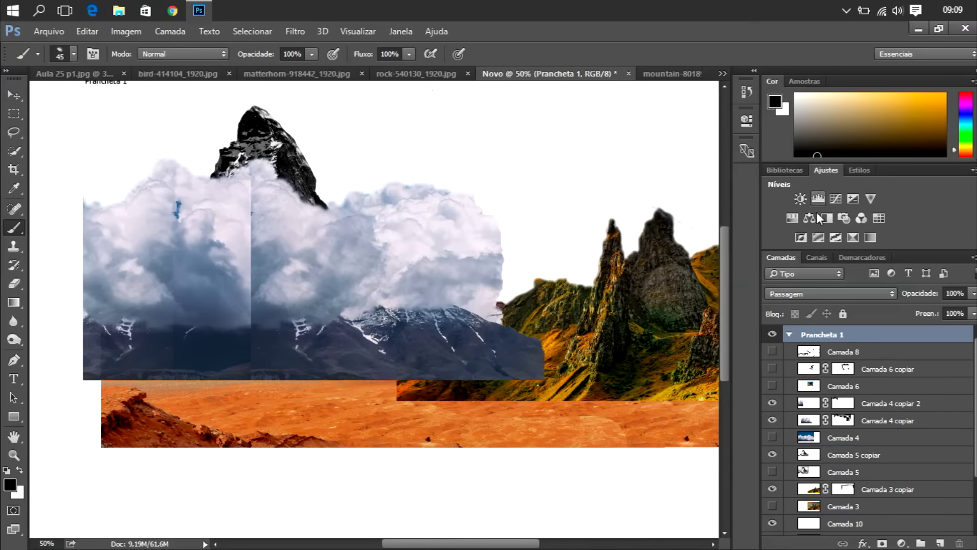
Step: Desaturate the collage with Hue/Saturation and add a Brightness/Contrast adjustment layer
{"action": "left_click_drag", "start_coordinate": [563, 236], "coordinate": [538, 238]}
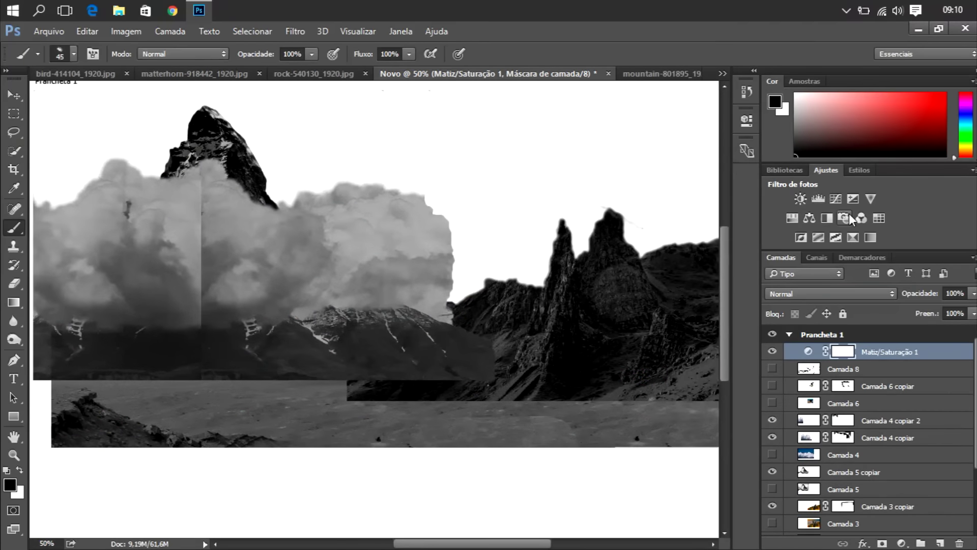
{"action": "left_click", "coordinate": [800, 198]}
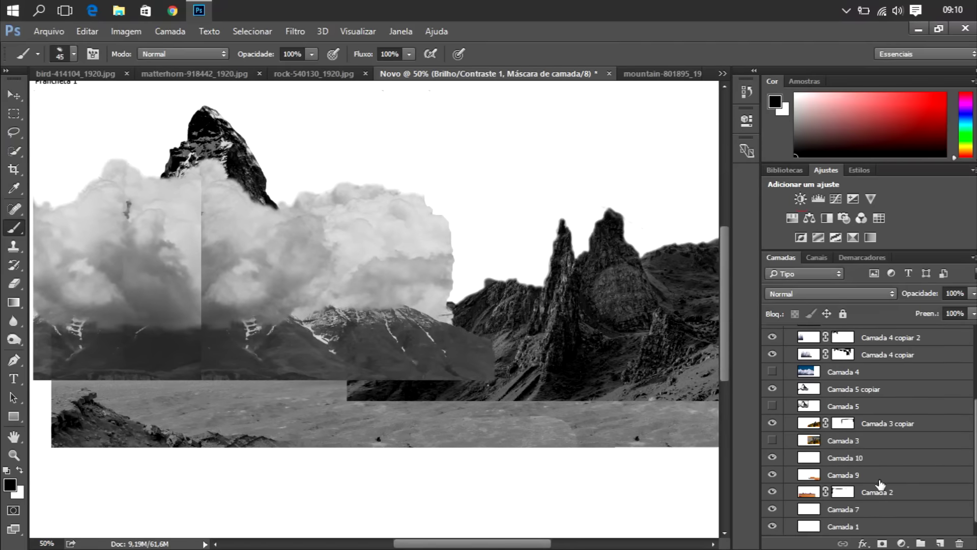
{"action": "right_click", "coordinate": [364, 367]}
Step: Paint dark strokes across the ground, then show the crow layer Camada 6 copiar at 100% opacity
{"action": "left_click_drag", "start_coordinate": [282, 396], "coordinate": [335, 390]}
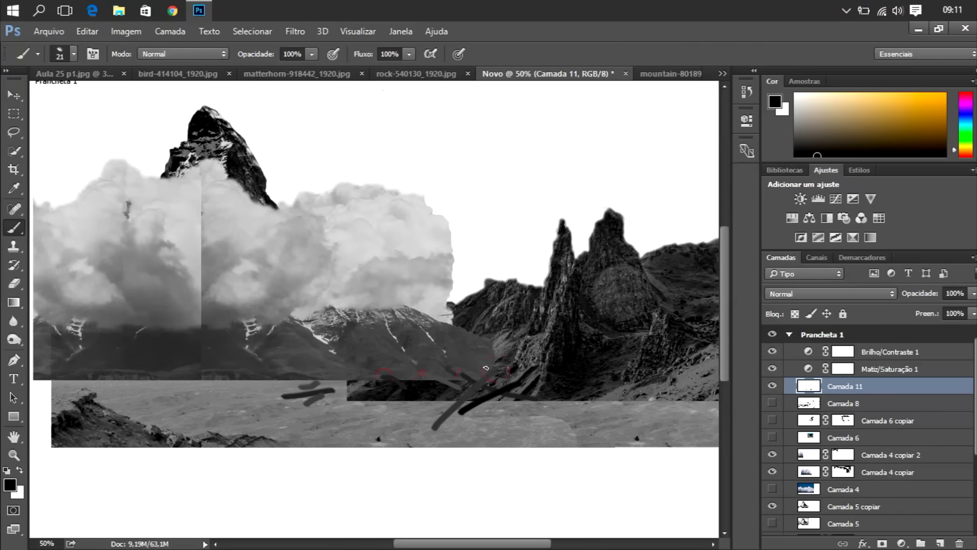
{"action": "left_click_drag", "start_coordinate": [388, 407], "coordinate": [442, 409]}
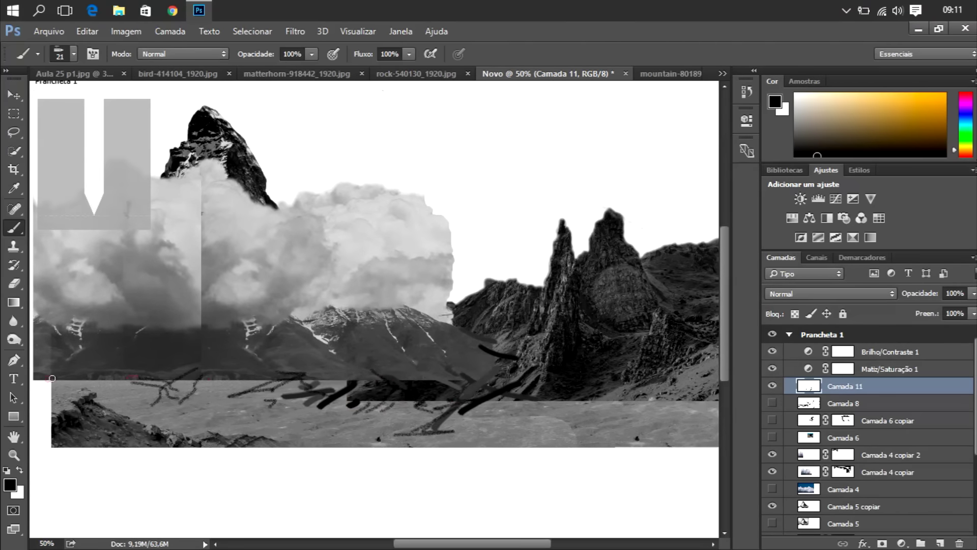
{"action": "scroll", "coordinate": [584, 418], "scroll_direction": "right", "scroll_amount": 3}
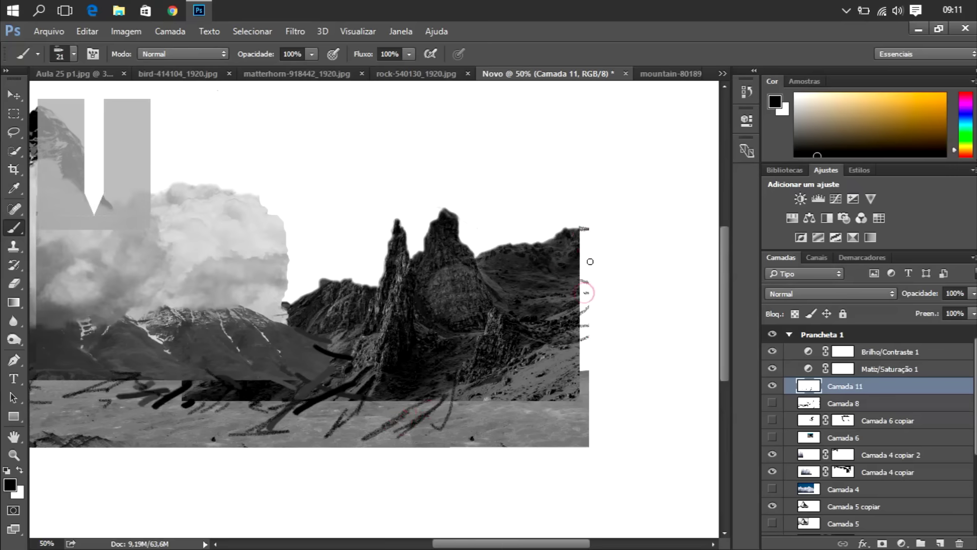
{"action": "scroll", "coordinate": [590, 262], "scroll_direction": "up", "scroll_amount": 2}
{"action": "scroll", "coordinate": [590, 262], "scroll_direction": "left", "scroll_amount": 3}
{"action": "left_click", "coordinate": [772, 420]}
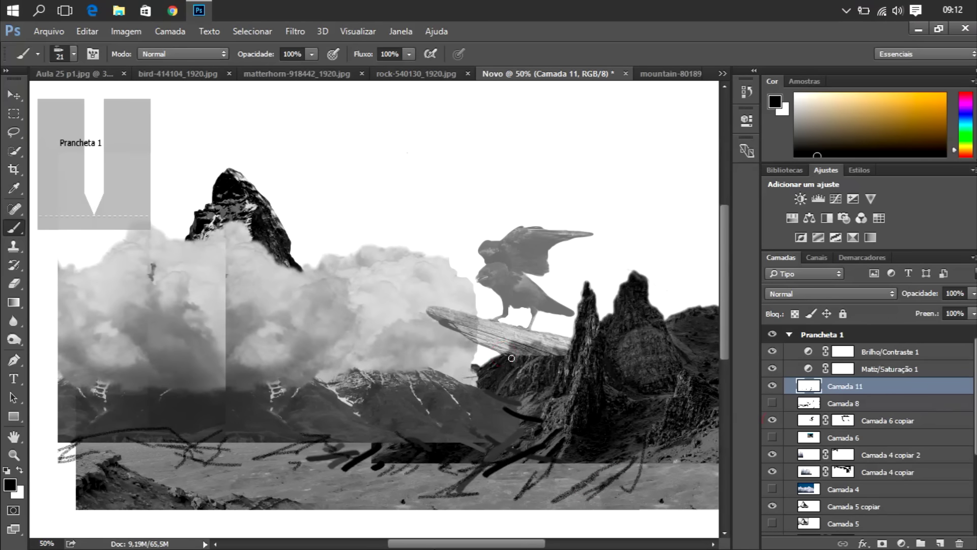
{"action": "left_click_drag", "start_coordinate": [972, 316], "coordinate": [973, 315]}
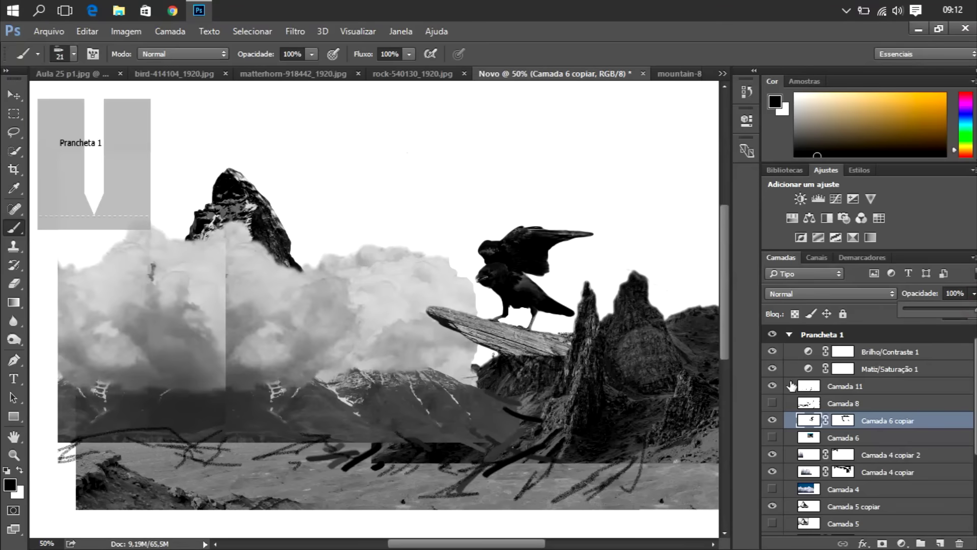
{"action": "scroll", "coordinate": [970, 479], "scroll_direction": "down", "scroll_amount": 3}
Step: Clone dark rock texture over the lower area of the collage
{"action": "left_click", "coordinate": [12, 248]}
{"action": "key", "text": "ctrl+plus"}
{"action": "right_click", "coordinate": [711, 447]}
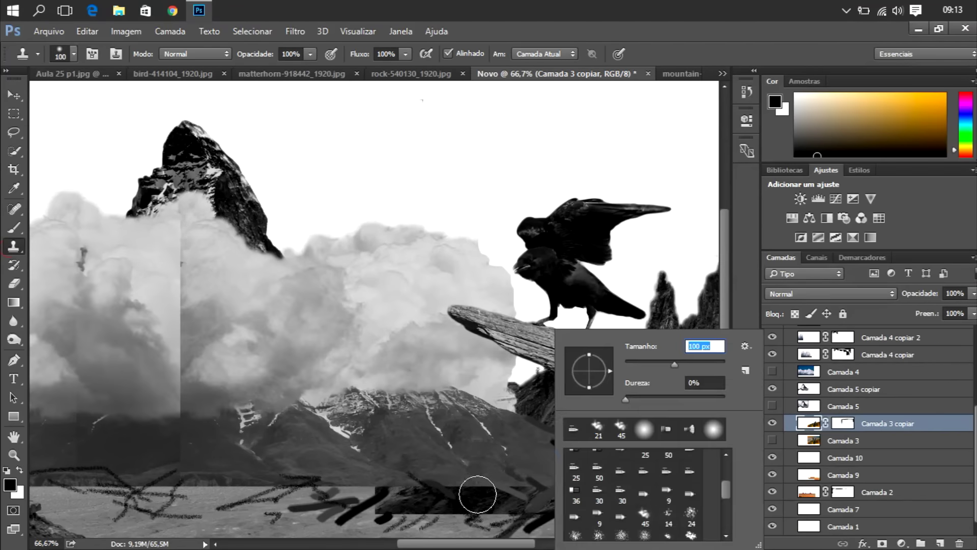
{"action": "key", "text": "Escape"}
{"action": "scroll", "coordinate": [478, 494], "scroll_direction": "down", "scroll_amount": 3}
{"action": "scroll", "coordinate": [545, 456], "scroll_direction": "right", "scroll_amount": 5}
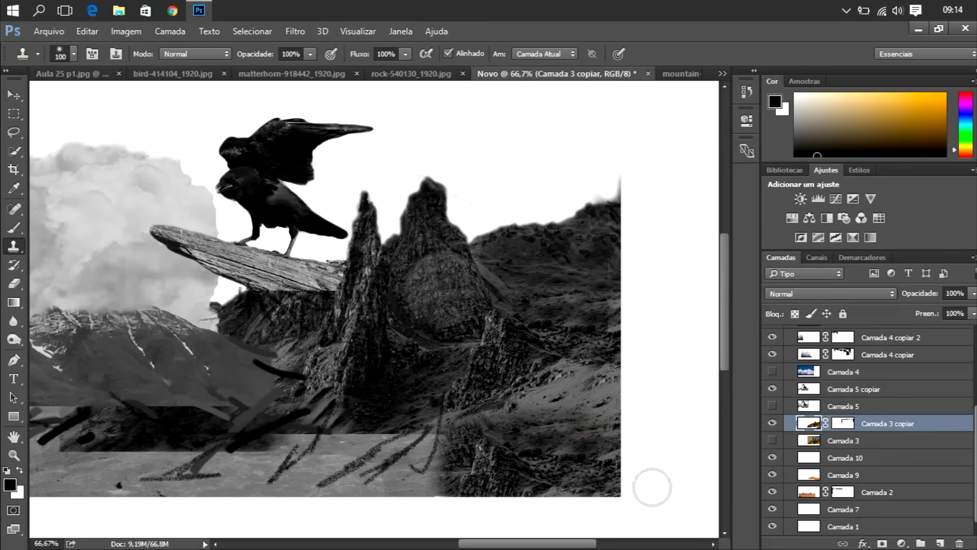
{"action": "scroll", "coordinate": [534, 433], "scroll_direction": "left", "scroll_amount": 1}
{"action": "scroll", "coordinate": [498, 435], "scroll_direction": "left", "scroll_amount": 2}
{"action": "mouse_move", "coordinate": [499, 436]}
{"action": "left_mouse_down"}
{"action": "mouse_move", "coordinate": [436, 530]}
{"action": "mouse_move", "coordinate": [421, 484]}
{"action": "mouse_move", "coordinate": [312, 447]}
{"action": "mouse_move", "coordinate": [306, 478]}
{"action": "left_mouse_up"}
Step: Step backward through several undos to remove the latest clone strokes
{"action": "key", "text": "ctrl+alt+z"}
{"action": "key", "text": "ctrl+alt+z"}
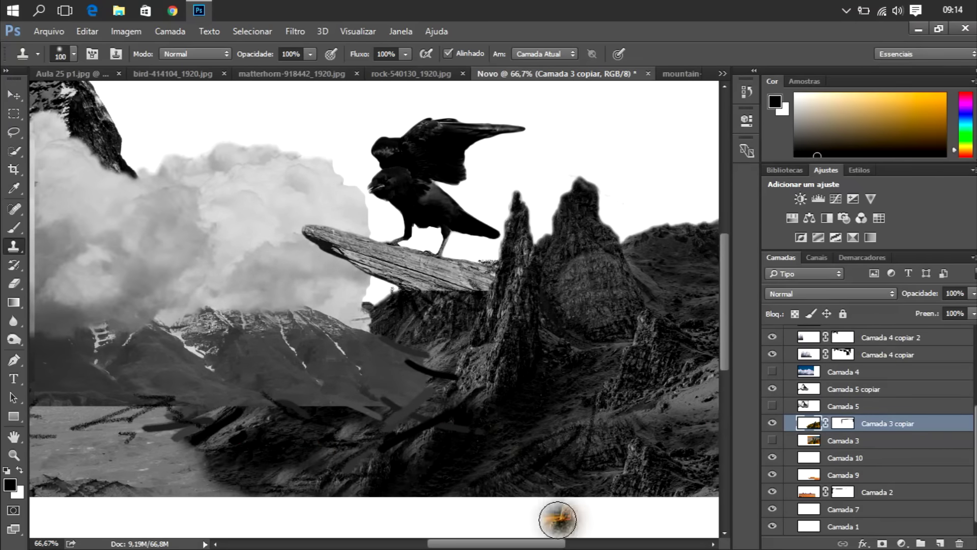
{"action": "key", "text": "ctrl+alt+z"}
{"action": "key", "text": "ctrl+alt+z"}
{"action": "key", "text": "ctrl+alt+z"}
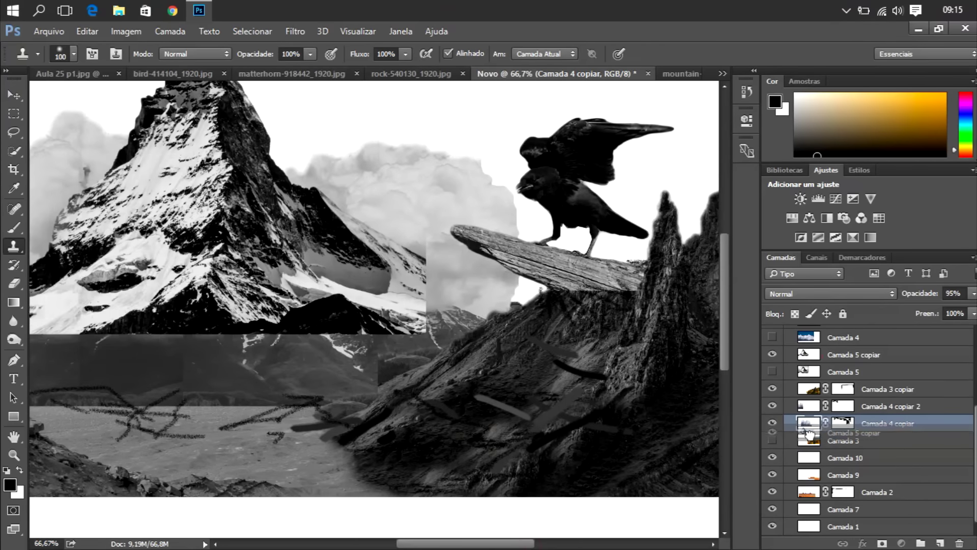
{"action": "key", "text": "ctrl+minus"}
{"action": "key", "text": "ctrl+1"}
{"action": "key", "text": "ctrl+alt+z"}
{"action": "key", "text": "ctrl+alt+z"}
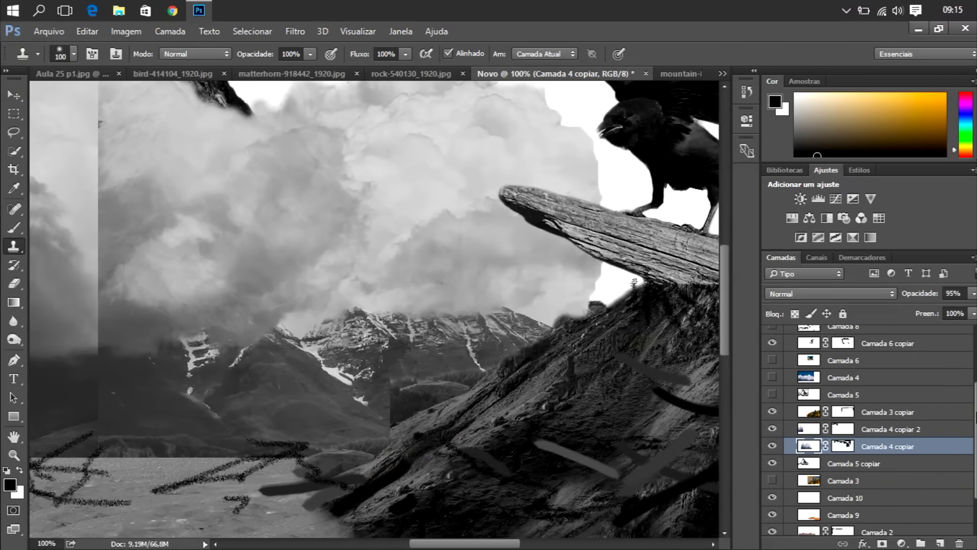
{"action": "key", "text": "ctrl+alt+z"}
{"action": "left_click_drag", "start_coordinate": [423, 547], "coordinate": [458, 547]}
{"action": "key", "text": "ctrl+alt+z"}
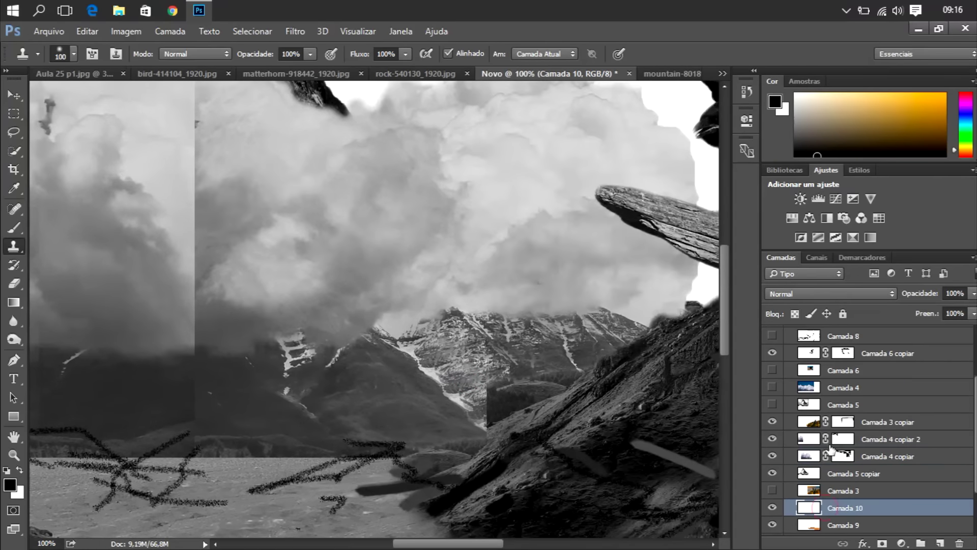
{"action": "key", "text": "ctrl+alt+z"}
{"action": "key", "text": "b"}
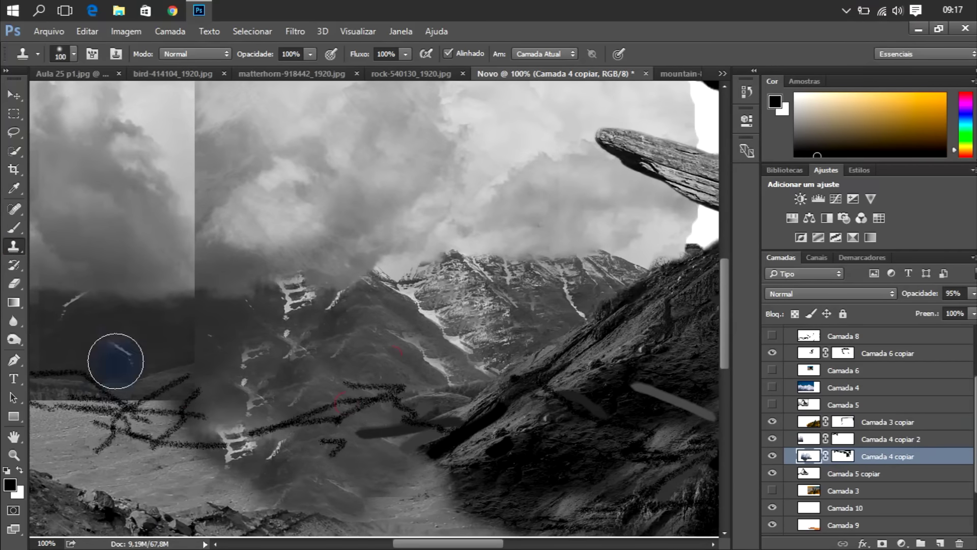
Step: Darken the bright rocky band near the bottom centre by painting on the rock layer's mask
{"action": "scroll", "coordinate": [116, 360], "scroll_direction": "left", "scroll_amount": 5}
{"action": "left_click", "coordinate": [886, 438]}
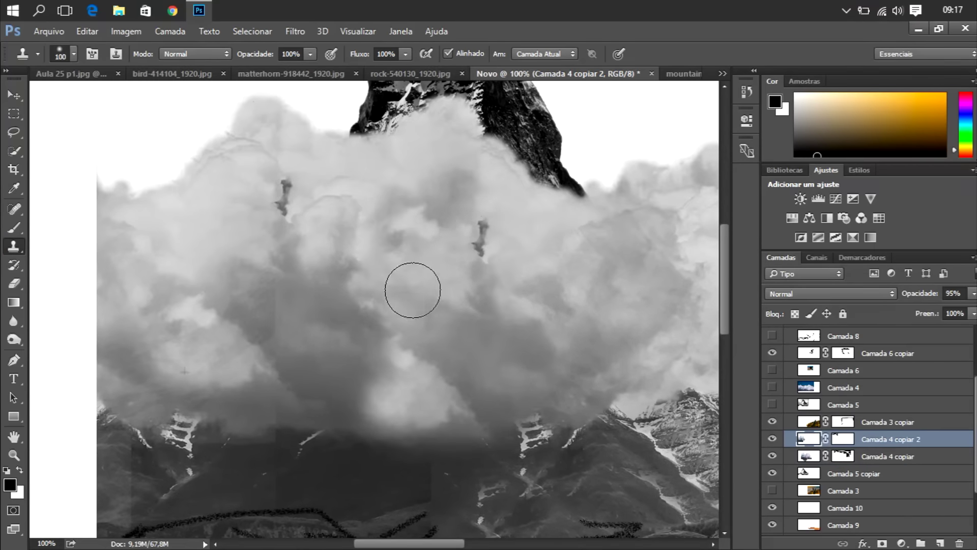
{"action": "scroll", "coordinate": [234, 407], "scroll_direction": "down", "scroll_amount": 3}
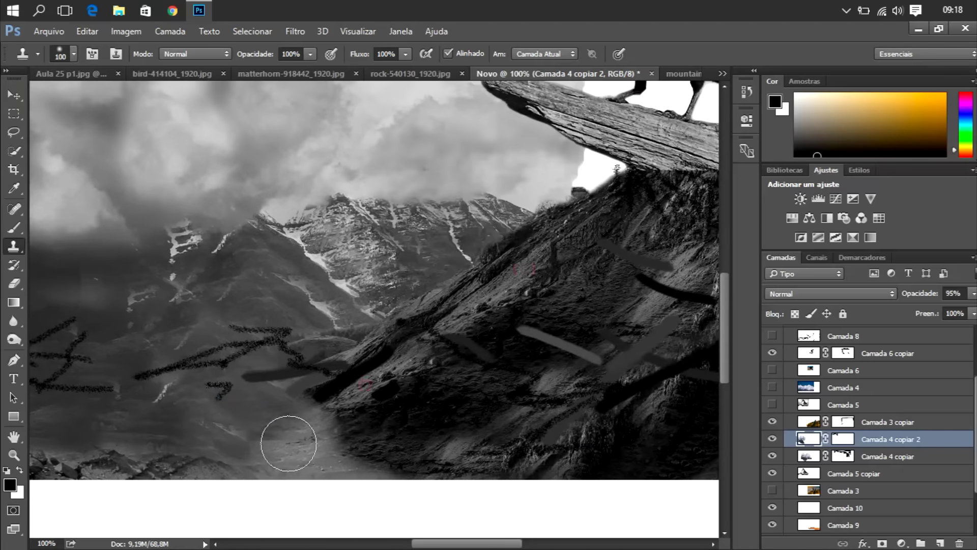
{"action": "left_click", "coordinate": [504, 303]}
{"action": "key", "text": "Return"}
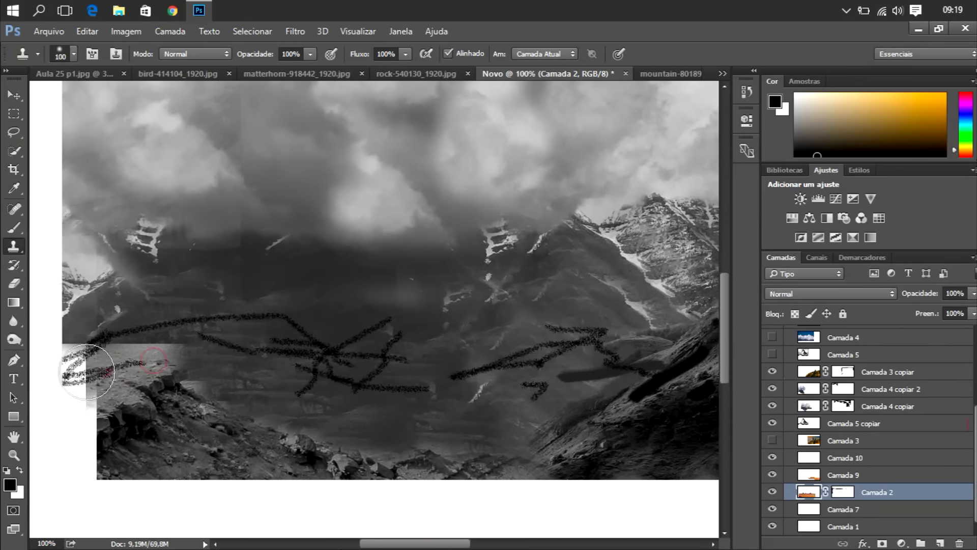
{"action": "key", "text": "b"}
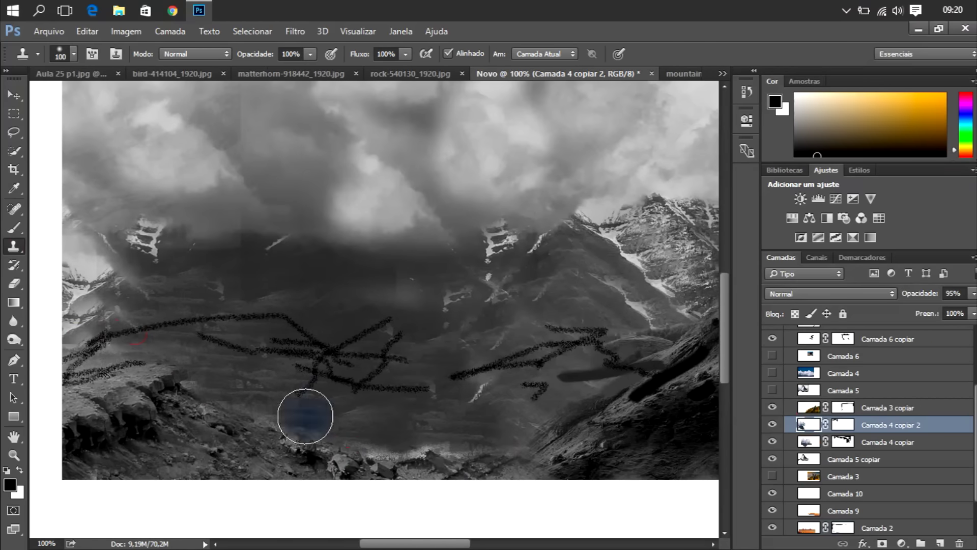
{"action": "left_click_drag", "start_coordinate": [384, 455], "coordinate": [461, 455]}
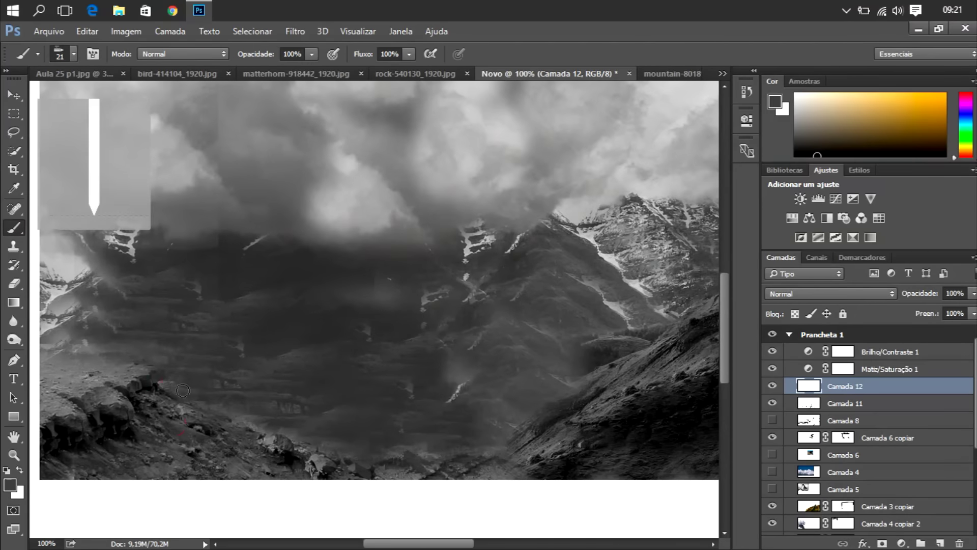
Step: Paint a light grey stroke at the left edge and shrink the brush to about a third
{"action": "left_click", "coordinate": [60, 355], "text": "alt"}
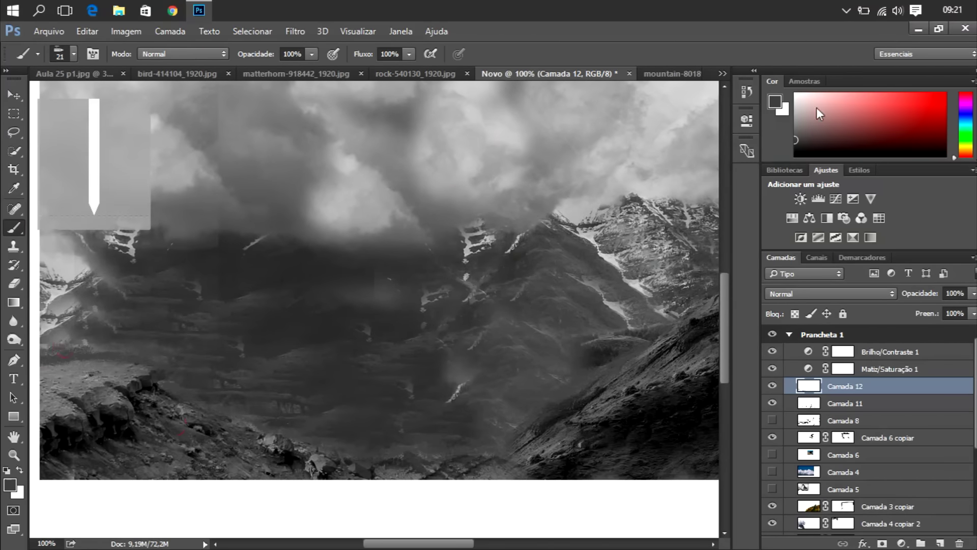
{"action": "left_click", "coordinate": [801, 103]}
{"action": "right_click", "coordinate": [70, 331]}
{"action": "mouse_move", "coordinate": [97, 351]}
{"action": "left_mouse_down"}
{"action": "mouse_move", "coordinate": [41, 350]}
{"action": "mouse_move", "coordinate": [52, 350]}
{"action": "left_mouse_up"}
{"action": "key", "text": "Escape"}
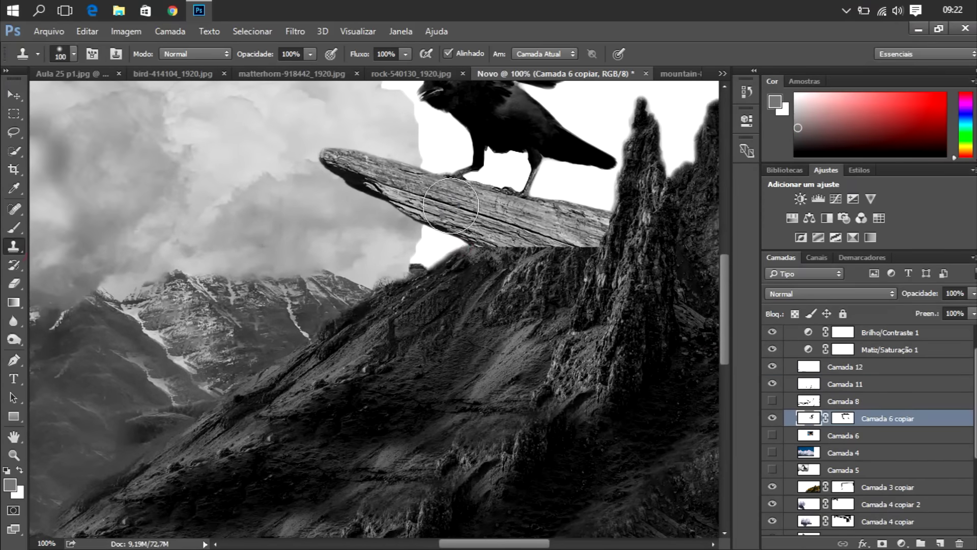
{"action": "left_click_drag", "start_coordinate": [451, 206], "coordinate": [489, 242]}
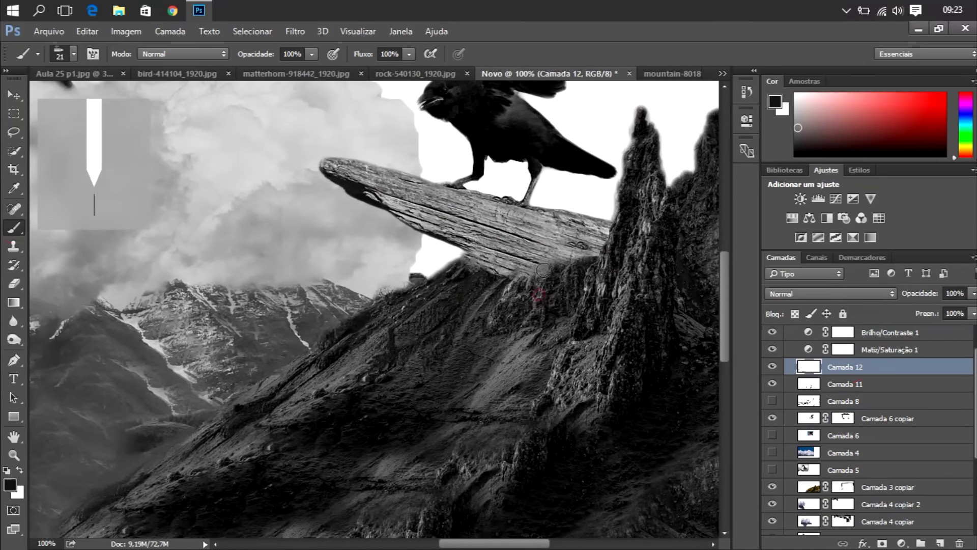
Step: Paint black around the rocks at 200% zoom, then select the Burn tool
{"action": "key", "text": "ctrl+plus"}
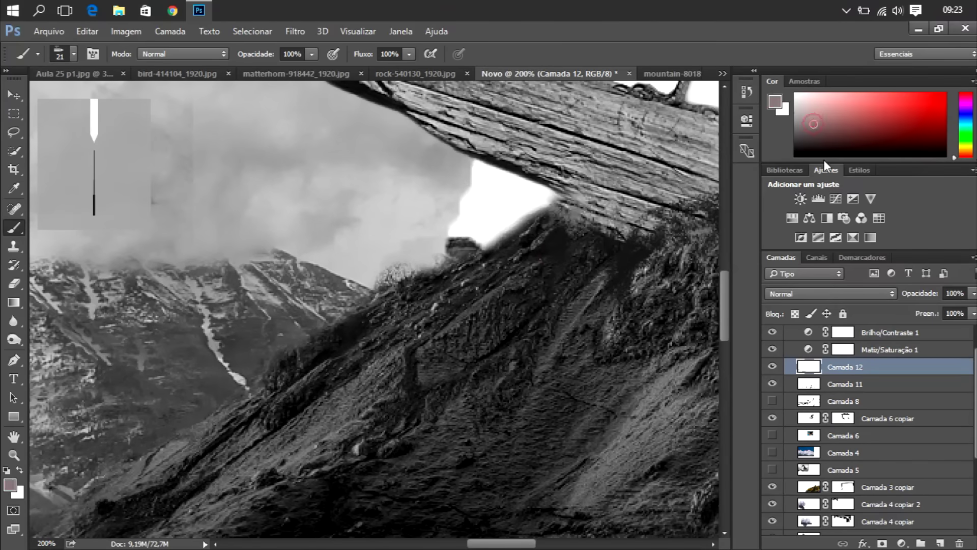
{"action": "key", "text": "d"}
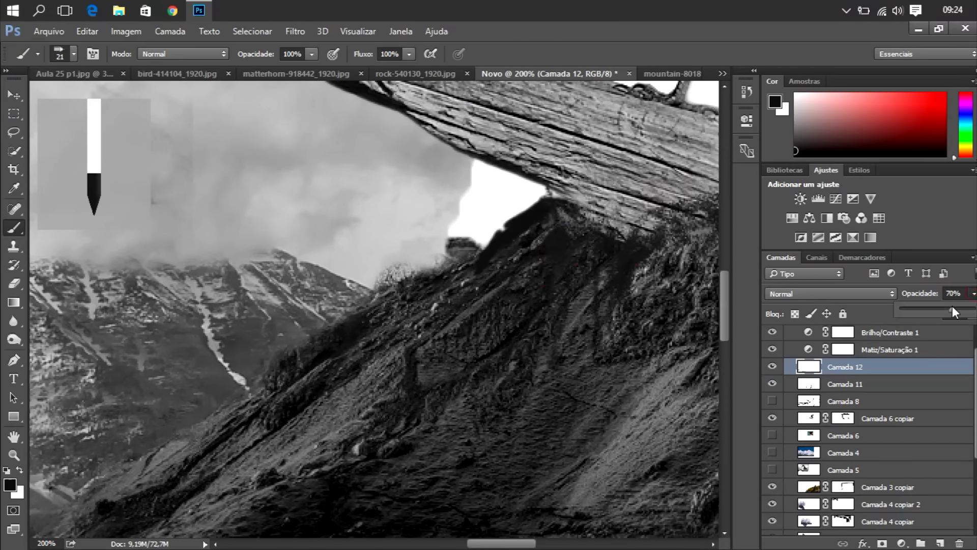
{"action": "scroll", "coordinate": [537, 129], "scroll_direction": "right", "scroll_amount": 10}
{"action": "key", "text": "ctrl+minus"}
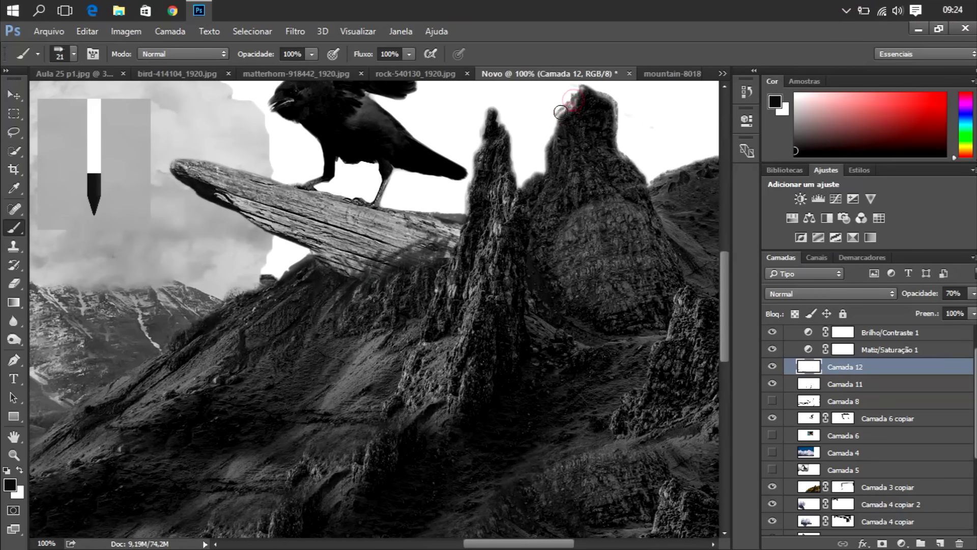
{"action": "scroll", "coordinate": [464, 192], "scroll_direction": "left", "scroll_amount": 10}
{"action": "scroll", "coordinate": [458, 331], "scroll_direction": "left", "scroll_amount": 5}
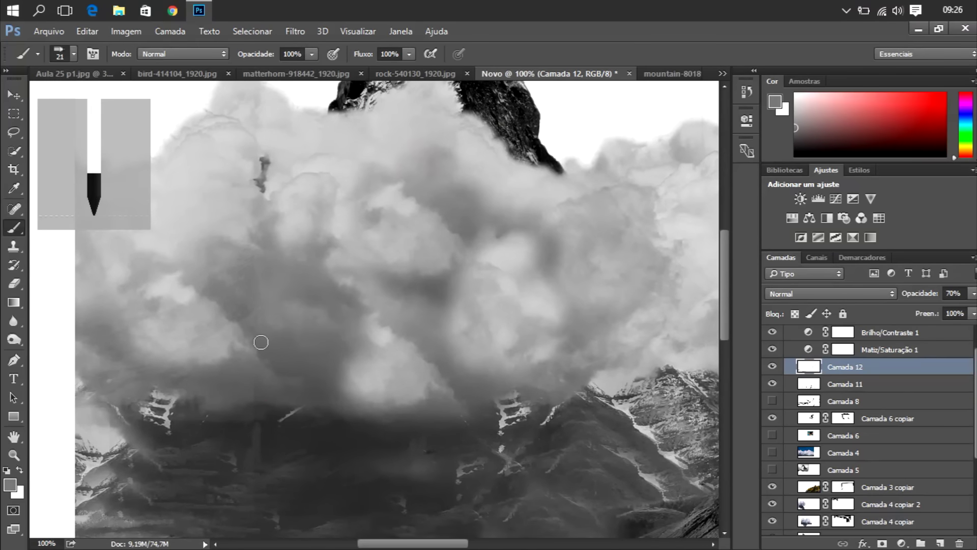
{"action": "scroll", "coordinate": [347, 395], "scroll_direction": "down", "scroll_amount": 5}
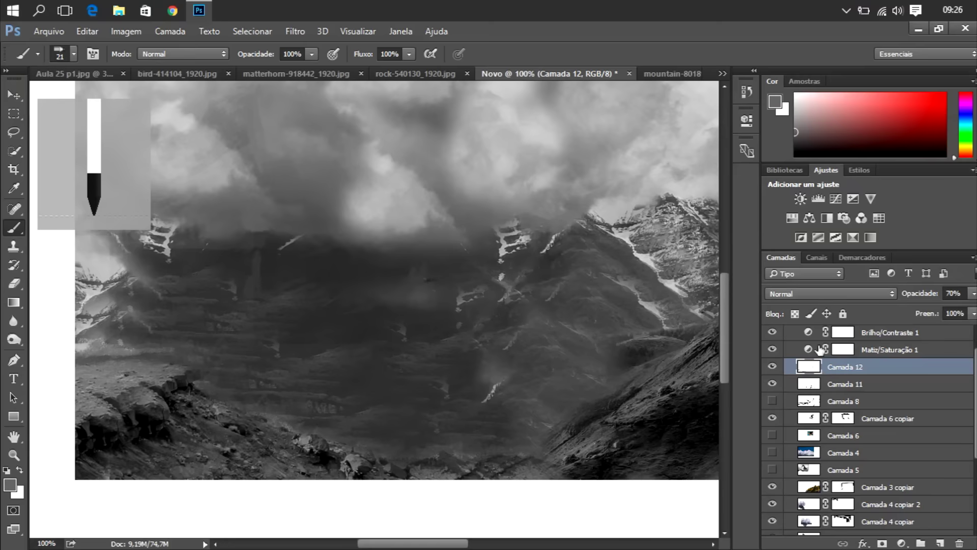
{"action": "left_click", "coordinate": [596, 116]}
{"action": "key", "text": "b"}
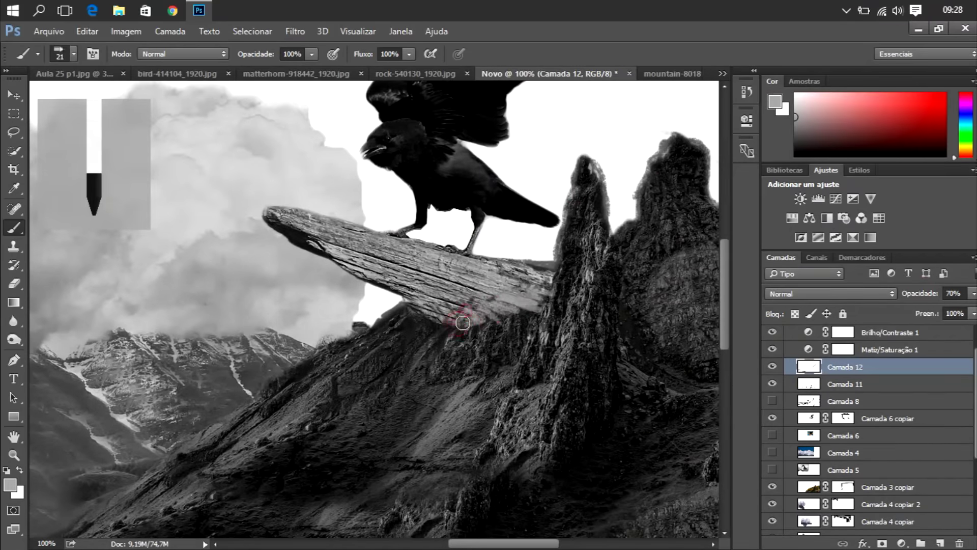
{"action": "left_click", "coordinate": [13, 339]}
{"action": "left_click", "coordinate": [82, 334]}
Step: On Camada 6 copiar, darken the crow's beak with black paint
{"action": "left_click", "coordinate": [891, 418]}
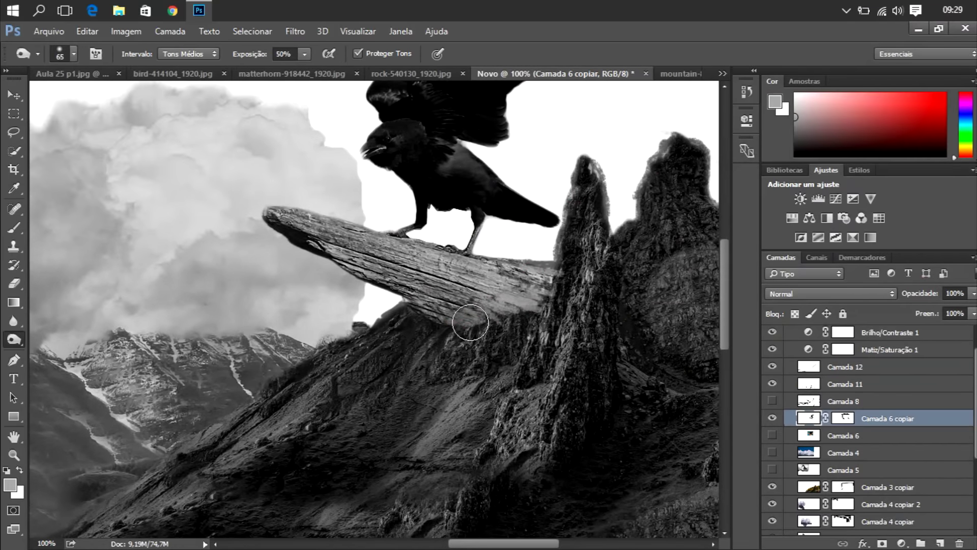
{"action": "left_click_drag", "start_coordinate": [378, 271], "coordinate": [434, 296]}
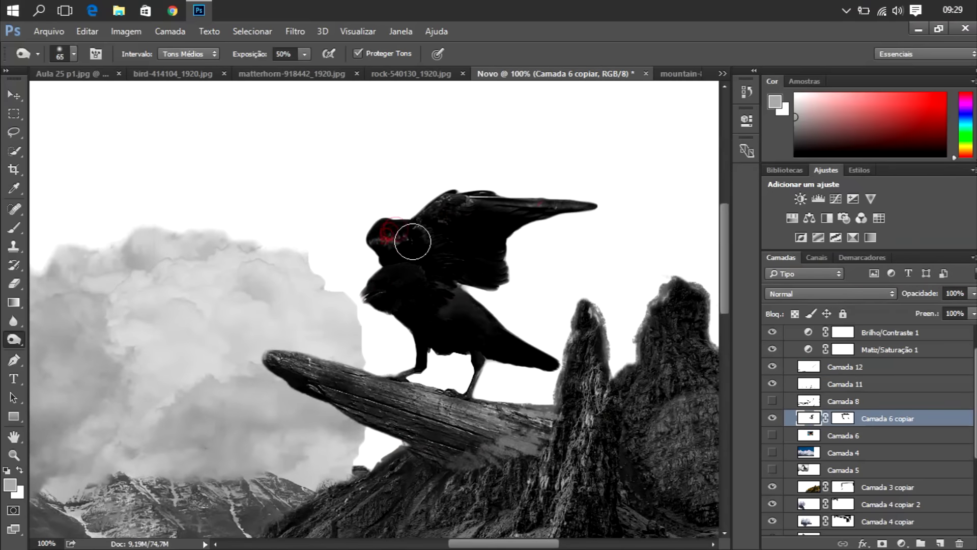
{"action": "key", "text": "Return"}
{"action": "key", "text": "b"}
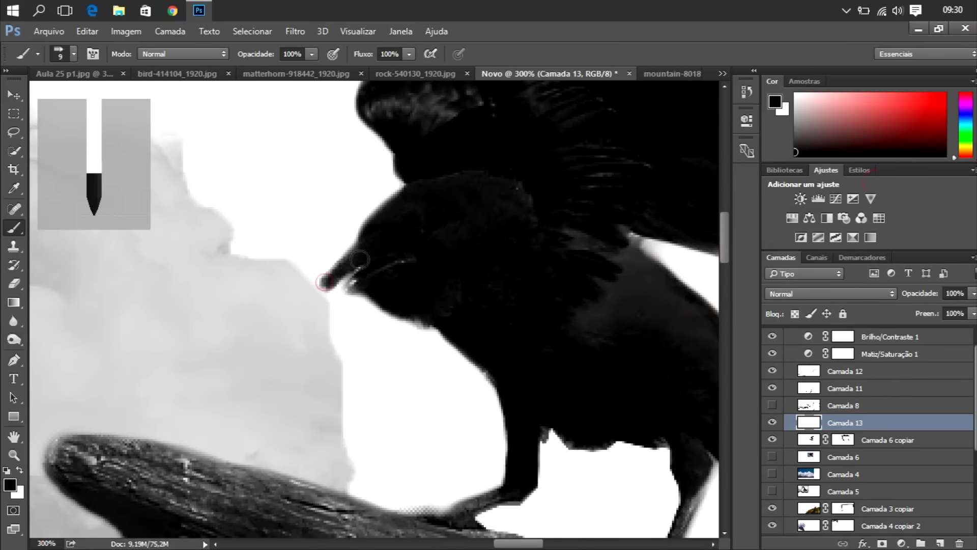
{"action": "left_click_drag", "start_coordinate": [356, 265], "coordinate": [351, 290]}
Step: Retarget Camada 6 copiar and set the brush size to 4 px
{"action": "key", "text": "s"}
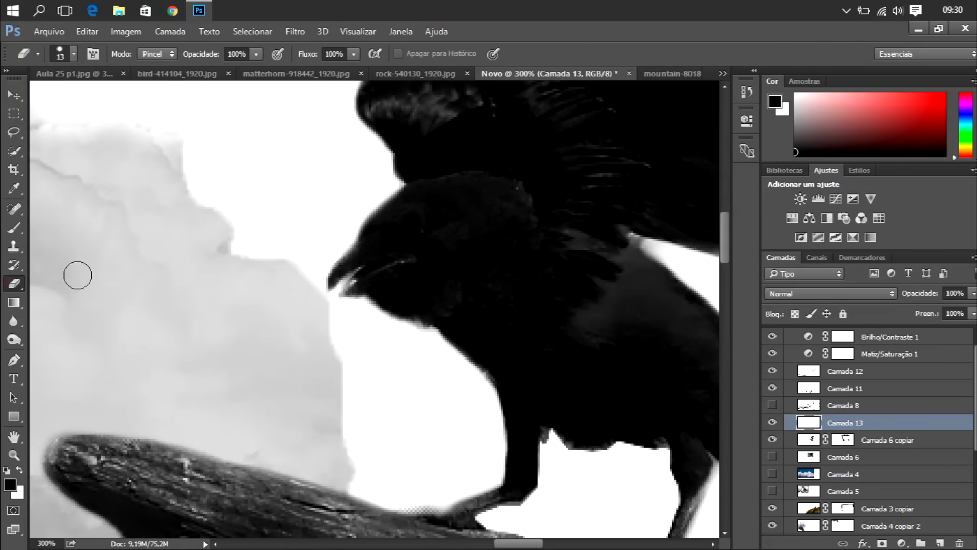
{"action": "left_click", "coordinate": [786, 441]}
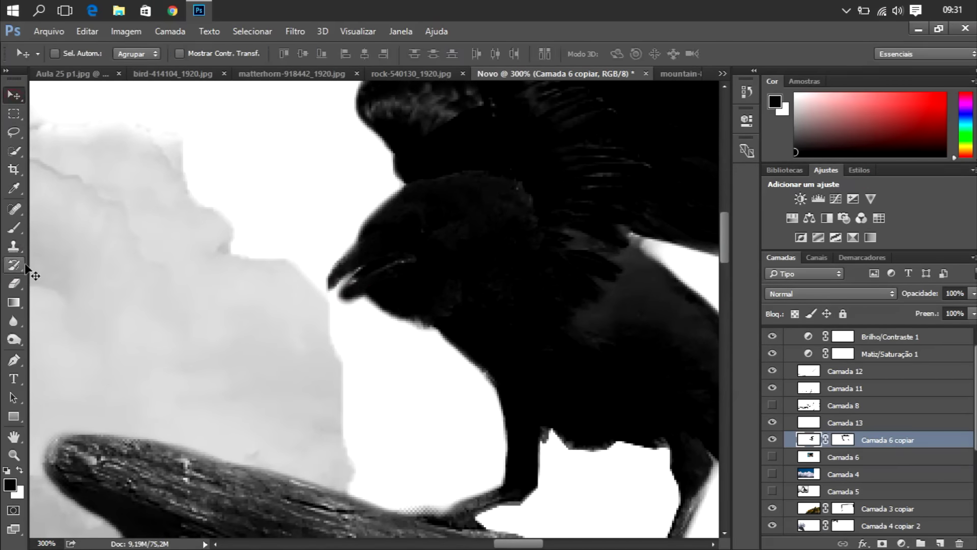
{"action": "scroll", "coordinate": [436, 513], "scroll_direction": "right", "scroll_amount": 5}
{"action": "key", "text": "b"}
{"action": "right_click", "coordinate": [375, 277]}
{"action": "right_click", "coordinate": [338, 185]}
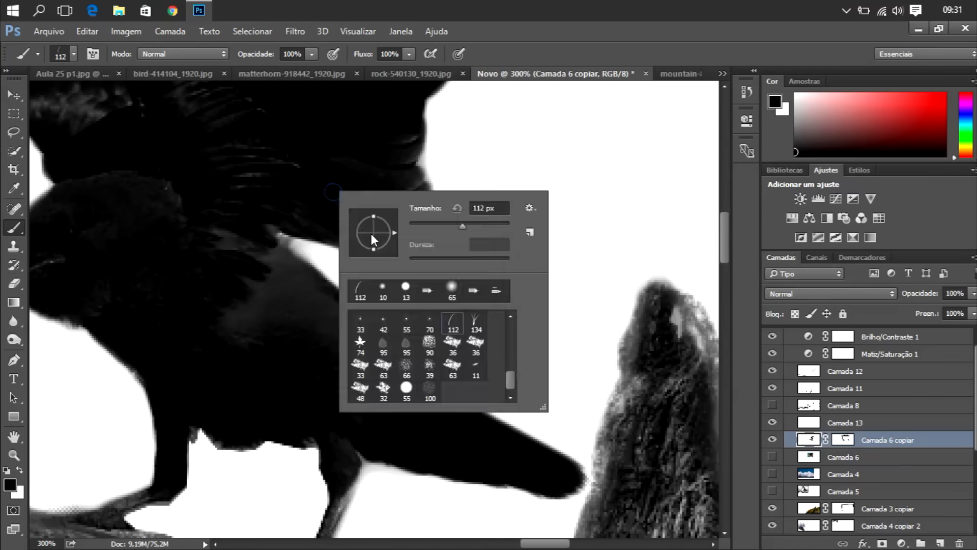
{"action": "type", "text": "4"}
{"action": "key", "text": "Return"}
Step: Check the foreground colour and set the brush size to 10 px
{"action": "left_click", "coordinate": [776, 102]}
{"action": "key", "text": "Escape"}
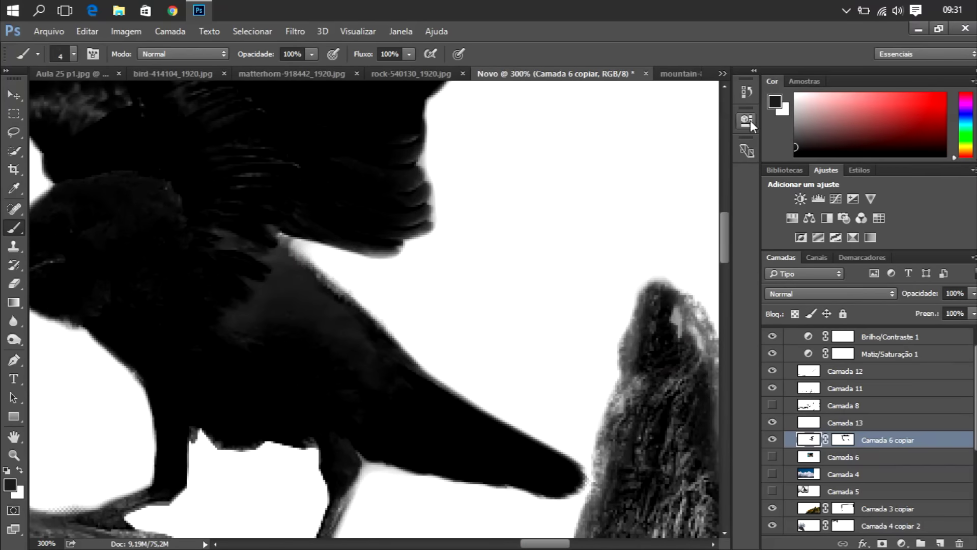
{"action": "right_click", "coordinate": [371, 458]}
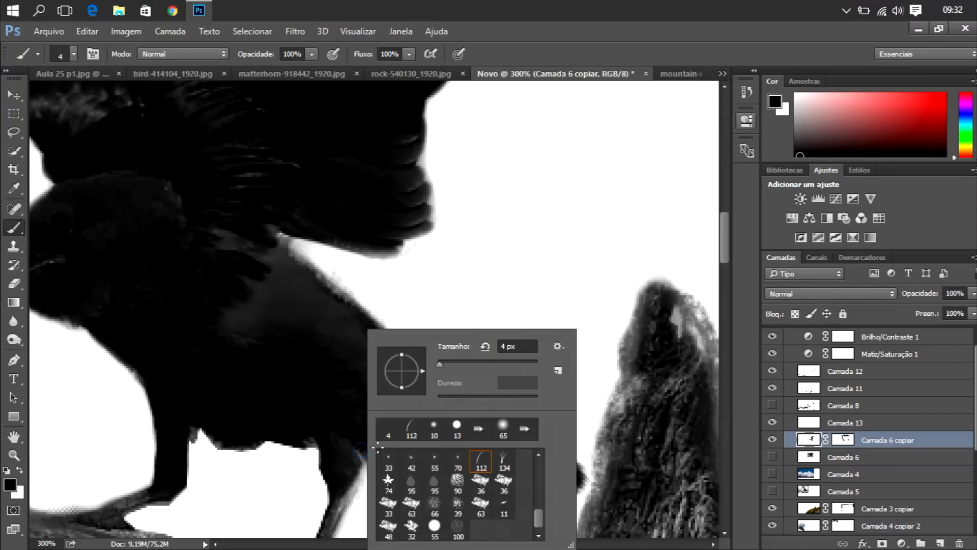
{"action": "type", "text": "10"}
{"action": "key", "text": "Return"}
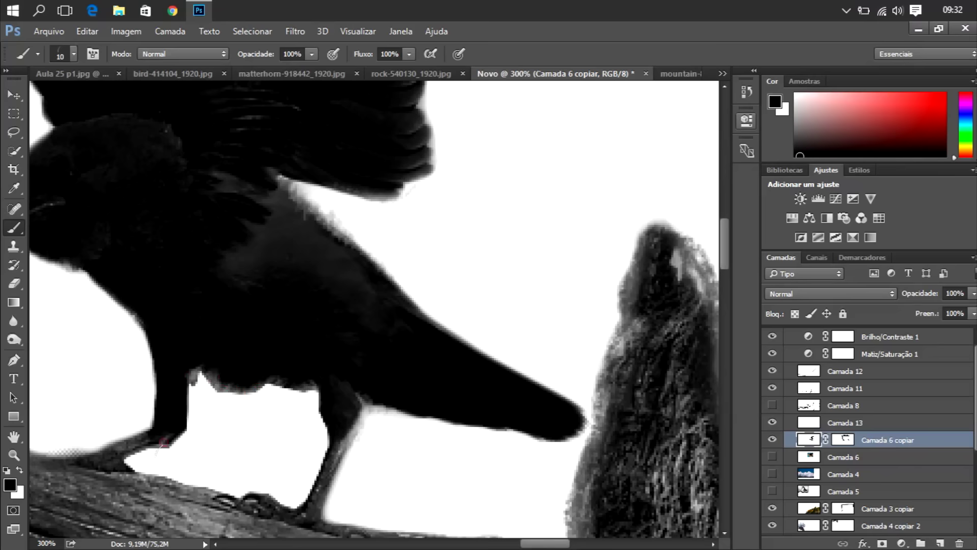
Step: Zoom to 50% and step down to Camada 5 copiar with the Dodge tool
{"action": "key", "text": "ctrl+minus"}
{"action": "key", "text": "ctrl+minus"}
{"action": "key", "text": "ctrl+minus"}
{"action": "key", "text": "alt+bracketleft"}
{"action": "key", "text": "alt+bracketleft"}
{"action": "key", "text": "alt+bracketleft"}
{"action": "key", "text": "alt+bracketleft"}
{"action": "key", "text": "o"}
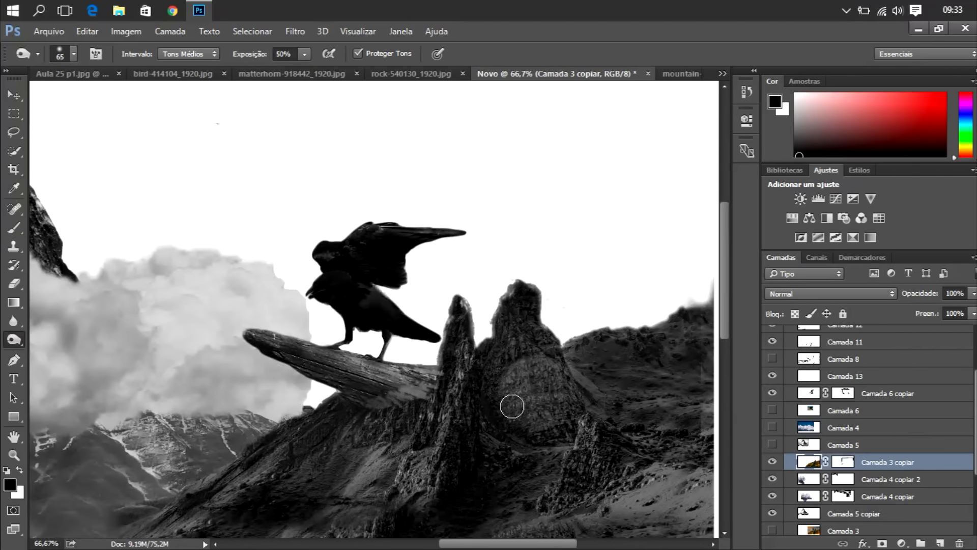
{"action": "scroll", "coordinate": [662, 459], "scroll_direction": "down", "scroll_amount": 3}
{"action": "key", "text": "ctrl+minus"}
{"action": "key", "text": "ctrl+minus"}
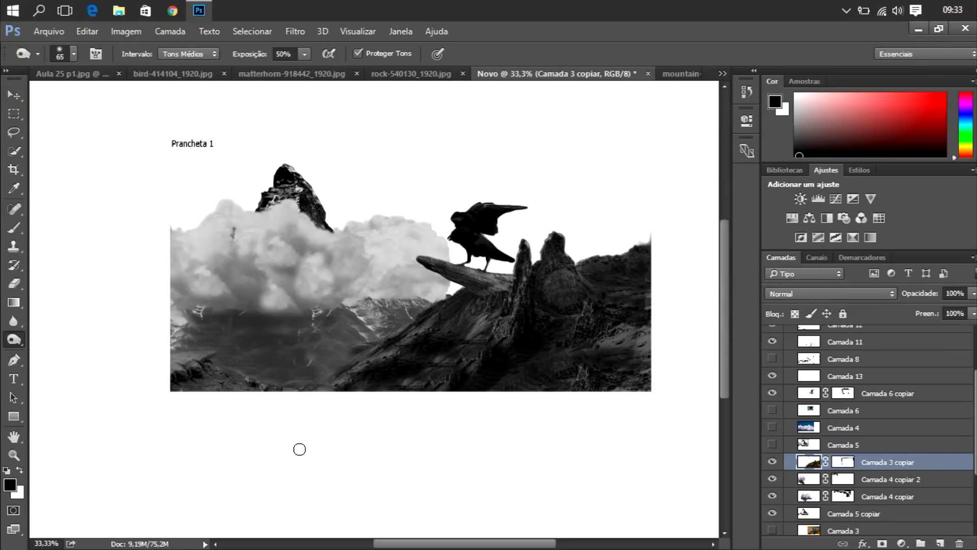
{"action": "key", "text": "ctrl+plus"}
{"action": "key", "text": "alt+bracketleft"}
{"action": "key", "text": "alt+bracketleft"}
{"action": "key", "text": "alt+bracketleft"}
Step: Dodge Camada 5 copiar, burn Camada 4 copiar, then move up to the crow layer
{"action": "right_click", "coordinate": [14, 339]}
{"action": "left_click", "coordinate": [61, 336]}
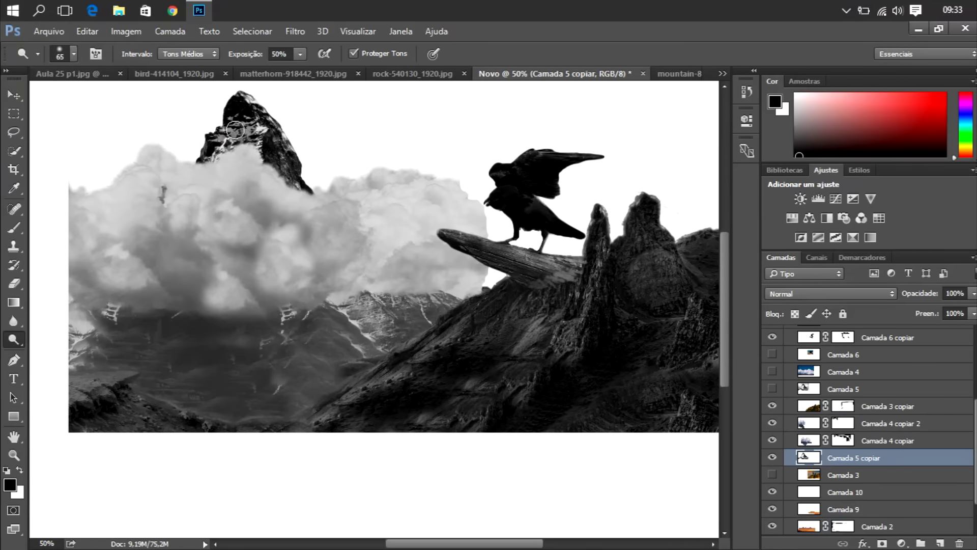
{"action": "key", "text": "alt+bracketright"}
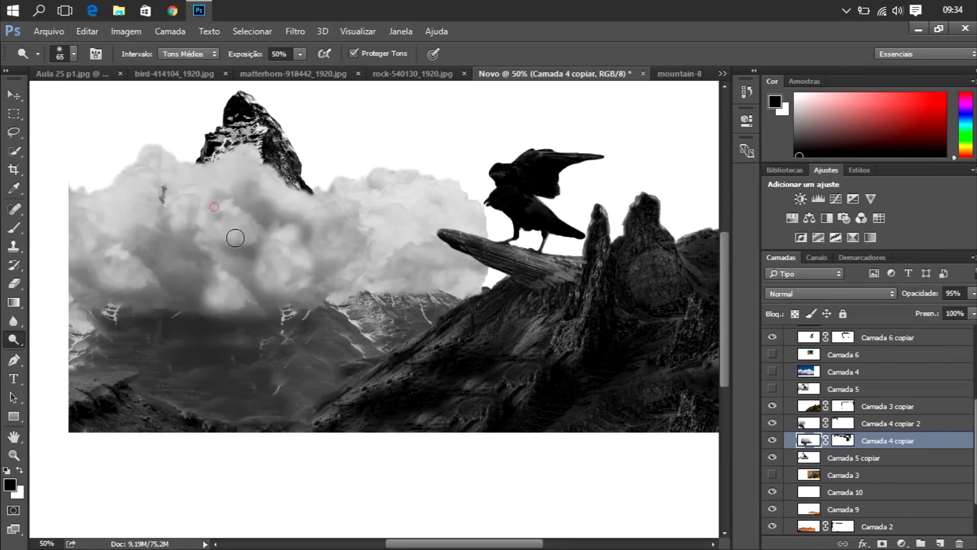
{"action": "right_click", "coordinate": [14, 339]}
{"action": "left_click", "coordinate": [61, 353]}
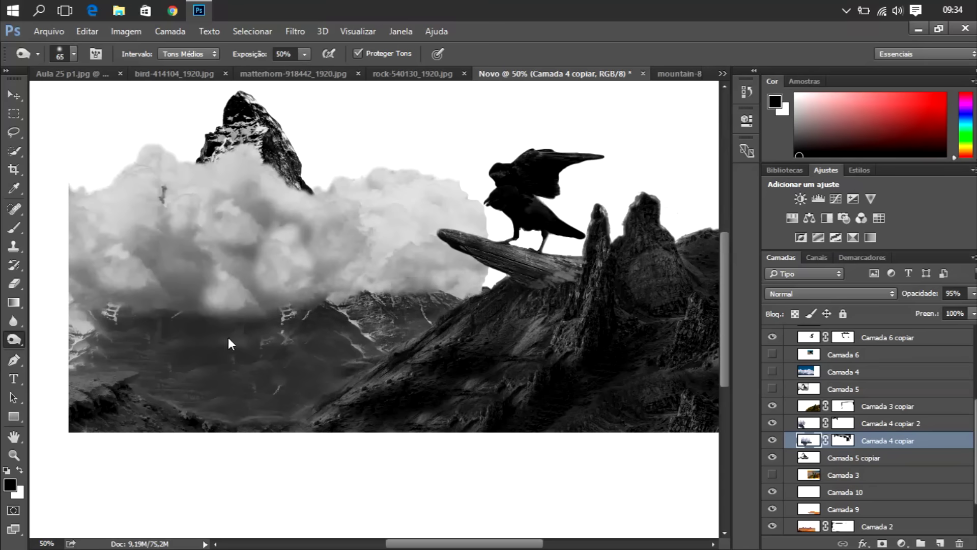
{"action": "key", "text": "alt+bracketright"}
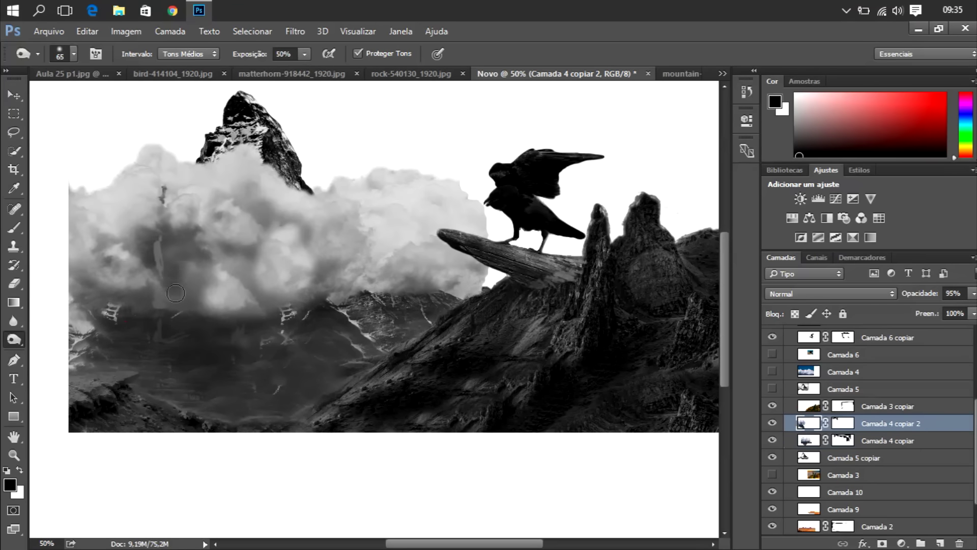
{"action": "key", "text": "alt+bracketright"}
{"action": "key", "text": "alt+bracketright"}
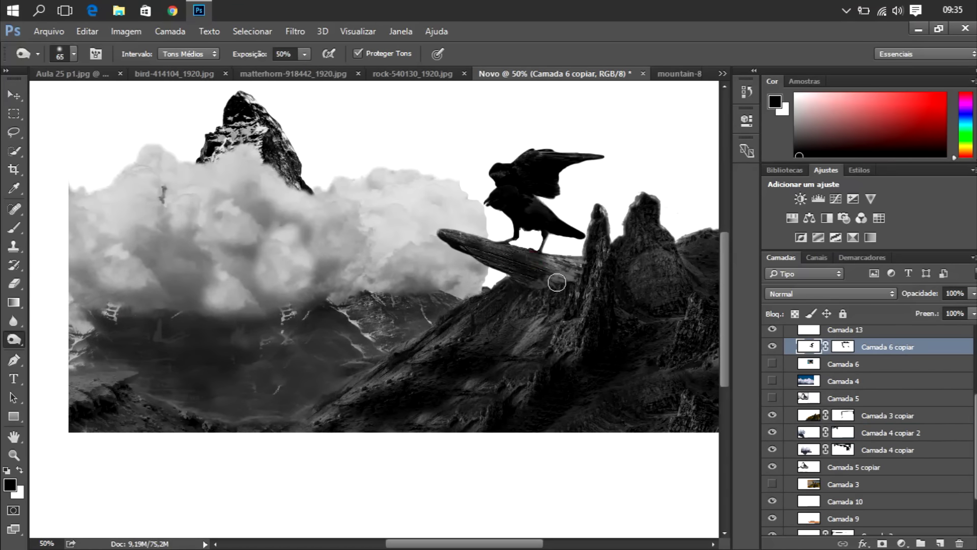
Step: Duplicate the crow, flip it vertically, and skew it down onto the rock as a shadow
{"action": "key", "text": "ctrl+j"}
{"action": "key", "text": "ctrl+t"}
{"action": "right_click", "coordinate": [550, 214]}
{"action": "left_click", "coordinate": [600, 521]}
{"action": "left_click_drag", "start_coordinate": [530, 234], "coordinate": [512, 285]}
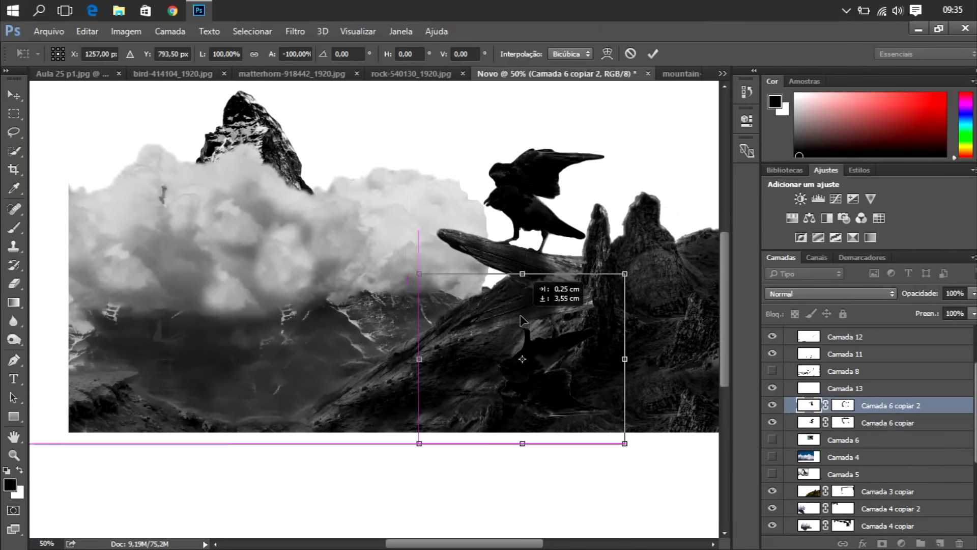
{"action": "left_click_drag", "start_coordinate": [413, 257], "coordinate": [480, 273]}
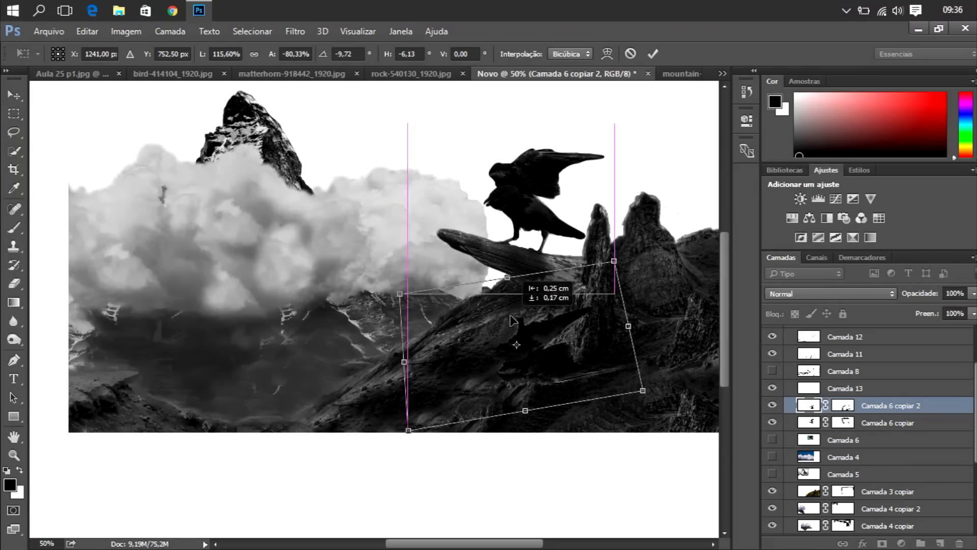
{"action": "key", "text": "Return"}
Step: Darken the crow shadow with a Hue/Saturation layer clipped to it
{"action": "left_click", "coordinate": [810, 218]}
{"action": "left_click", "coordinate": [620, 351]}
{"action": "left_click", "coordinate": [705, 111]}
{"action": "left_click", "coordinate": [814, 422]}
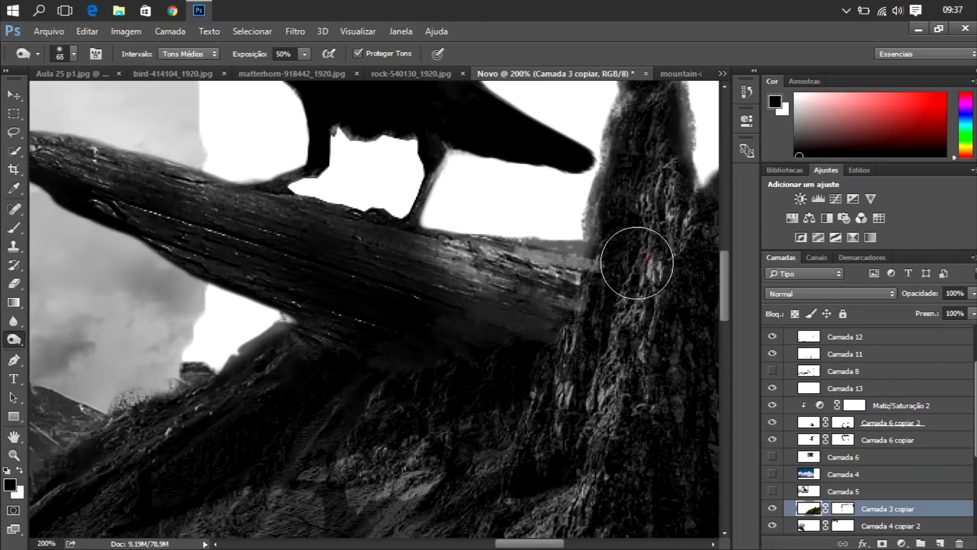
{"action": "scroll", "coordinate": [334, 402], "scroll_direction": "down", "scroll_amount": 4}
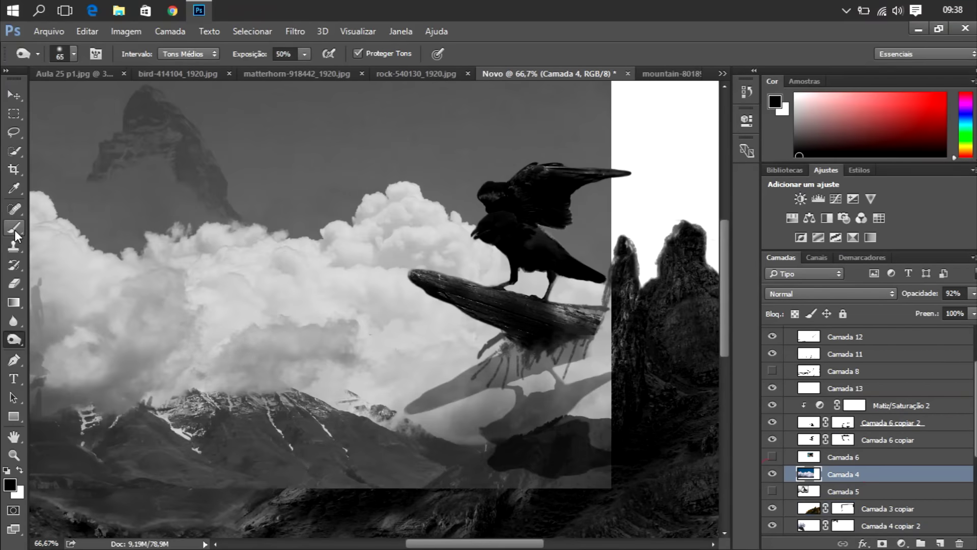
Step: Show Camada 4, lasso a cloud patch, and refine its edges into a new layer
{"action": "left_click", "coordinate": [13, 228]}
{"action": "key", "text": "ctrl+z"}
{"action": "key", "text": "l"}
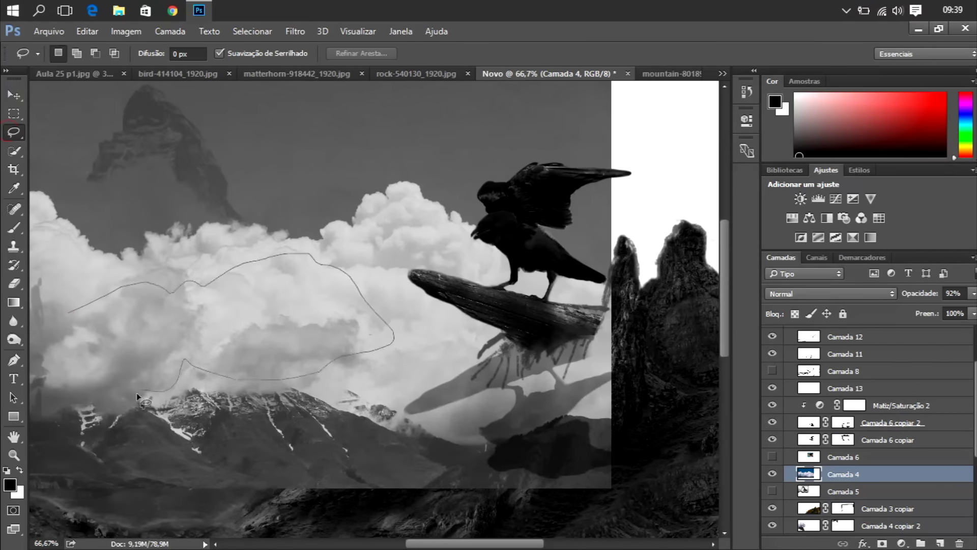
{"action": "left_click_drag", "start_coordinate": [136, 393], "coordinate": [55, 356]}
{"action": "key", "text": "ctrl+alt+r"}
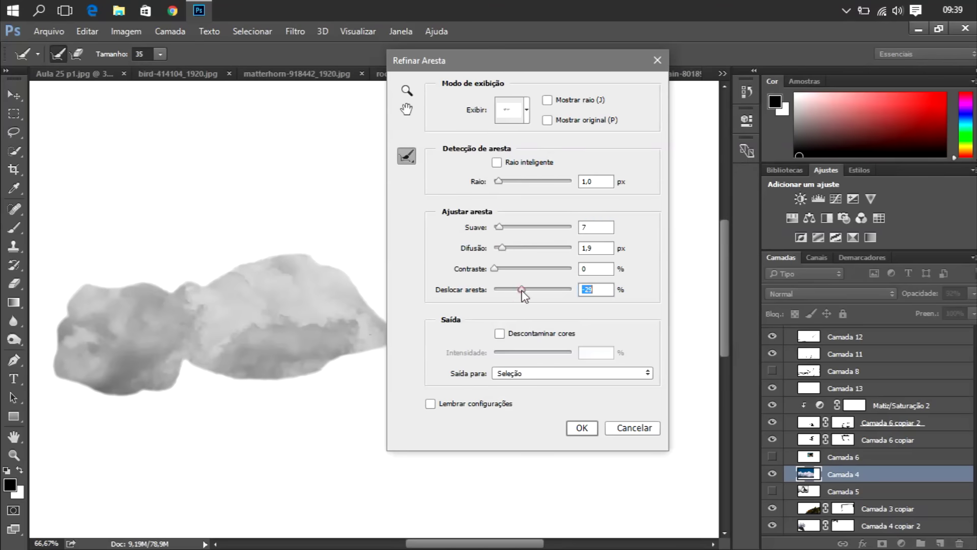
{"action": "mouse_move", "coordinate": [521, 289]}
{"action": "left_mouse_down"}
{"action": "mouse_move", "coordinate": [509, 289]}
{"action": "mouse_move", "coordinate": [506, 269]}
{"action": "left_mouse_up"}
{"action": "left_click", "coordinate": [572, 373]}
{"action": "left_click", "coordinate": [515, 405]}
{"action": "left_click", "coordinate": [582, 427]}
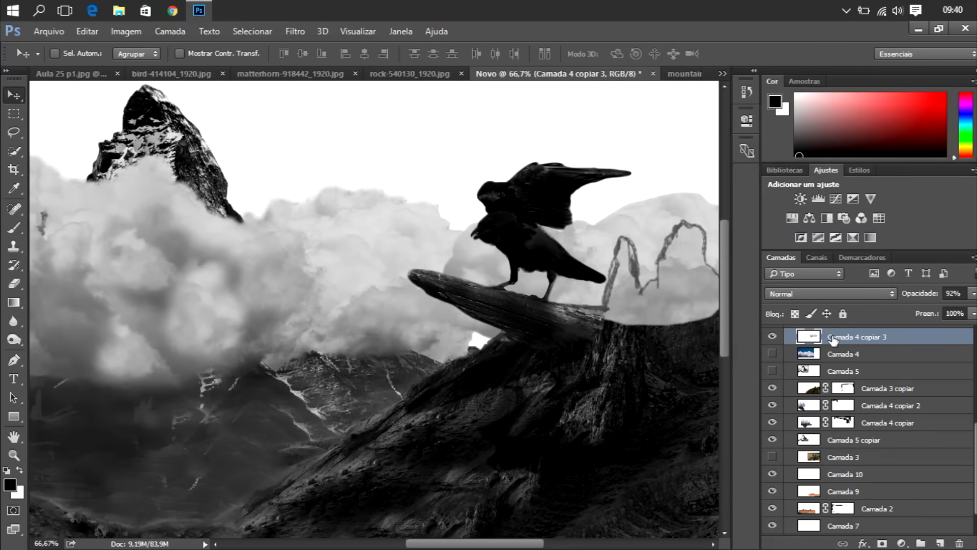
Step: Place copies of the cloud patch behind the rocks and ready the Clone Stamp for the seams
{"action": "left_click_drag", "start_coordinate": [834, 340], "coordinate": [833, 448]}
{"action": "left_click_drag", "start_coordinate": [492, 543], "coordinate": [547, 543]}
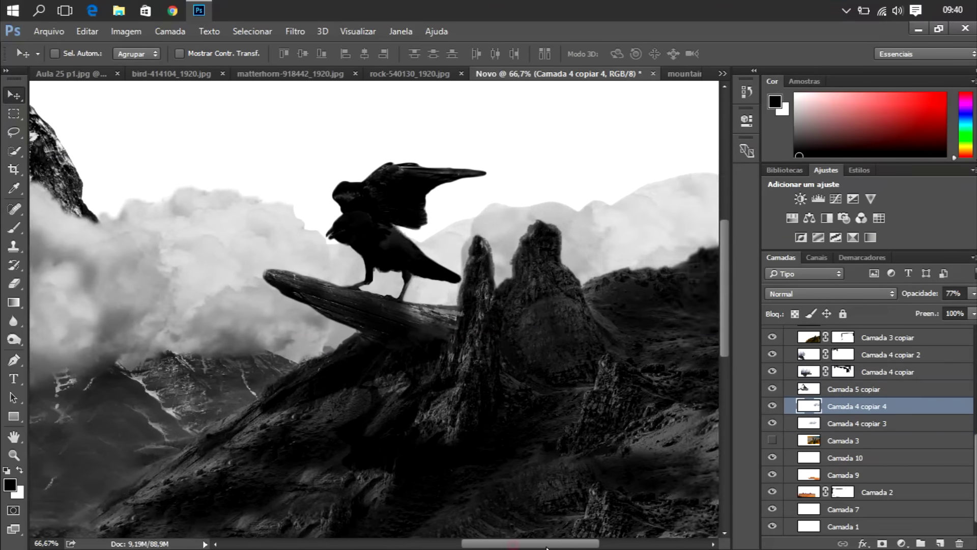
{"action": "left_click_drag", "start_coordinate": [509, 219], "coordinate": [500, 203]}
{"action": "key", "text": "ctrl+minus"}
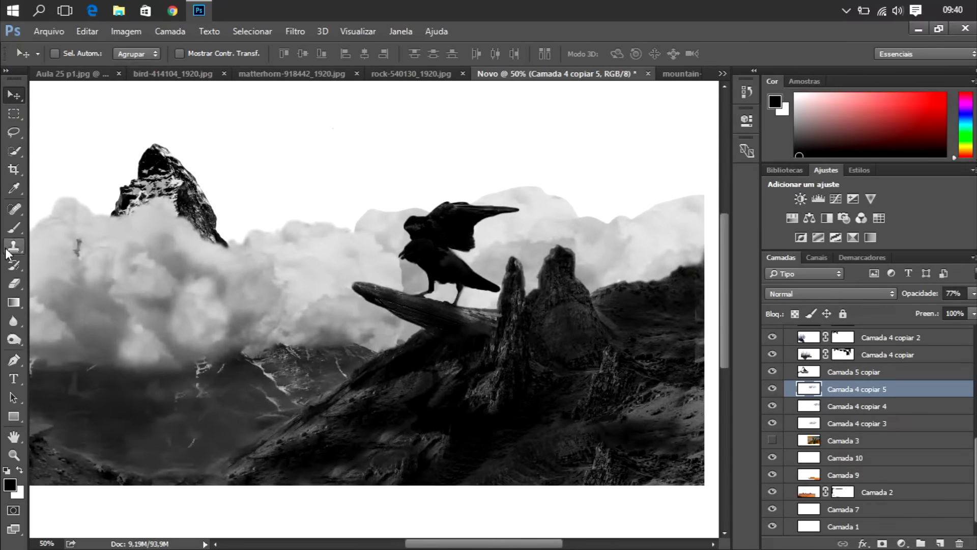
{"action": "key", "text": "s"}
{"action": "left_click", "coordinate": [876, 397]}
{"action": "right_click", "coordinate": [241, 262]}
{"action": "key", "text": "Escape"}
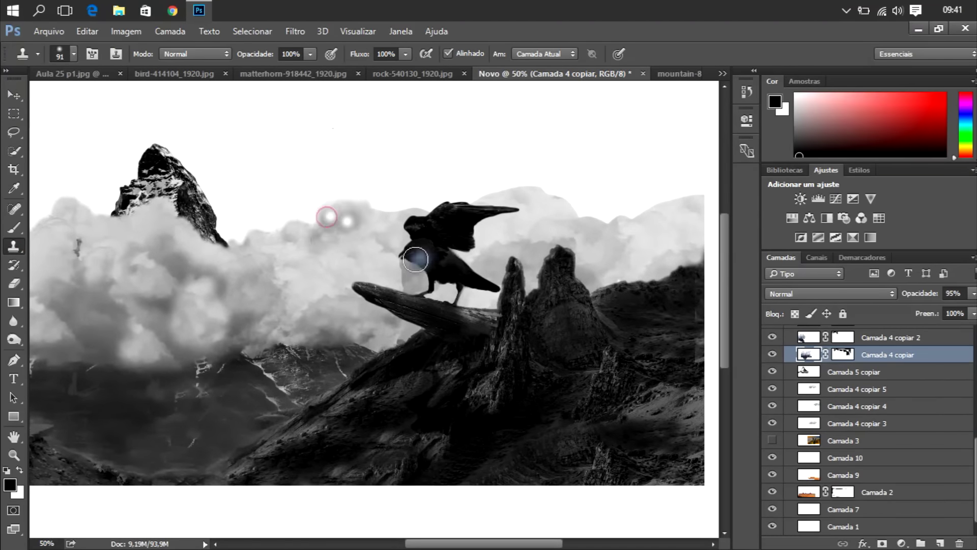
{"action": "key", "text": "alt+bracketleft"}
{"action": "key", "text": "alt+bracketleft"}
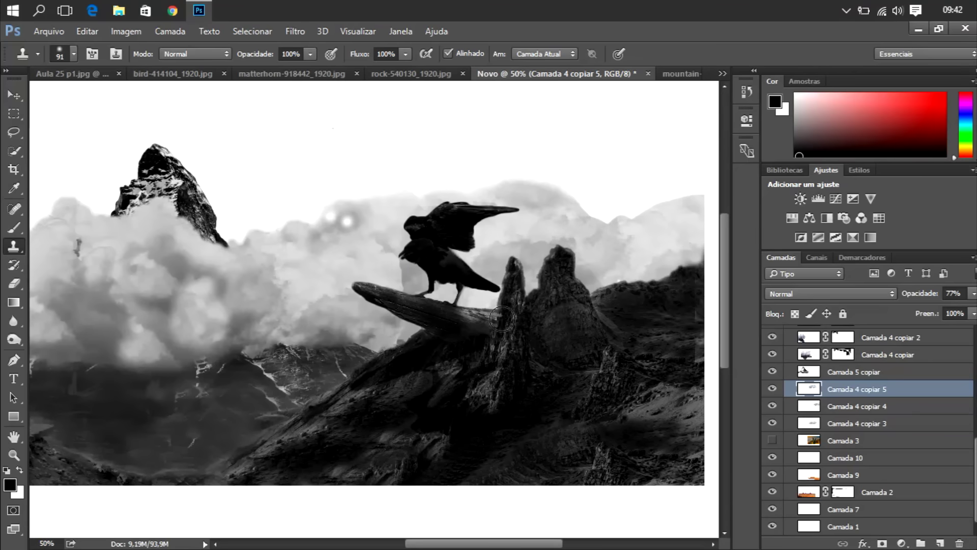
Step: Burn down the bright cloud highlights on Camada 4 copiar 4, left and right
{"action": "key", "text": "alt+bracketleft"}
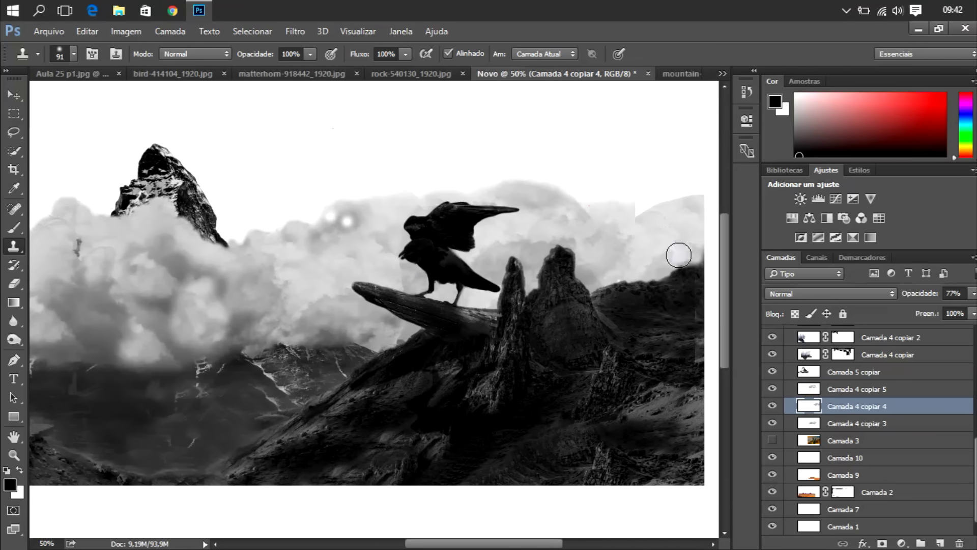
{"action": "key", "text": "o"}
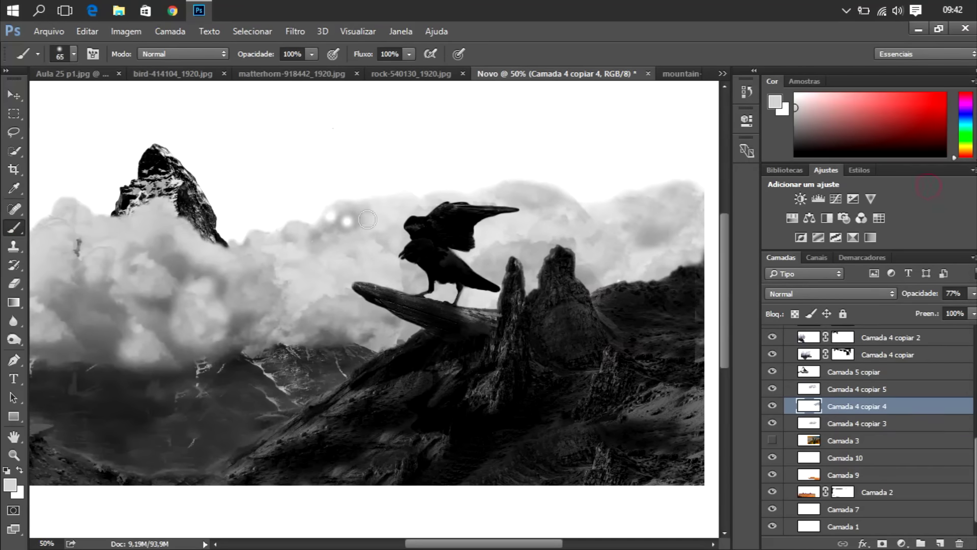
{"action": "left_click_drag", "start_coordinate": [349, 211], "coordinate": [392, 236]}
{"action": "left_click_drag", "start_coordinate": [685, 206], "coordinate": [645, 206]}
{"action": "scroll", "coordinate": [503, 507], "scroll_direction": "right", "scroll_amount": 3}
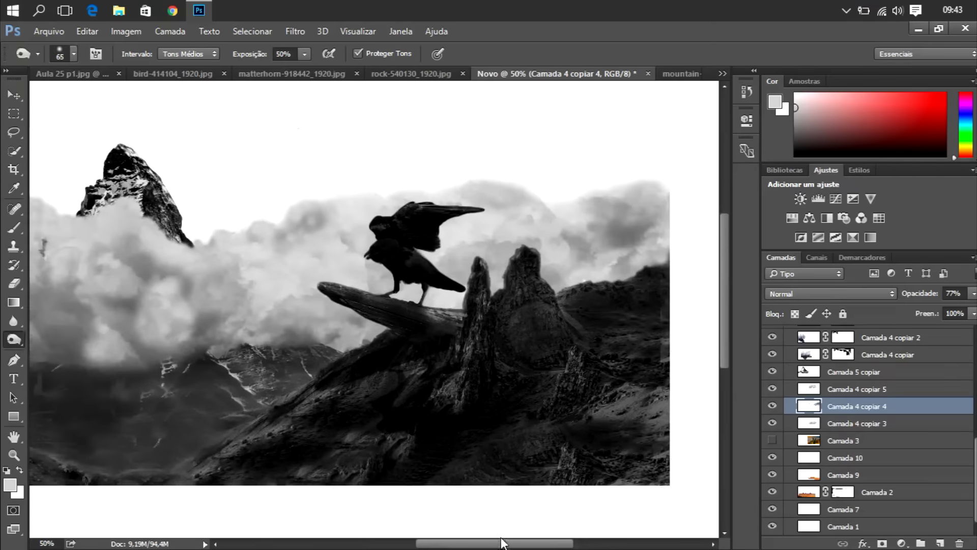
{"action": "scroll", "coordinate": [812, 378], "scroll_direction": "up", "scroll_amount": 1}
{"action": "left_click", "coordinate": [811, 379]}
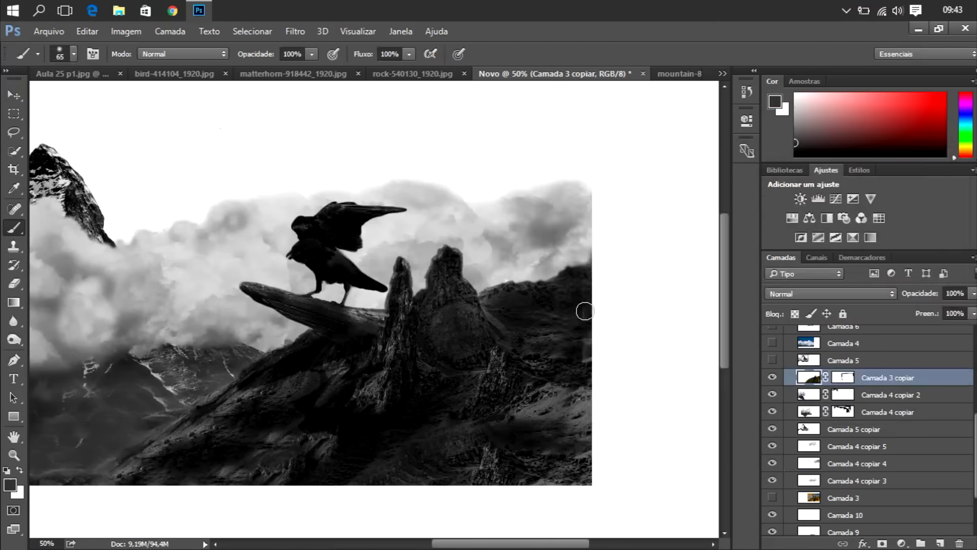
Step: Set black as the foreground colour and bring the Aula 25 p1.jpg sky in behind the collage
{"action": "left_click", "coordinate": [583, 314]}
{"action": "key", "text": "Return"}
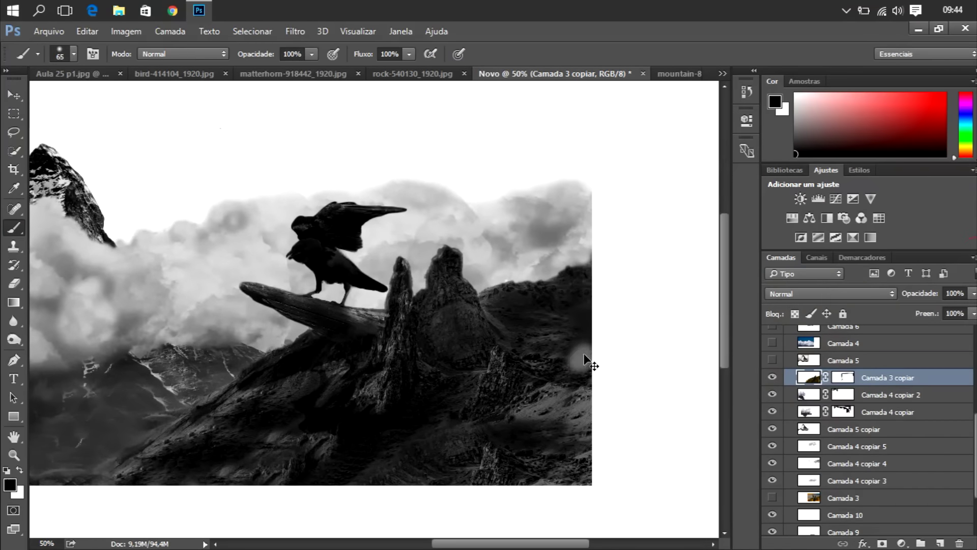
{"action": "left_click_drag", "start_coordinate": [563, 544], "coordinate": [507, 544]}
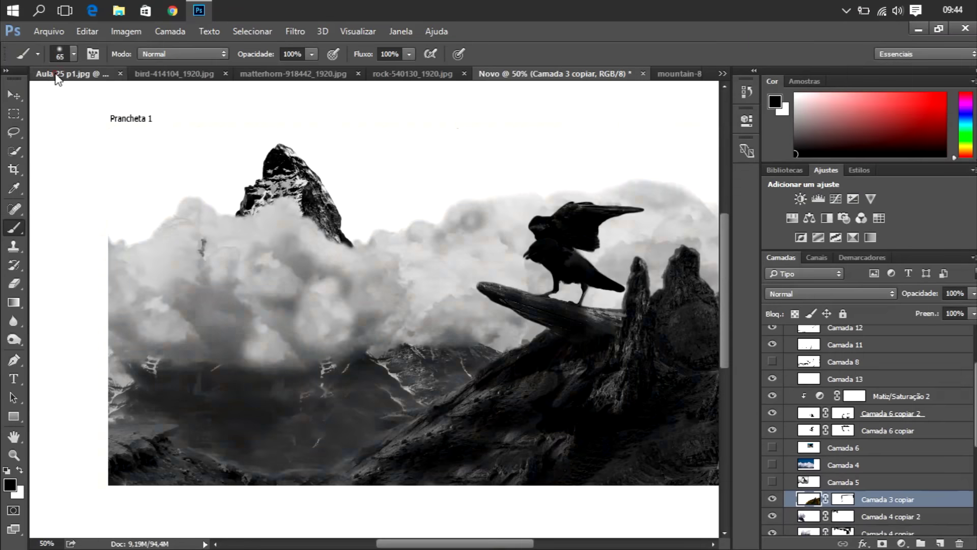
{"action": "left_click", "coordinate": [57, 78]}
{"action": "key", "text": "v"}
{"action": "left_click_drag", "start_coordinate": [453, 159], "coordinate": [484, 459]}
{"action": "key", "text": "ctrl+bracketleft"}
{"action": "key", "text": "ctrl+bracketleft"}
{"action": "key", "text": "ctrl+bracketleft"}
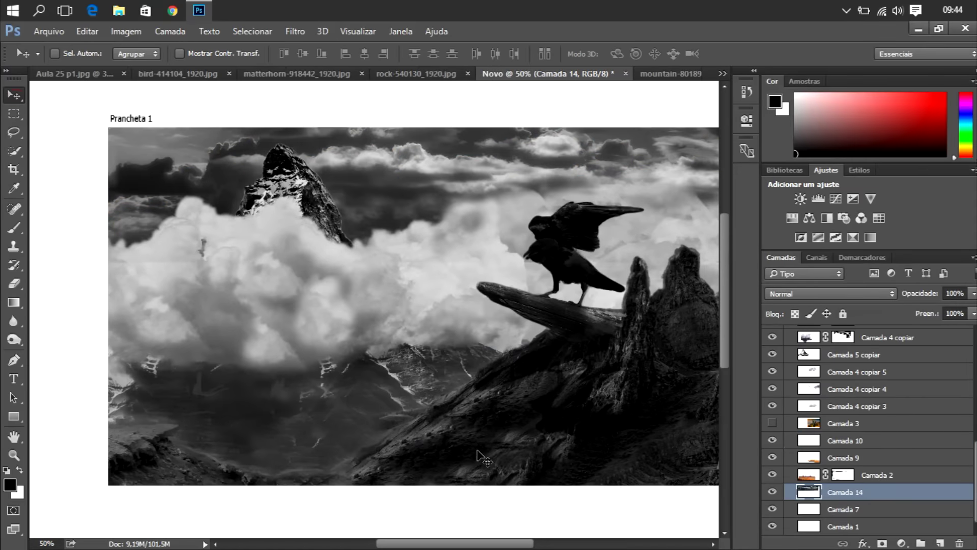
Step: Darken Camada 5 copiar with a clipped Hue/Saturation layer at Lightness -34
{"action": "left_click", "coordinate": [853, 354]}
{"action": "left_click", "coordinate": [793, 217]}
{"action": "left_click", "coordinate": [620, 352]}
{"action": "mouse_move", "coordinate": [623, 268]}
{"action": "left_mouse_down"}
{"action": "mouse_move", "coordinate": [607, 268]}
{"action": "mouse_move", "coordinate": [641, 268]}
{"action": "mouse_move", "coordinate": [579, 268]}
{"action": "mouse_move", "coordinate": [632, 267]}
{"action": "left_mouse_up"}
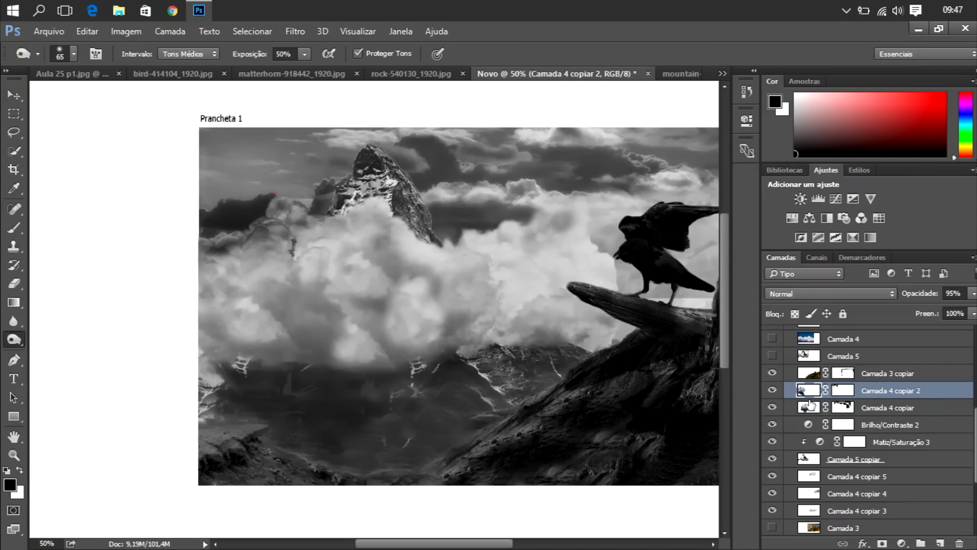
{"action": "key", "text": "alt+bracketleft"}
{"action": "left_click", "coordinate": [622, 284], "text": "ctrl"}
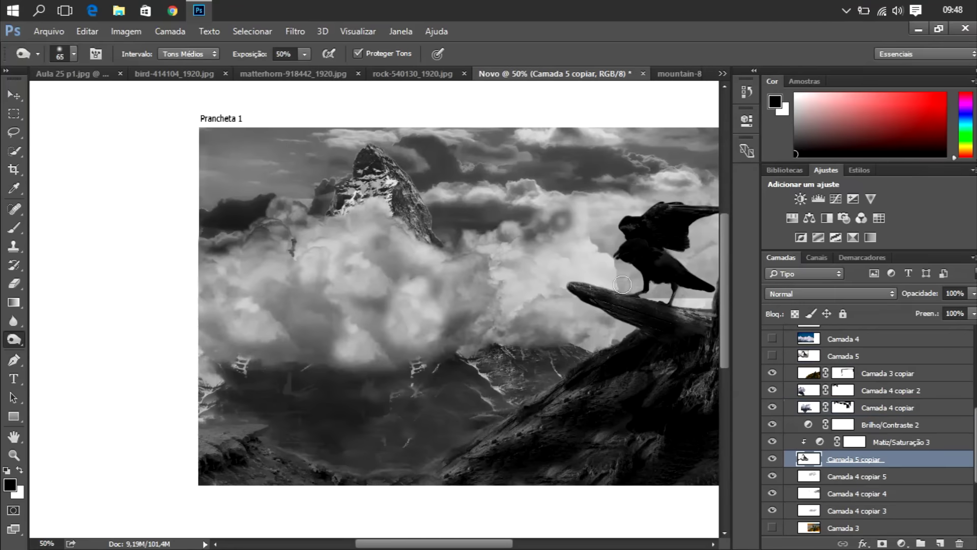
Step: Soften the cloud edges with the Blur tool across the cloud and rock layers
{"action": "left_click", "coordinate": [13, 321]}
{"action": "right_click", "coordinate": [389, 180]}
{"action": "key", "text": "Escape"}
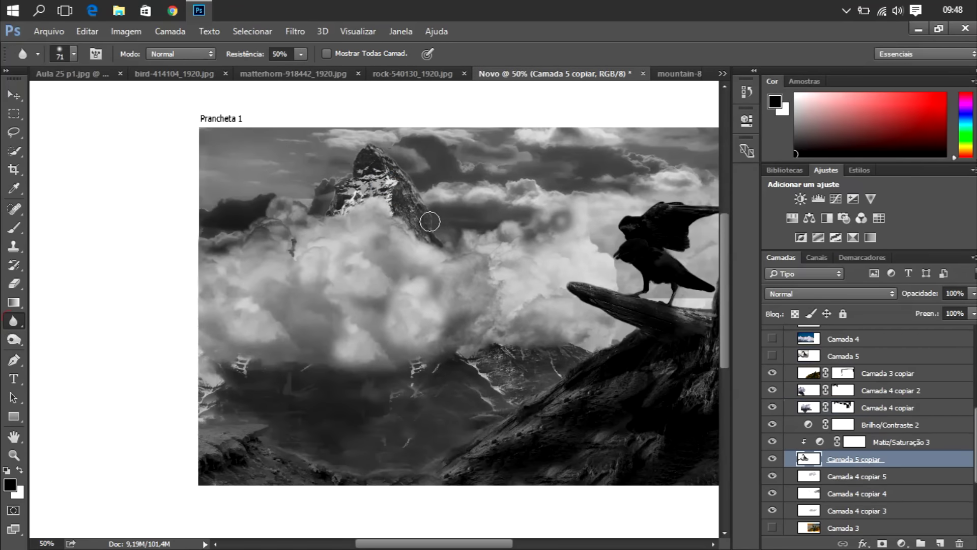
{"action": "left_click", "coordinate": [447, 299], "text": "ctrl"}
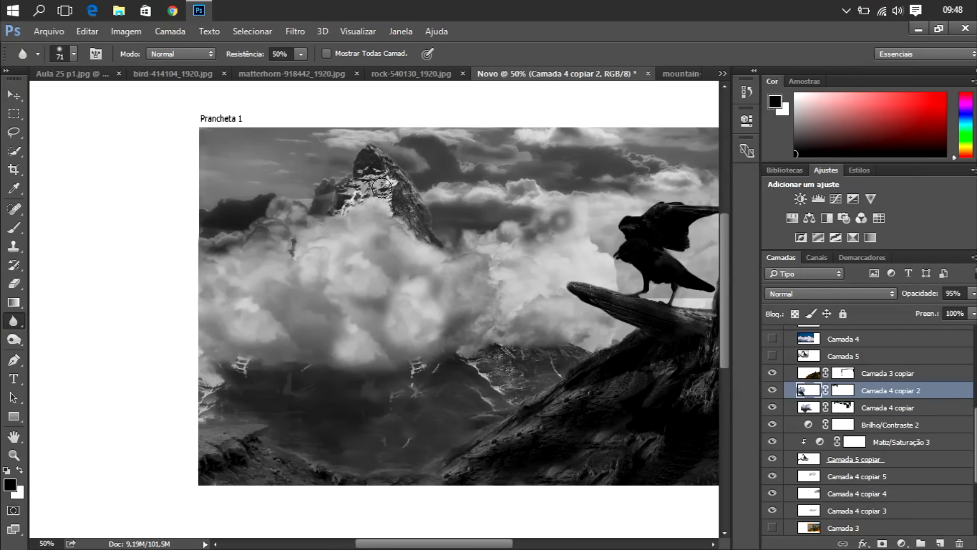
{"action": "scroll", "coordinate": [765, 424], "scroll_direction": "down", "scroll_amount": 3}
{"action": "left_click", "coordinate": [804, 355]}
{"action": "scroll", "coordinate": [810, 482], "scroll_direction": "up", "scroll_amount": 5}
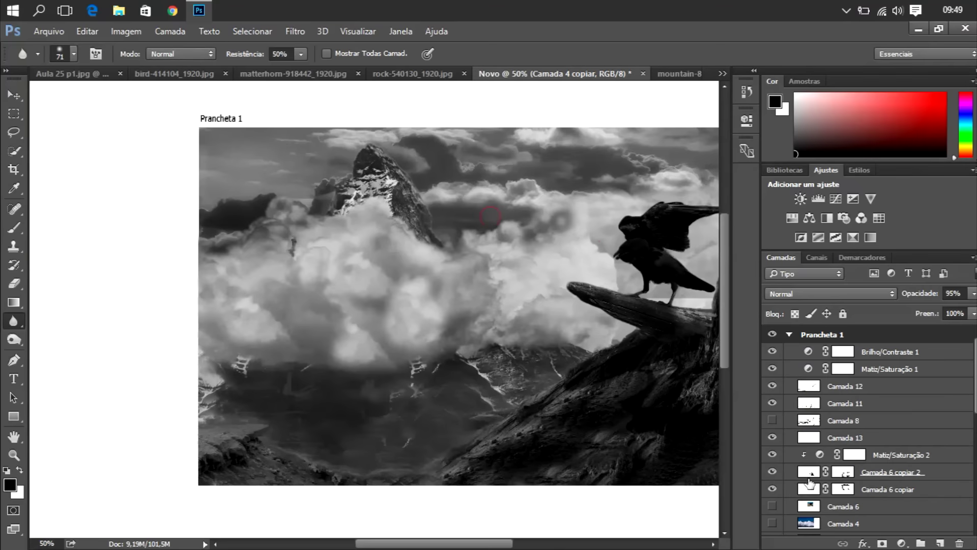
{"action": "scroll", "coordinate": [444, 536], "scroll_direction": "right", "scroll_amount": 5}
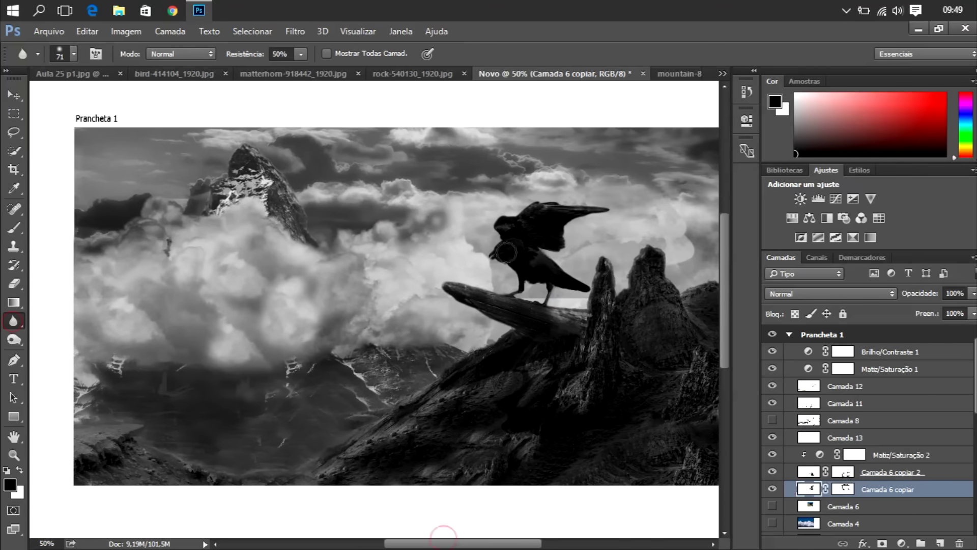
{"action": "scroll", "coordinate": [975, 397], "scroll_direction": "down", "scroll_amount": 5}
{"action": "left_click", "coordinate": [886, 456]}
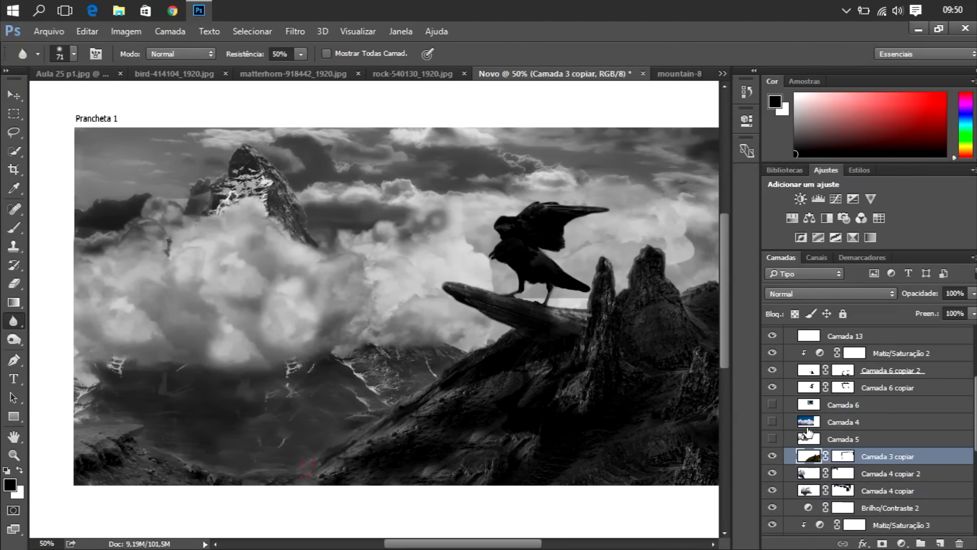
{"action": "scroll", "coordinate": [808, 432], "scroll_direction": "down", "scroll_amount": 6}
{"action": "left_click", "coordinate": [886, 474]}
{"action": "scroll", "coordinate": [964, 430], "scroll_direction": "up", "scroll_amount": 4}
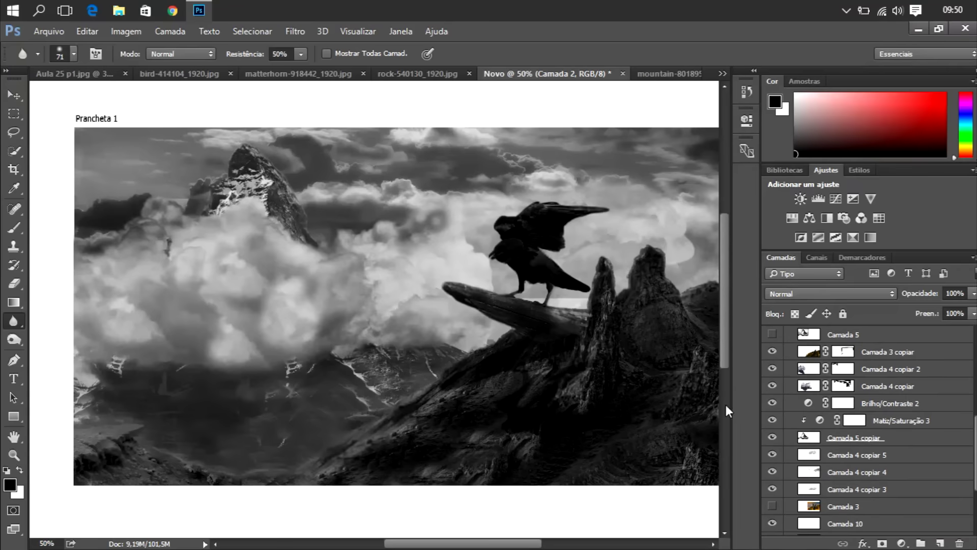
{"action": "left_click", "coordinate": [866, 489]}
Step: Paste another cloud image as a new layer and move it lower on the canvas
{"action": "key", "text": "v"}
{"action": "scroll", "coordinate": [866, 458], "scroll_direction": "down", "scroll_amount": 4}
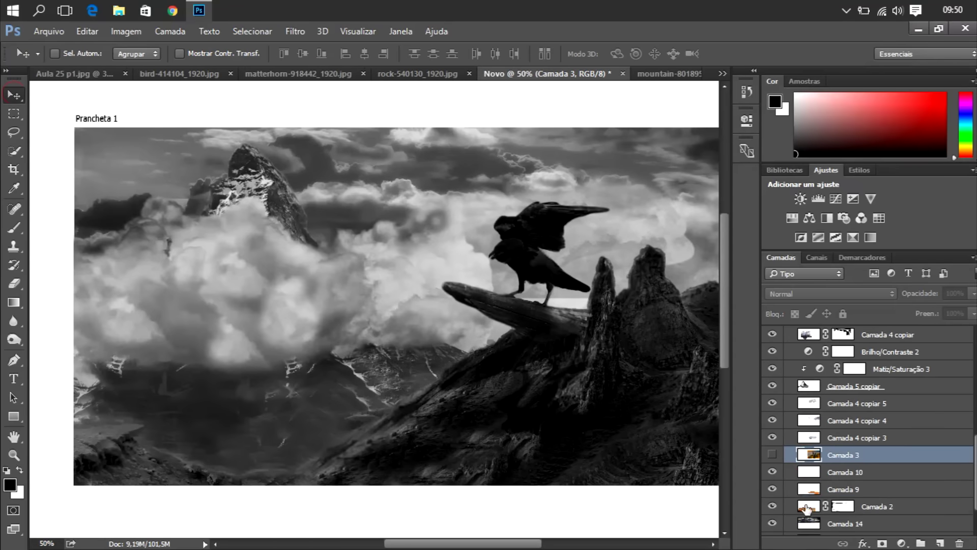
{"action": "left_click", "coordinate": [866, 484]}
{"action": "key", "text": "ctrl+v"}
{"action": "key", "text": "ctrl+t"}
{"action": "left_click_drag", "start_coordinate": [406, 275], "coordinate": [405, 342]}
{"action": "key", "text": "Return"}
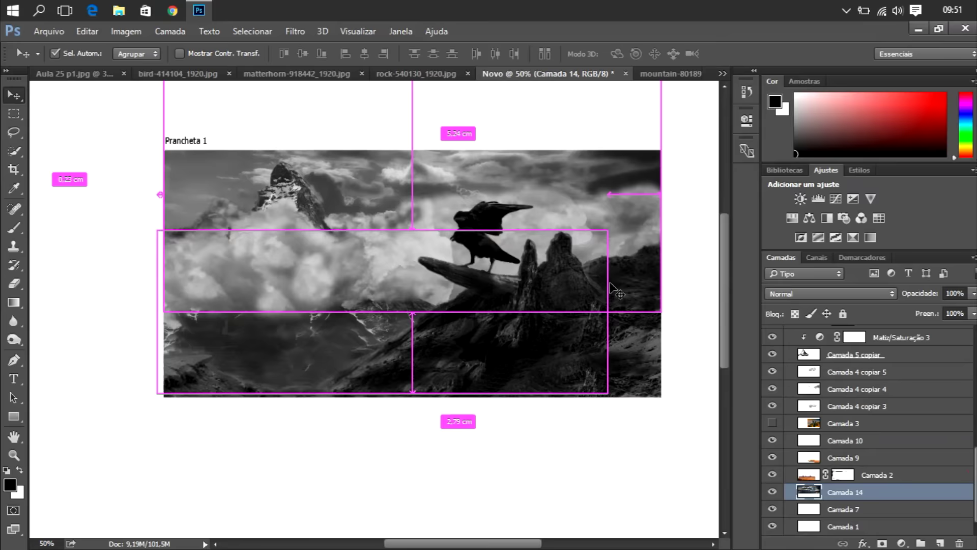
Step: Group all the collage layers together with Ctrl+G
{"action": "scroll", "coordinate": [406, 342], "scroll_direction": "down", "scroll_amount": 2}
{"action": "key", "text": "ctrl+g"}
{"action": "key", "text": "ctrl+shift+g"}
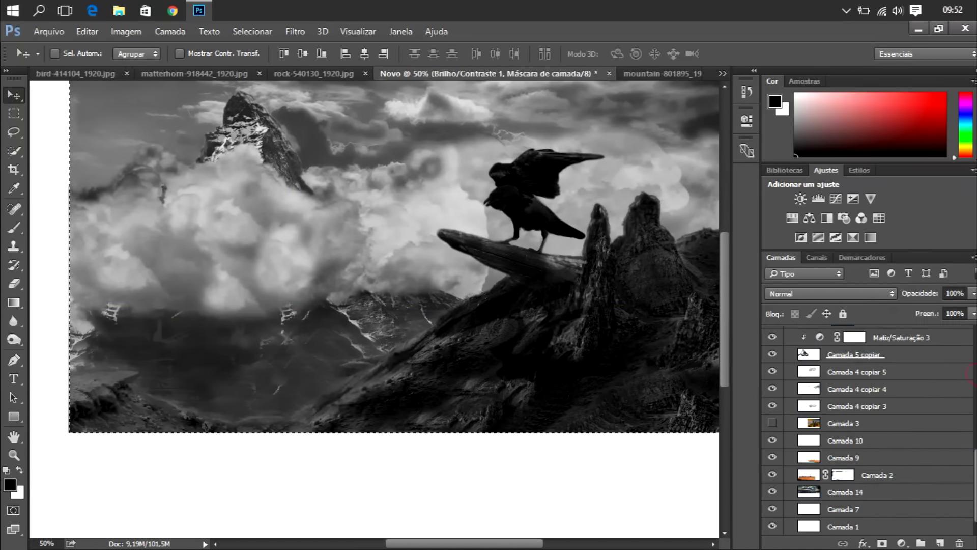
{"action": "key", "text": "ctrl+g"}
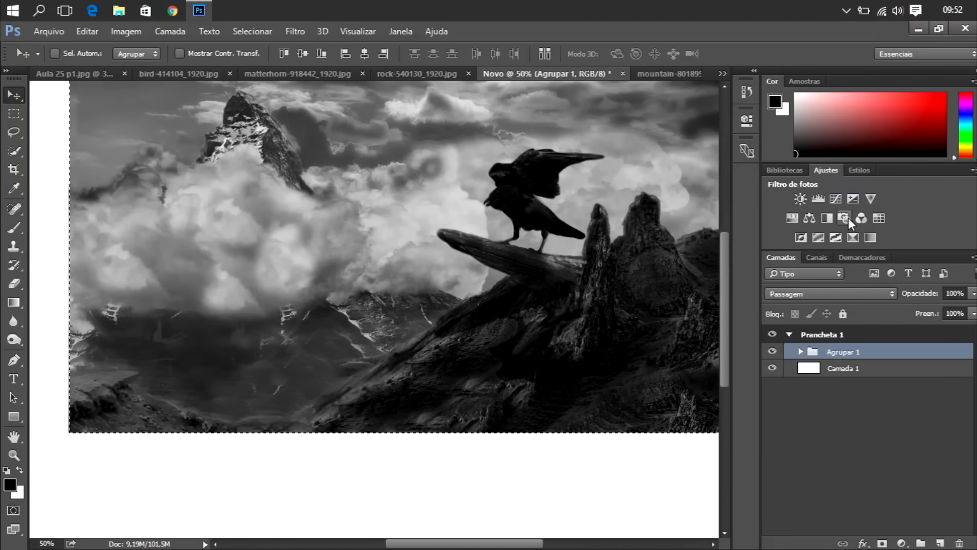
Step: Add a Photo Filter adjustment, trying warming and cool filters before settling on Violeta
{"action": "left_click", "coordinate": [844, 218]}
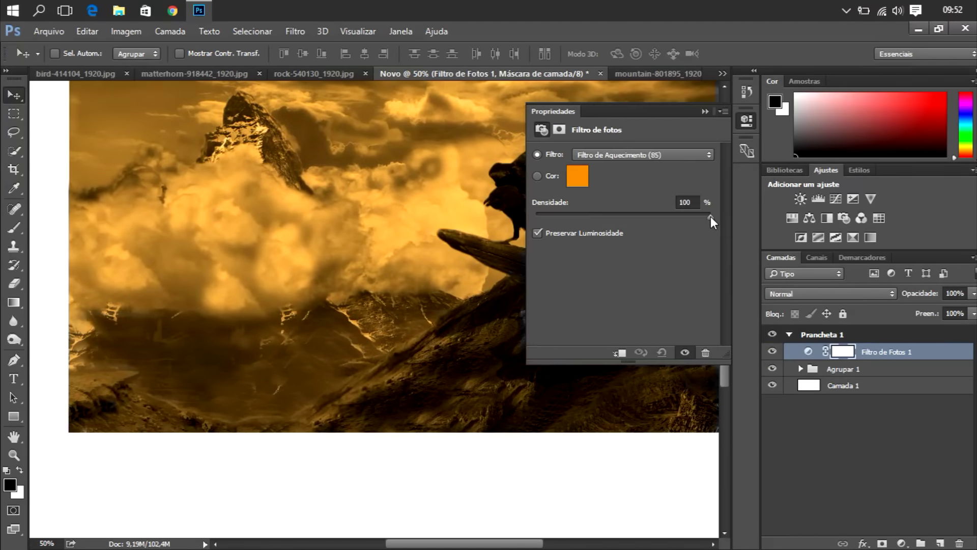
{"action": "left_click", "coordinate": [576, 176]}
{"action": "key", "text": "Escape"}
{"action": "left_click", "coordinate": [605, 154]}
{"action": "left_click", "coordinate": [605, 215]}
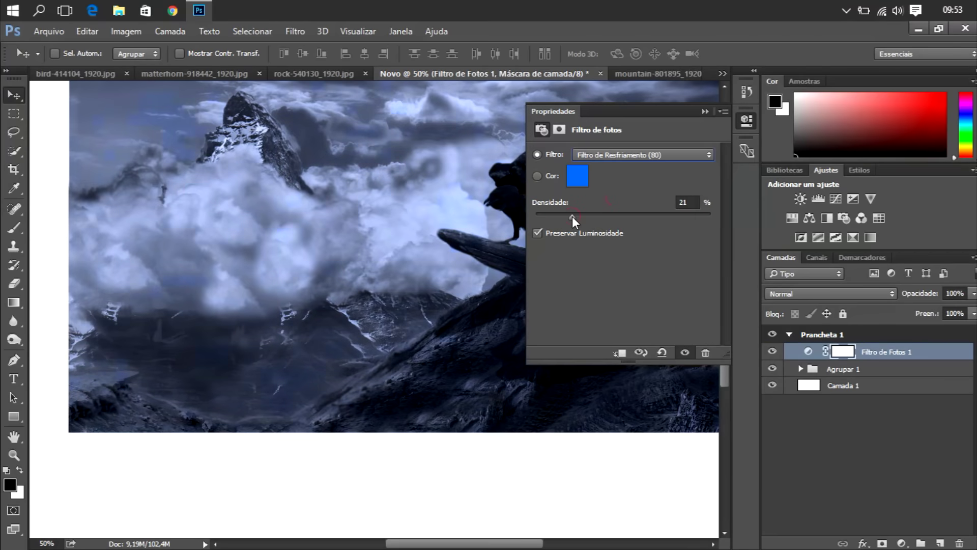
{"action": "left_click", "coordinate": [559, 130]}
{"action": "left_click", "coordinate": [605, 155]}
{"action": "left_click", "coordinate": [643, 154]}
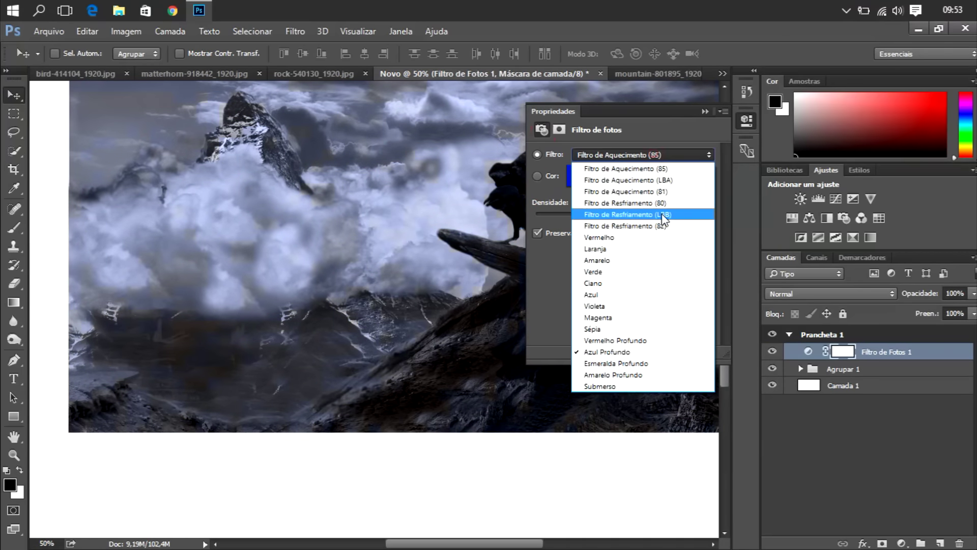
{"action": "left_click", "coordinate": [606, 214]}
{"action": "left_click", "coordinate": [747, 120]}
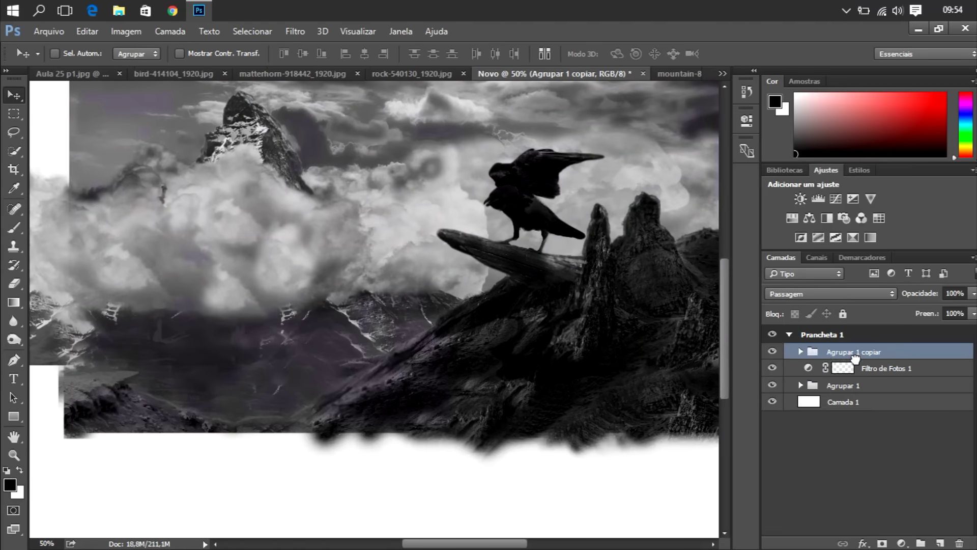
Step: Hide Agrupar 1 and start Lighting Effects with an enlarged, lower-intensity spotlight
{"action": "left_click", "coordinate": [772, 385]}
{"action": "left_click", "coordinate": [295, 31]}
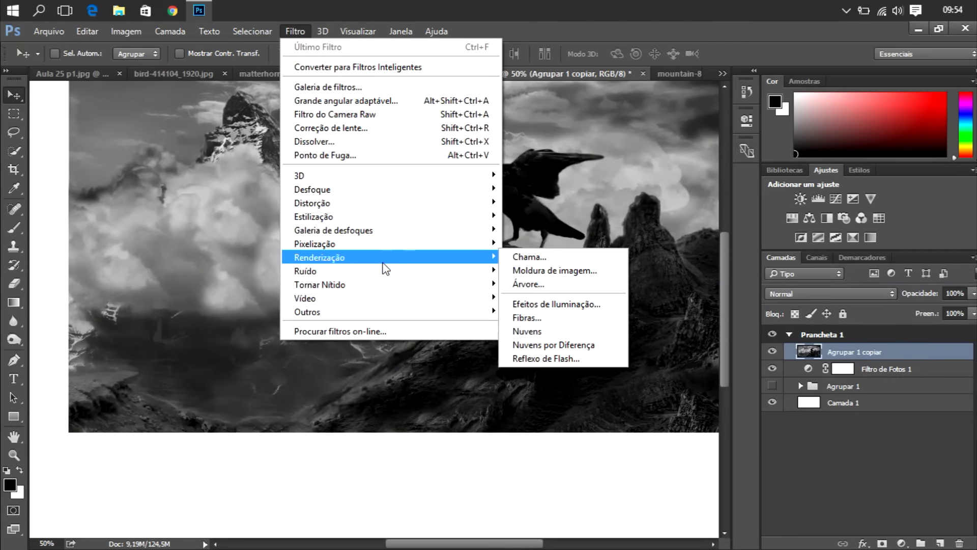
{"action": "left_click", "coordinate": [557, 304]}
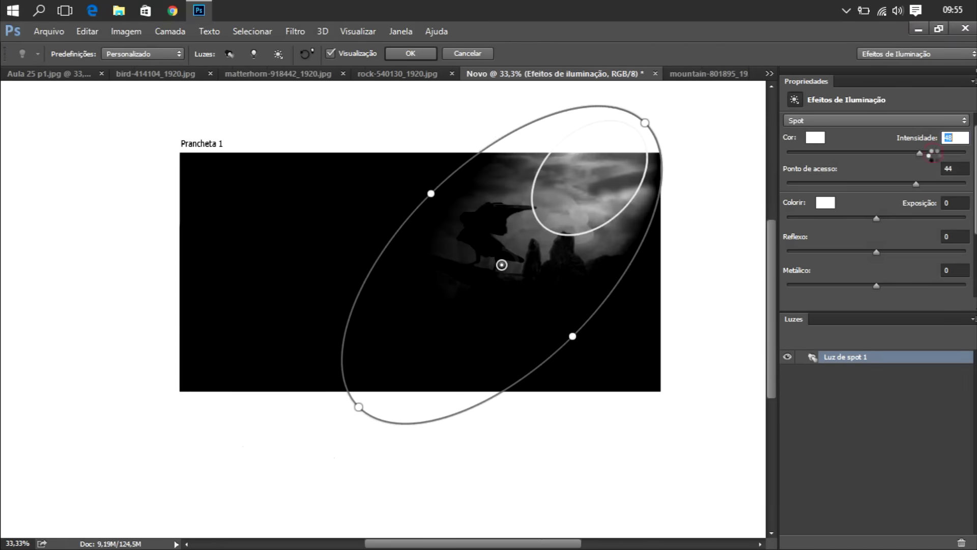
{"action": "mouse_move", "coordinate": [572, 334]}
{"action": "left_mouse_down"}
{"action": "mouse_move", "coordinate": [630, 455]}
{"action": "mouse_move", "coordinate": [163, 426]}
{"action": "left_mouse_up"}
{"action": "left_click_drag", "start_coordinate": [502, 265], "coordinate": [560, 197]}
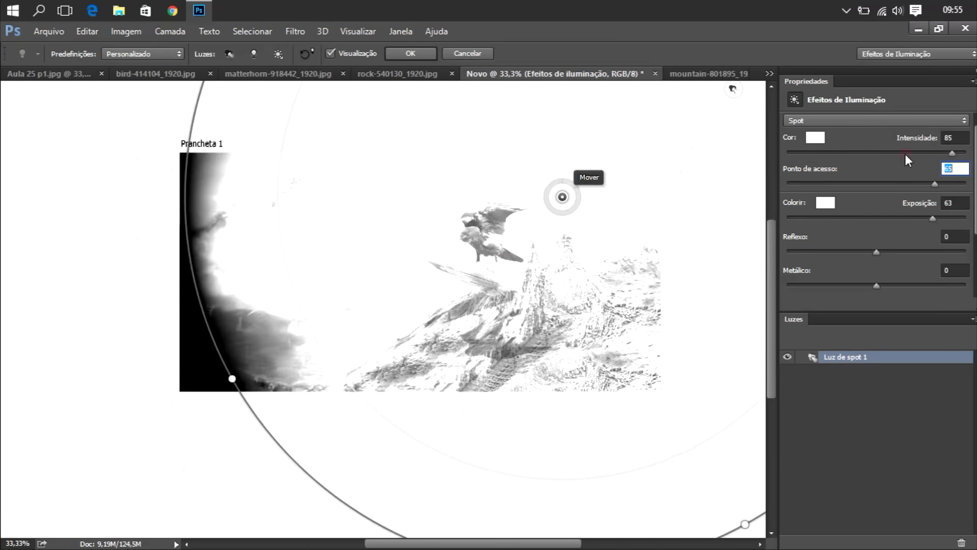
{"action": "left_click_drag", "start_coordinate": [952, 152], "coordinate": [901, 153]}
{"action": "left_click_drag", "start_coordinate": [561, 197], "coordinate": [599, 195]}
Step: Centre the spotlight above the sky with higher exposure and gloss, then apply it
{"action": "mouse_move", "coordinate": [264, 365]}
{"action": "left_mouse_down"}
{"action": "mouse_move", "coordinate": [159, 392]}
{"action": "mouse_move", "coordinate": [207, 372]}
{"action": "left_mouse_up"}
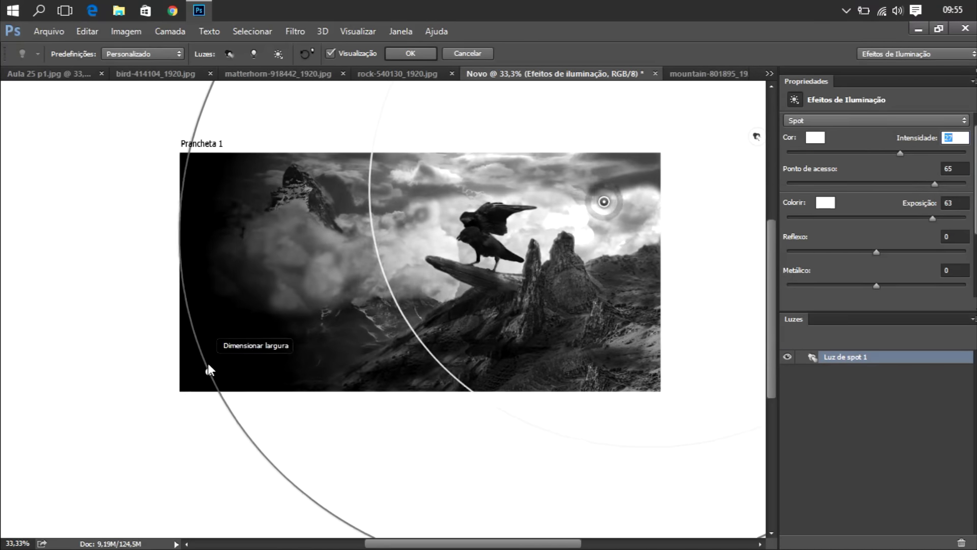
{"action": "mouse_move", "coordinate": [601, 195]}
{"action": "left_mouse_down"}
{"action": "mouse_move", "coordinate": [490, 182]}
{"action": "mouse_move", "coordinate": [532, 161]}
{"action": "left_mouse_up"}
{"action": "left_click_drag", "start_coordinate": [933, 218], "coordinate": [939, 218]}
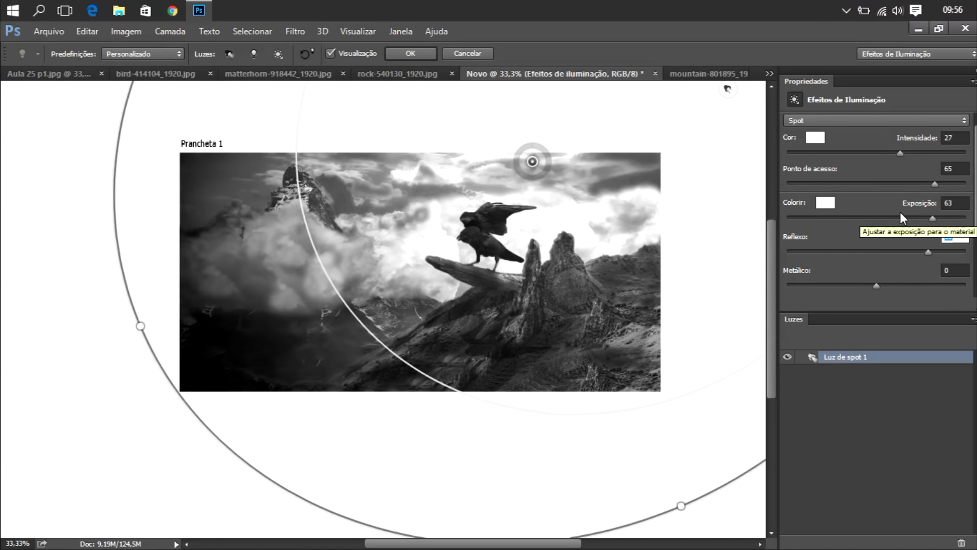
{"action": "left_click_drag", "start_coordinate": [876, 252], "coordinate": [943, 252]}
{"action": "type", "text": "10"}
{"action": "key", "text": "Tab"}
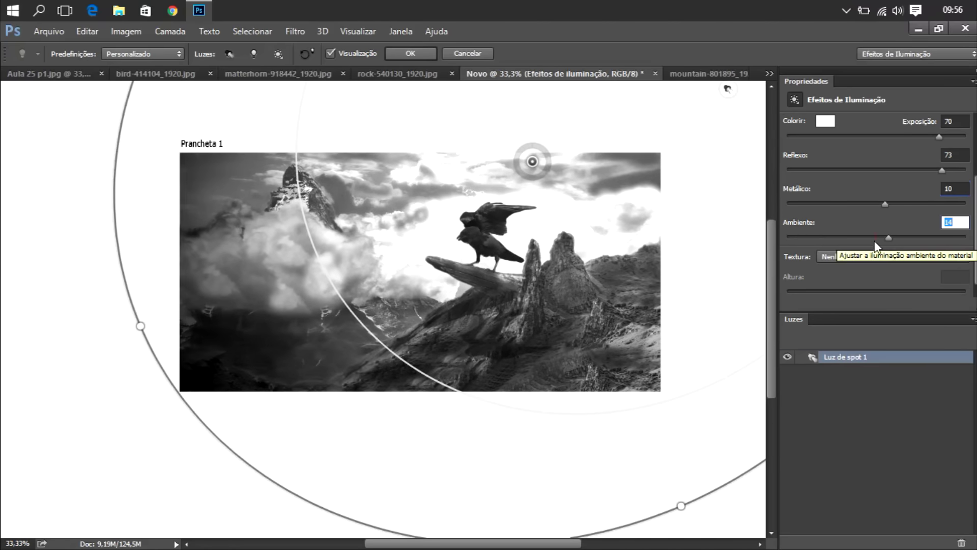
{"action": "key", "text": "Return"}
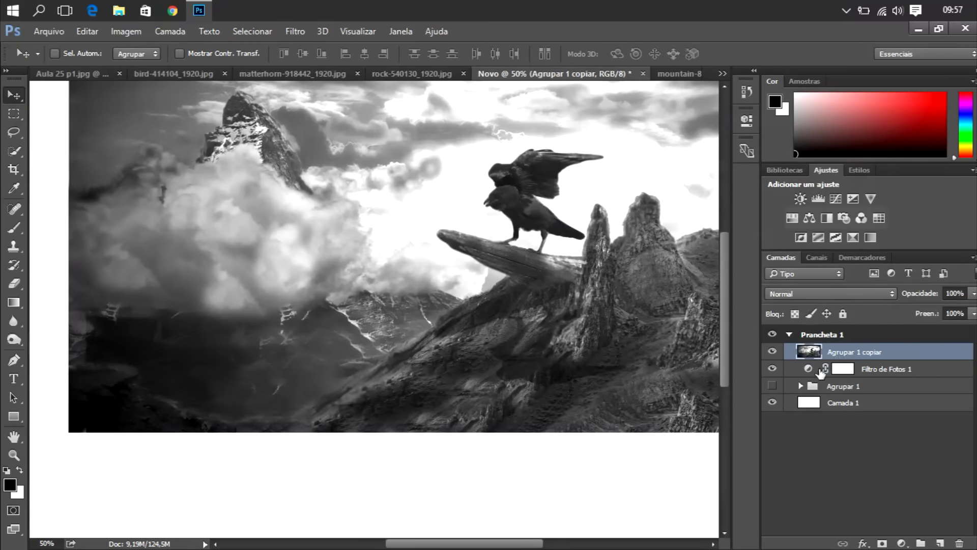
{"action": "left_click_drag", "start_coordinate": [865, 369], "coordinate": [866, 347]}
Step: Open the Filter Gallery on the lit layer and browse the Traçados de Pincel filters
{"action": "left_click", "coordinate": [855, 369]}
{"action": "left_click", "coordinate": [296, 31]}
{"action": "left_click", "coordinate": [346, 88]}
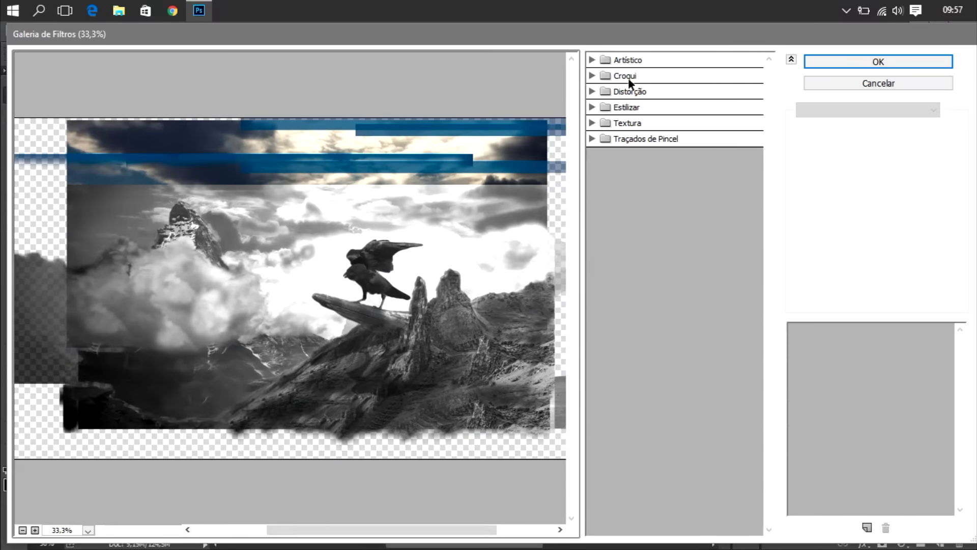
{"action": "left_click", "coordinate": [593, 330]}
{"action": "left_click", "coordinate": [592, 75]}
{"action": "left_click", "coordinate": [592, 139]}
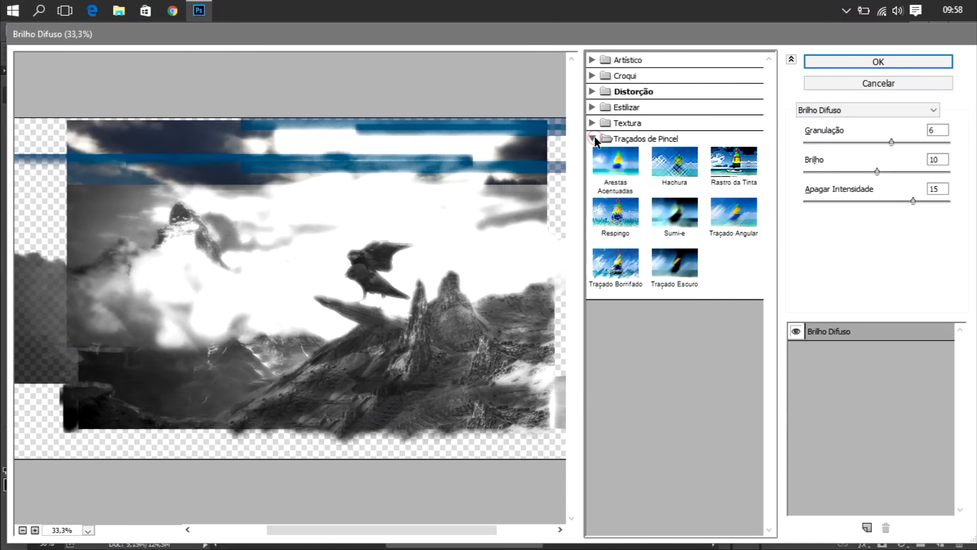
{"action": "left_click", "coordinate": [674, 212]}
{"action": "left_click", "coordinate": [666, 174]}
{"action": "left_click", "coordinate": [615, 213]}
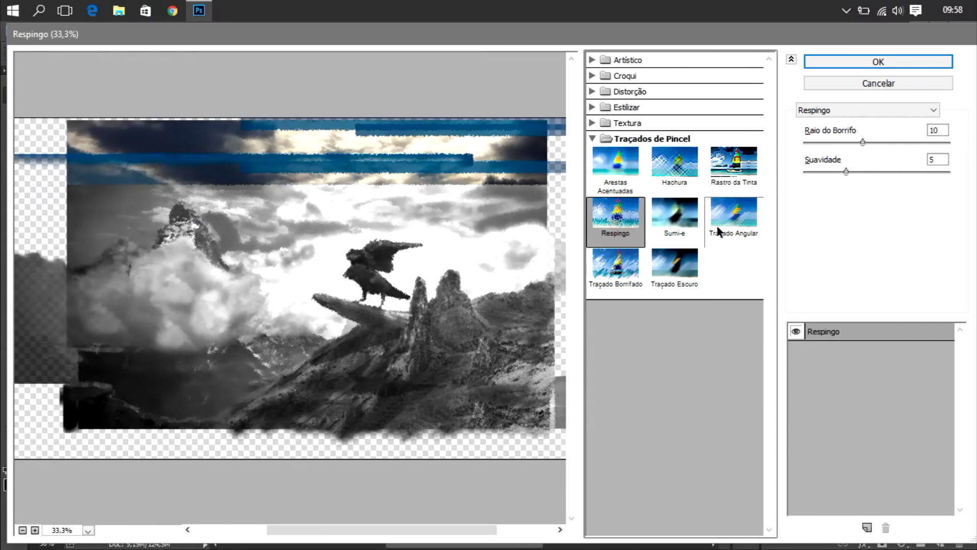
Step: Preview Traçado Escuro, Borrifado and Sumi-e, then try Arestas Acentuadas with values 1 and 17
{"action": "left_click", "coordinate": [675, 263]}
{"action": "left_click", "coordinate": [616, 263]}
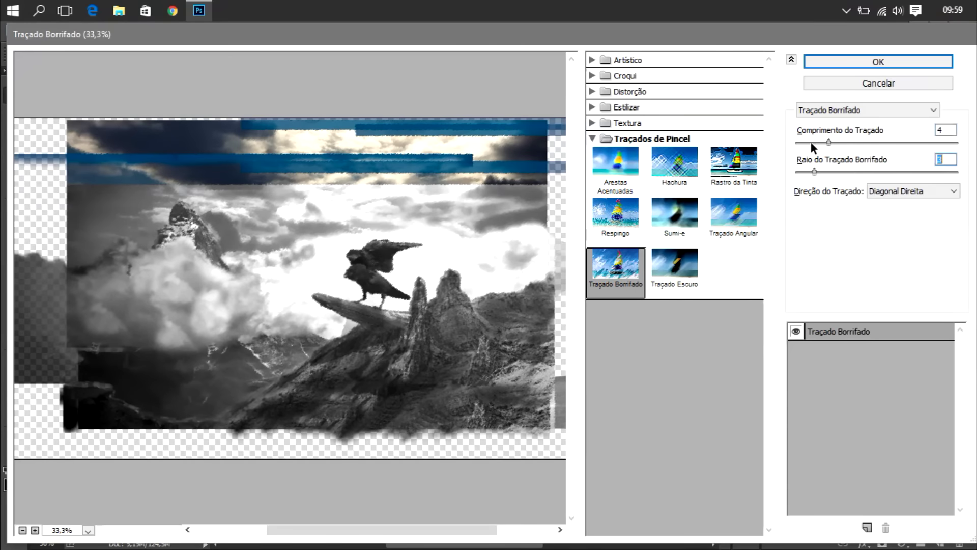
{"action": "left_click", "coordinate": [675, 212]}
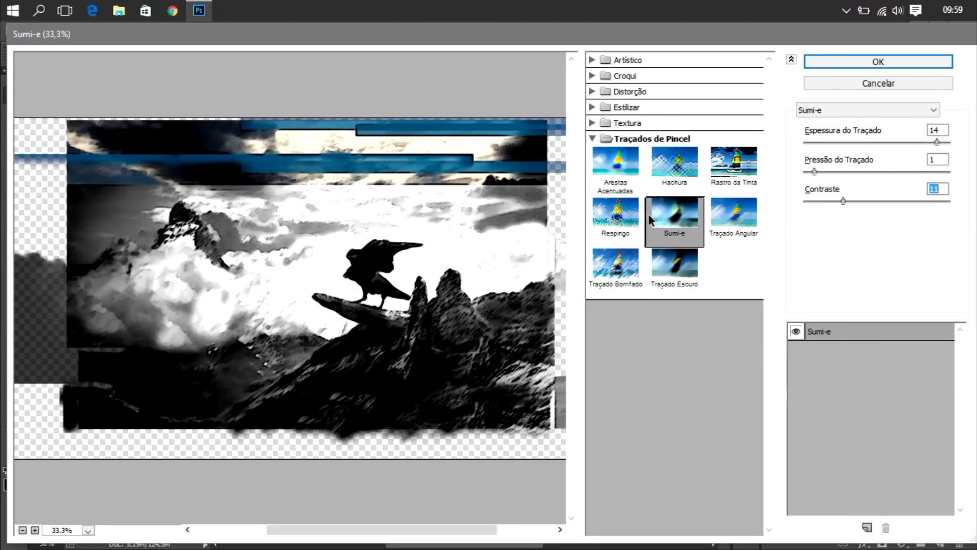
{"action": "left_click", "coordinate": [616, 161]}
{"action": "type", "text": "1"}
{"action": "key", "text": "Tab"}
{"action": "type", "text": "17"}
{"action": "key", "text": "Tab"}
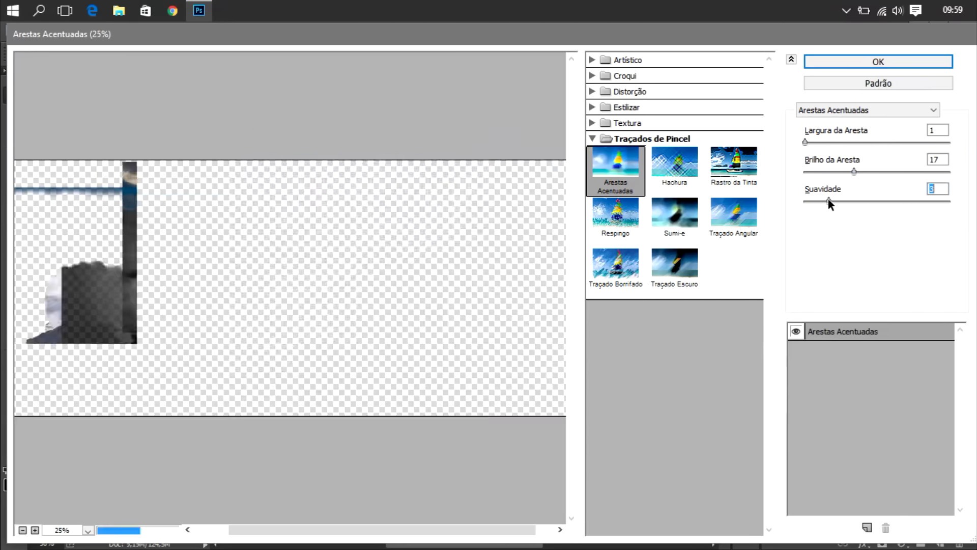
Step: Apply the Hachura crosshatch filter with stroke length 1
{"action": "left_click", "coordinate": [675, 161]}
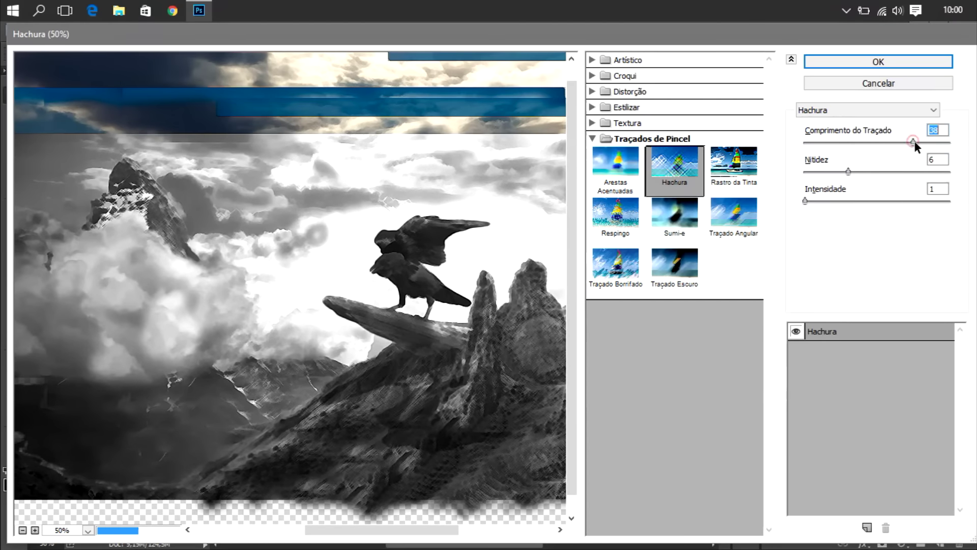
{"action": "left_click", "coordinate": [820, 172]}
{"action": "type", "text": "1"}
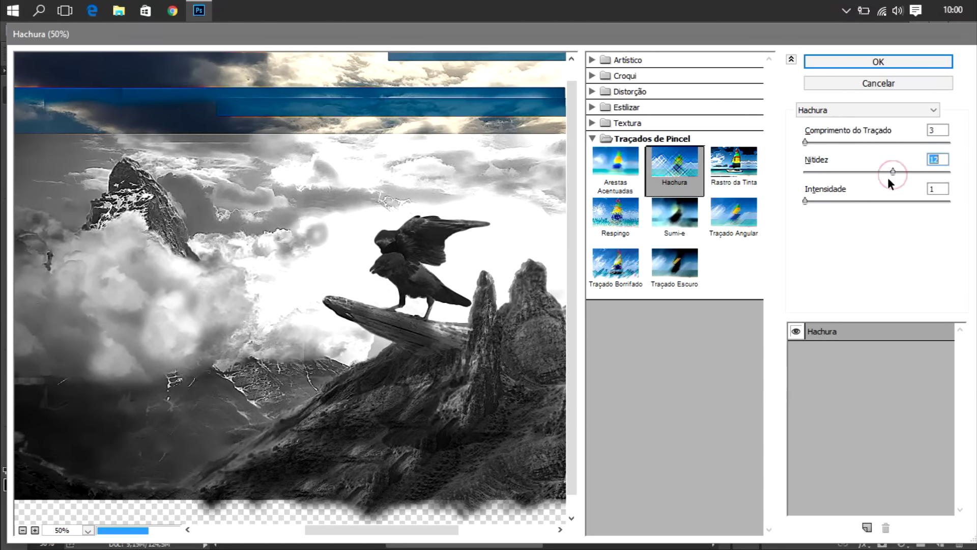
{"action": "key", "text": "Tab"}
{"action": "key", "text": "Return"}
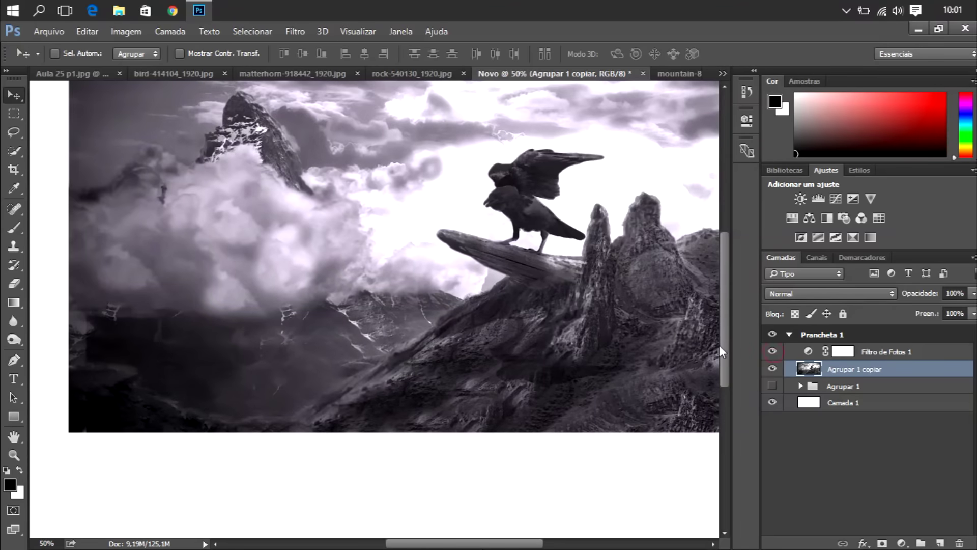
{"action": "scroll", "coordinate": [720, 345], "scroll_direction": "up", "scroll_amount": 3}
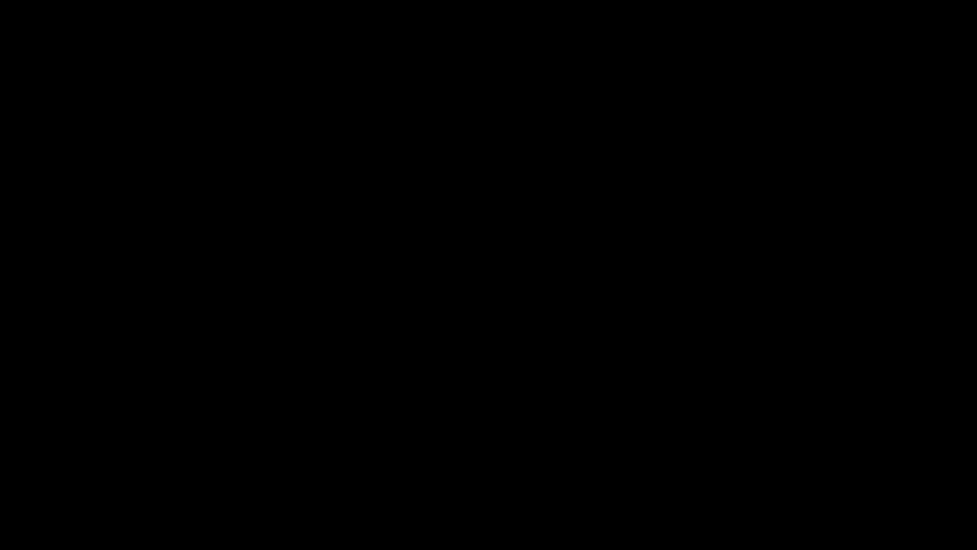